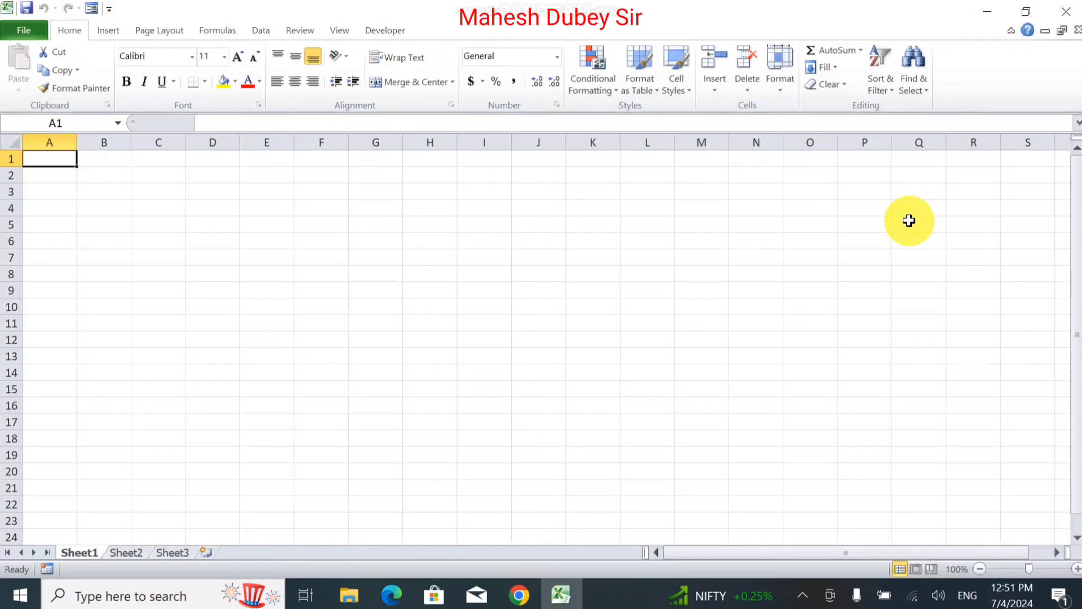
Enter the title Income Tax in A1 and the column headings Limit in F1 and Amount% in G1
text(Income Tax)
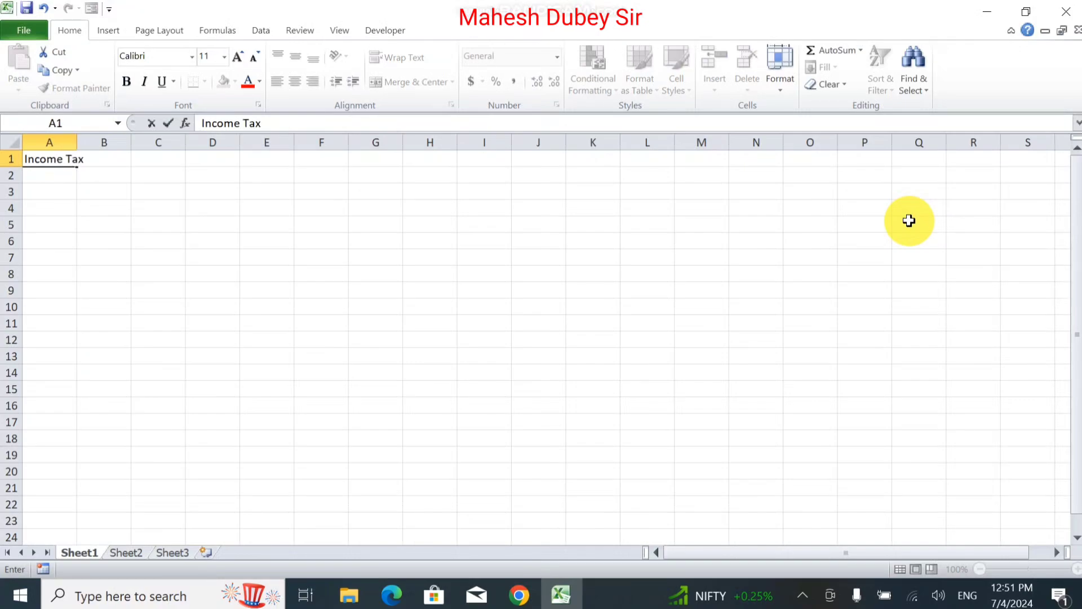
key(Right)
key(Right)
key(Right)
key(Right)
key(Right)
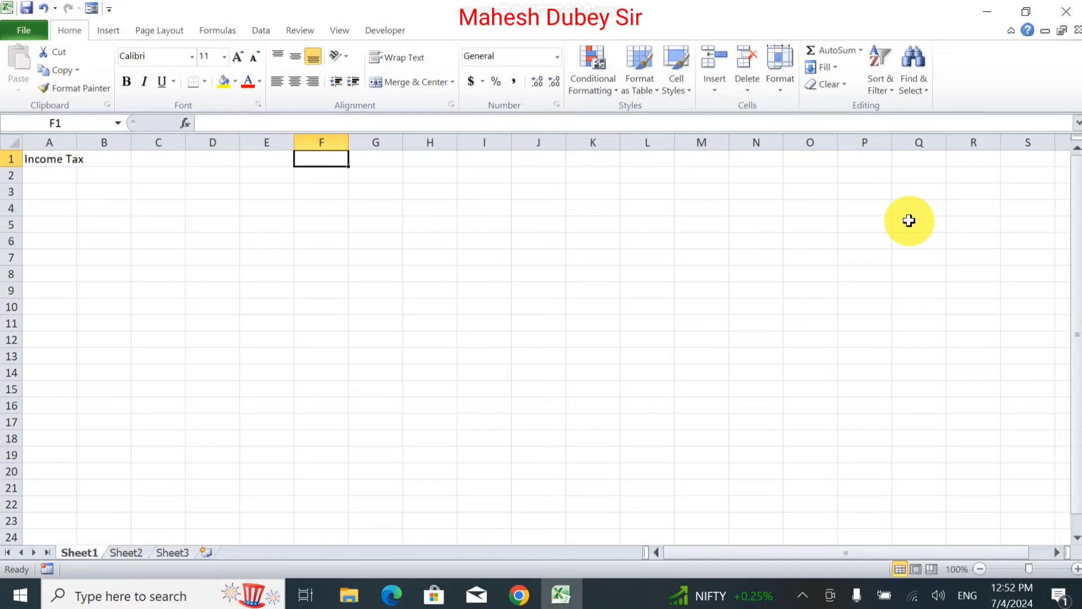
text(U)
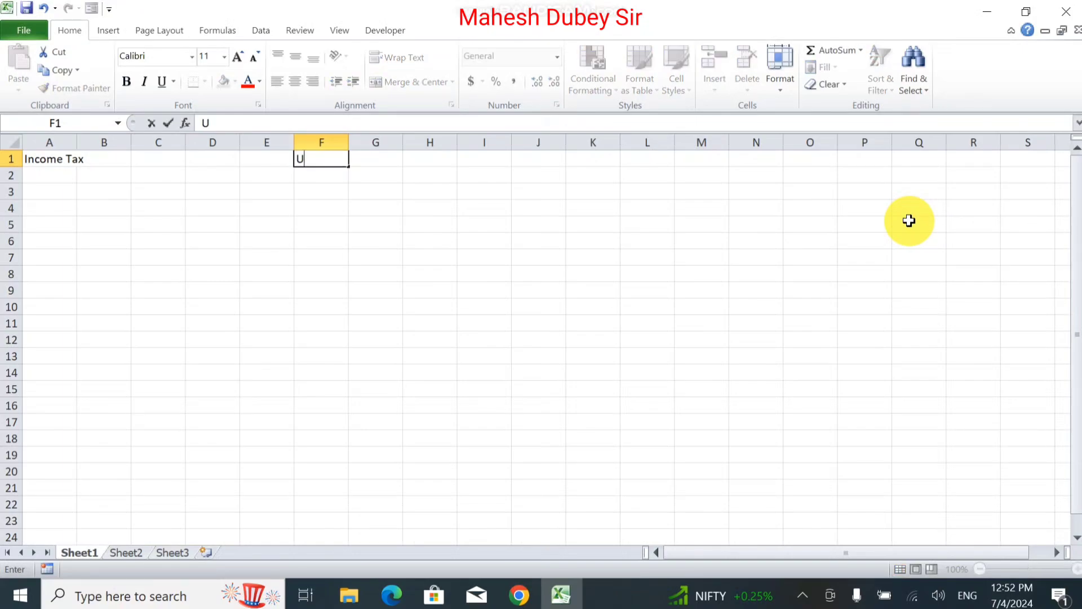
key(BackSpace)
text(Limit)
key(Tab)
text(A)
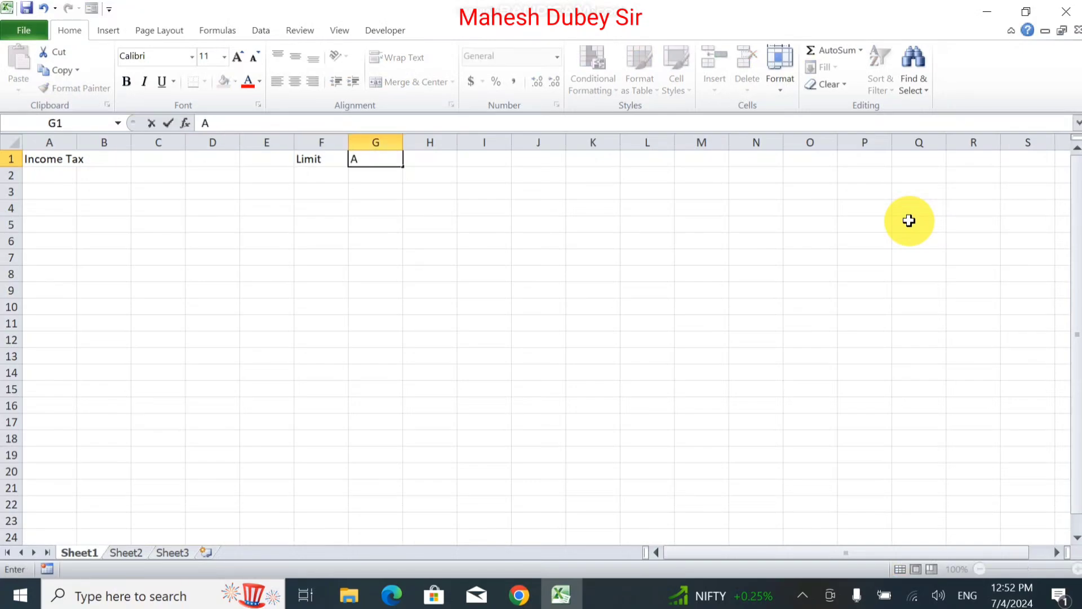
text(mount%)
key(Return)
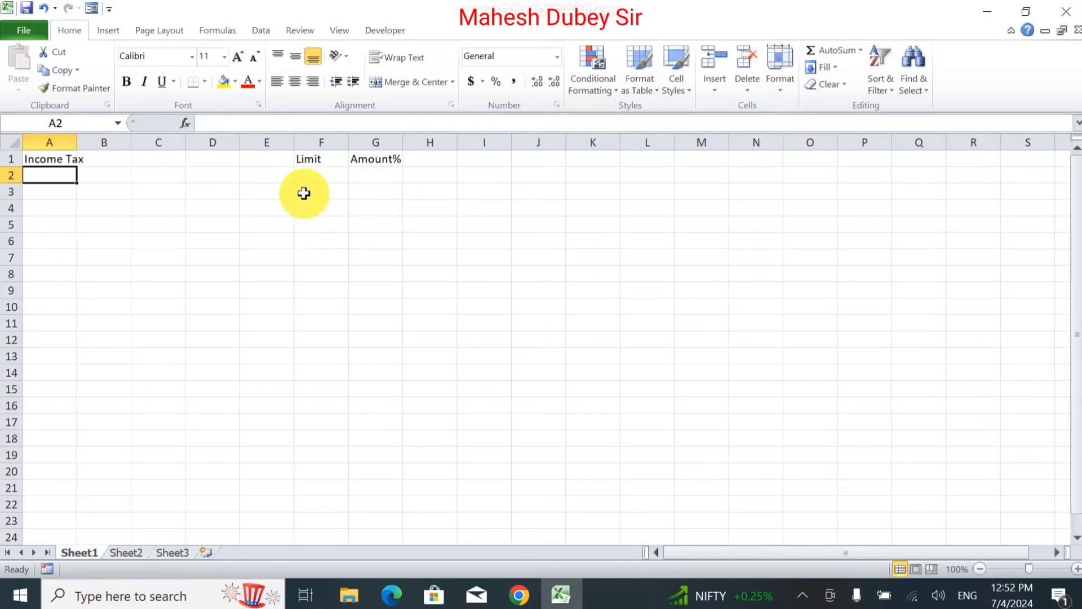
Add the row labels Basic Rate in E2 and Upper Rate in E3, and widen column E to fit them
click(278, 179)
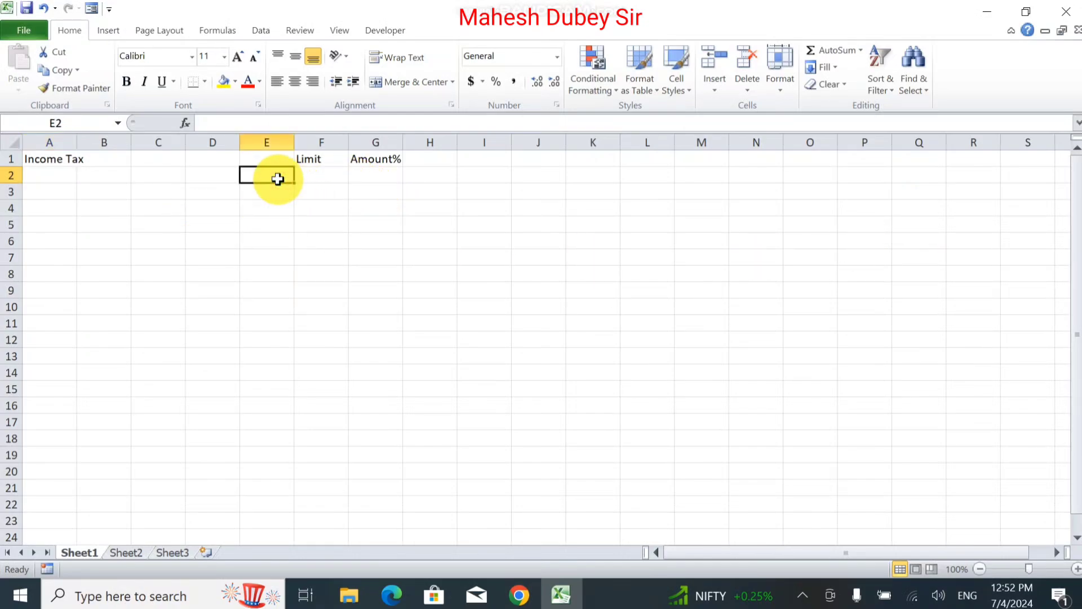
text(Ba)
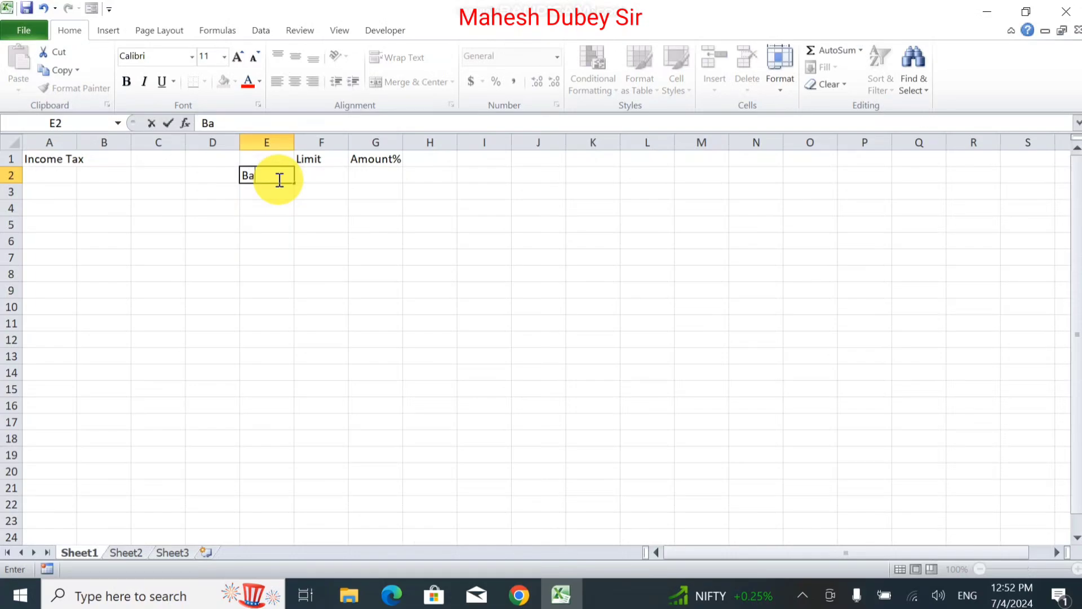
text(sic Rate)
key(Return)
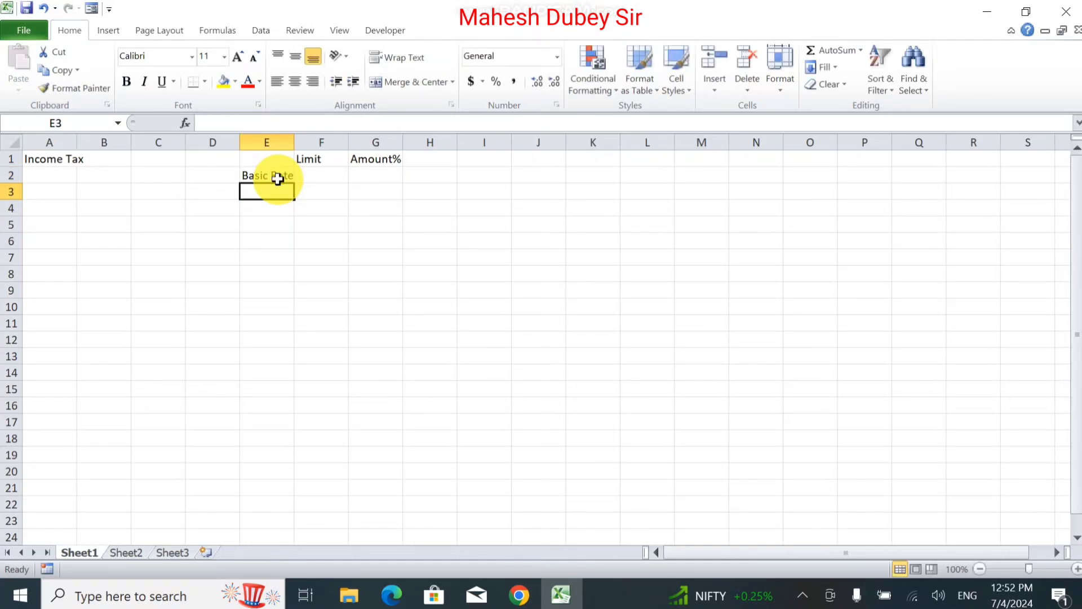
text(Upper)
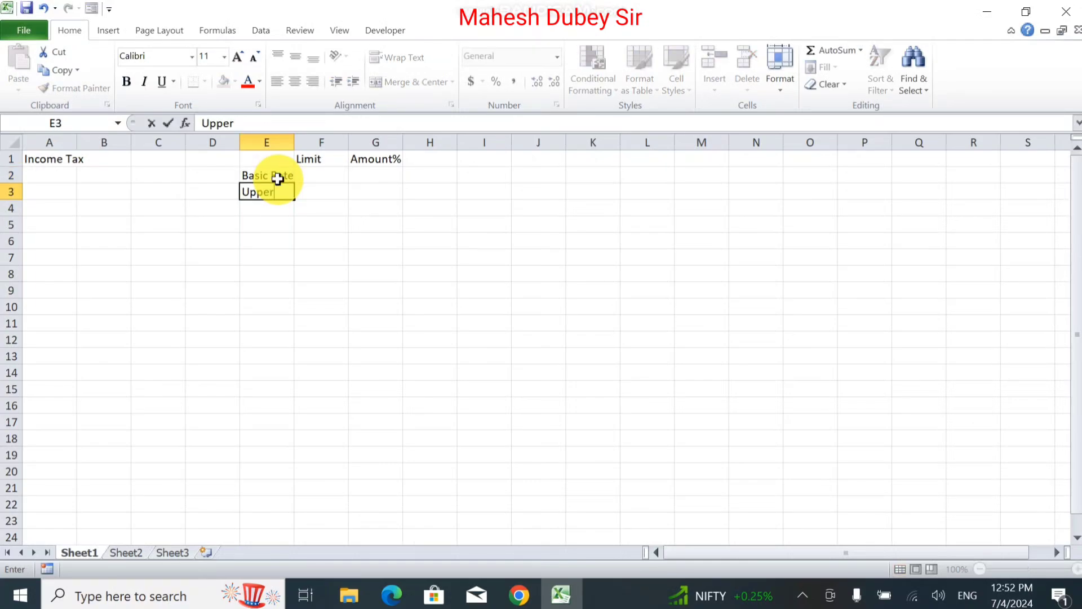
text(Rate)
click(274, 192)
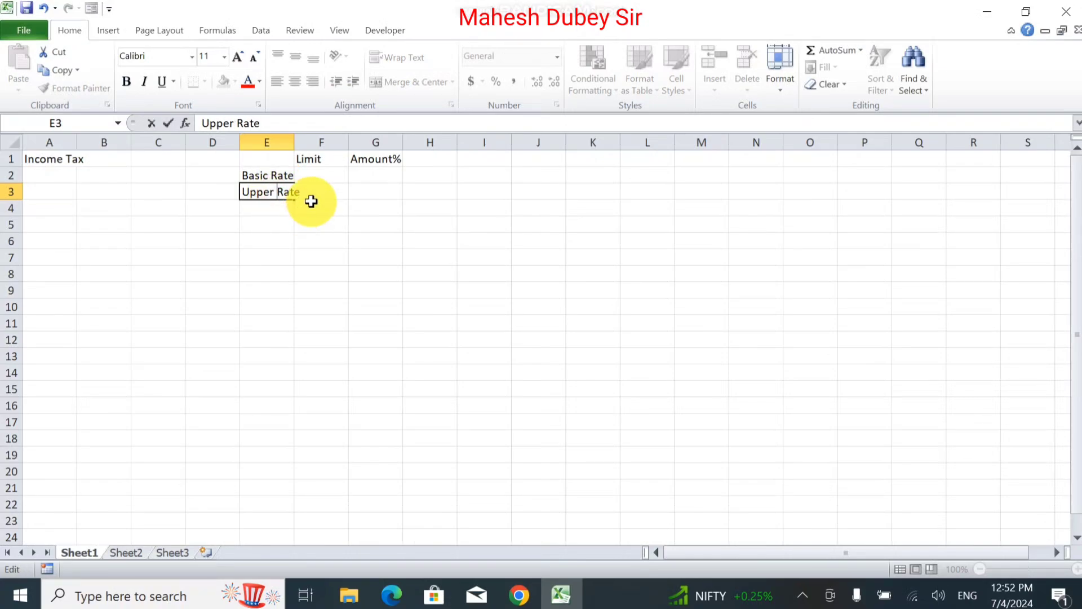
click(335, 239)
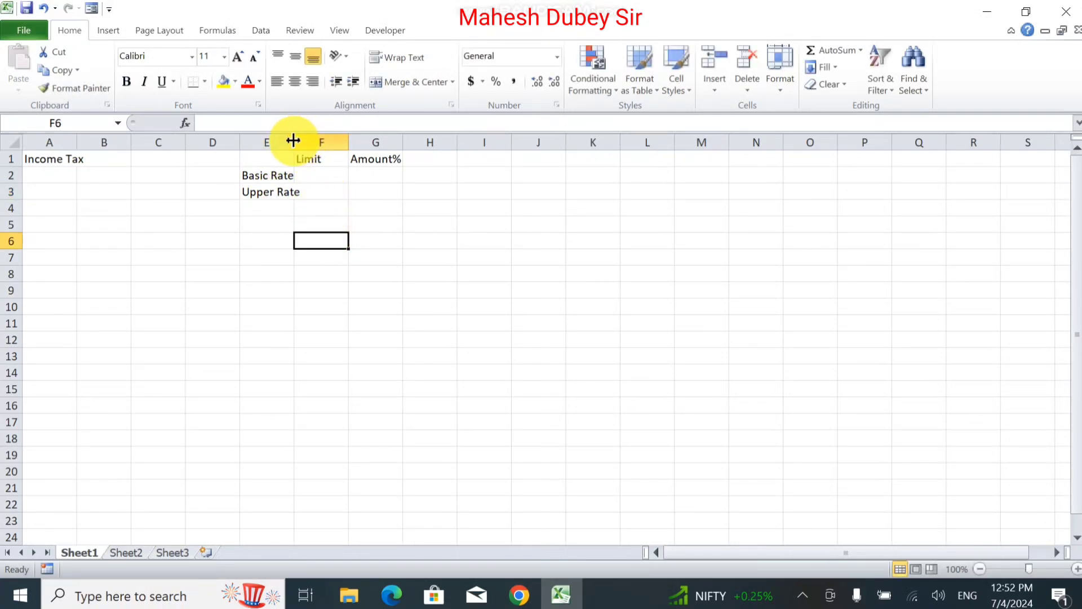
drag(293, 141, 311, 144)
Fill the Basic Rate row with a limit of 500000 and an amount of 15%
click(340, 177)
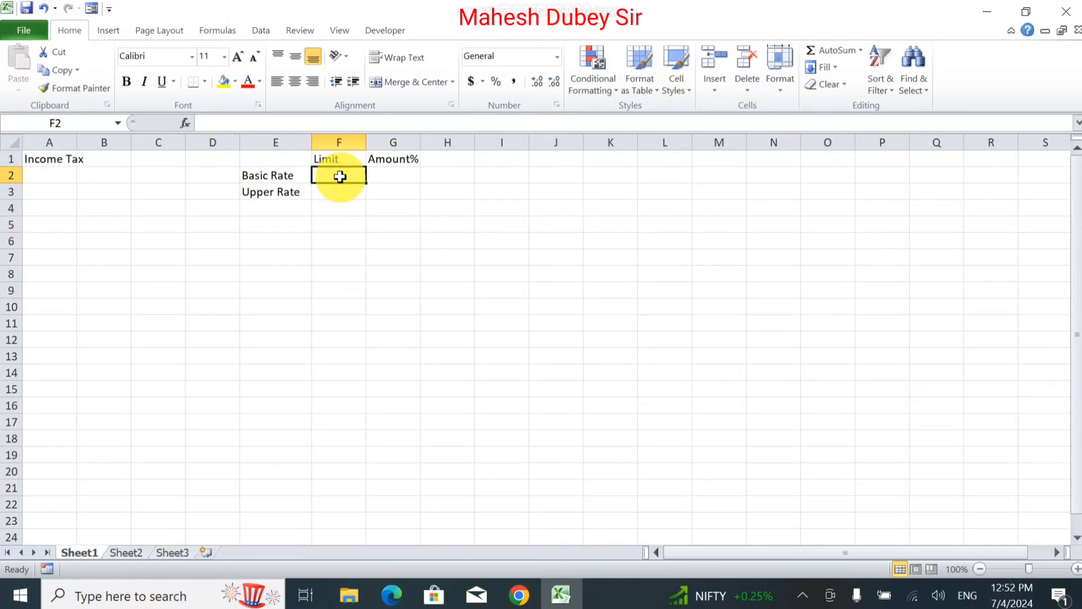
text(5)
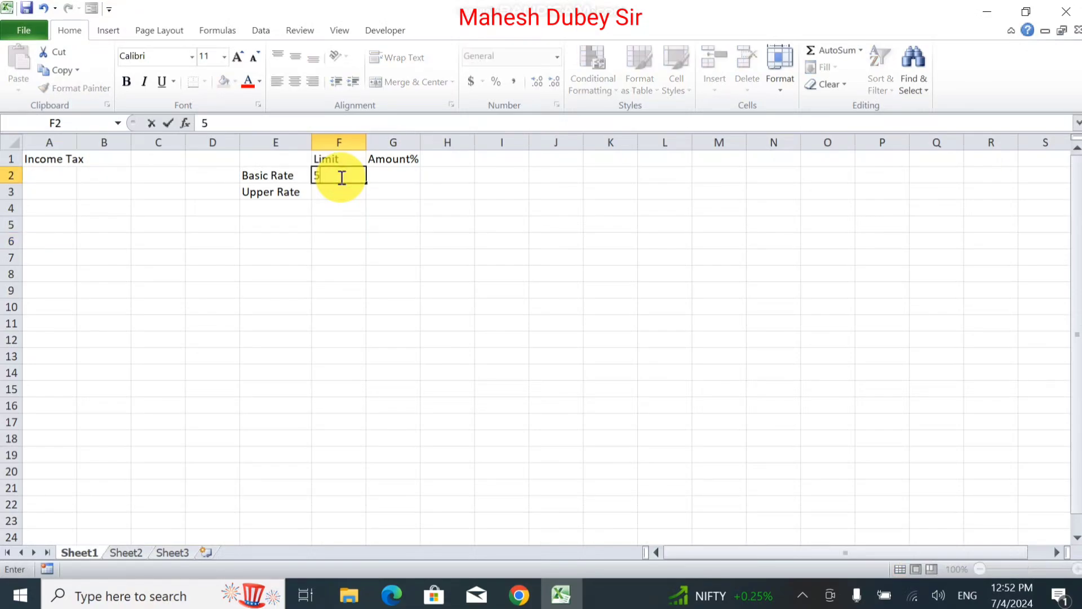
text(00000)
key(Tab)
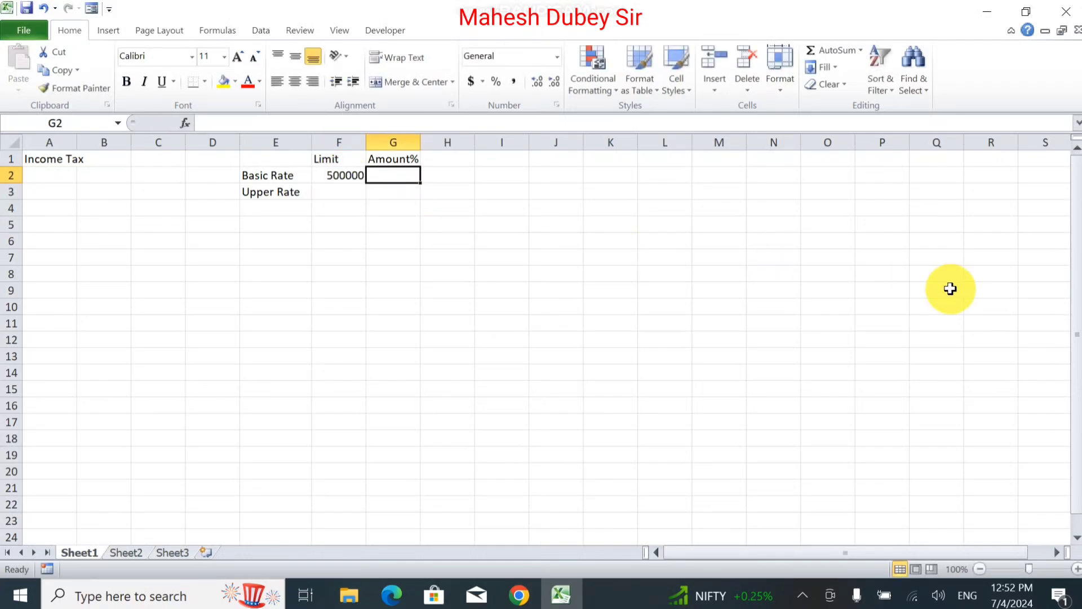
text(10)
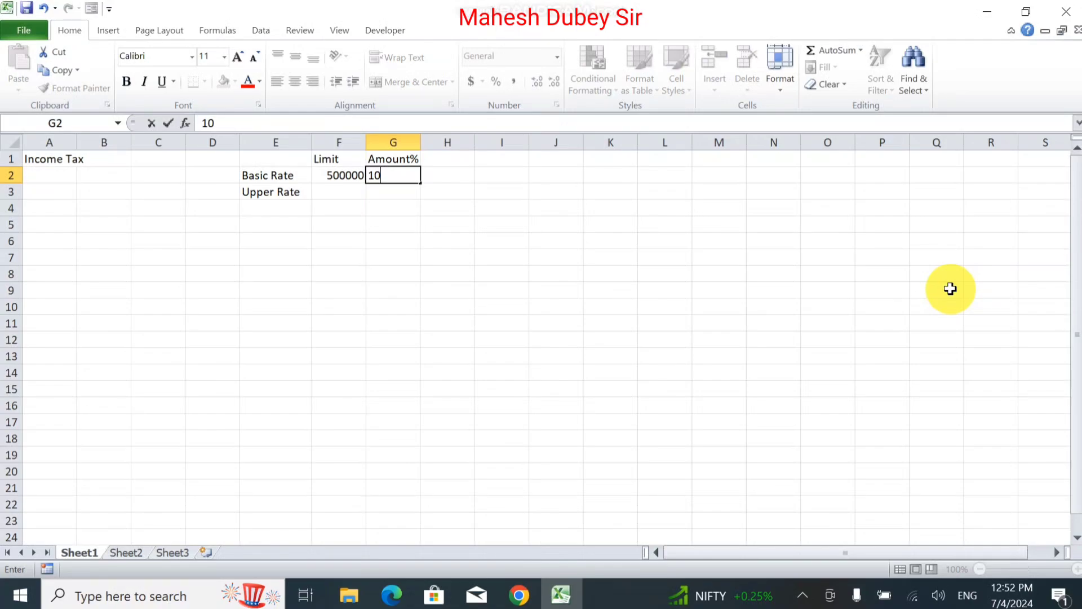
key(BackSpace)
key(BackSpace)
text(15%)
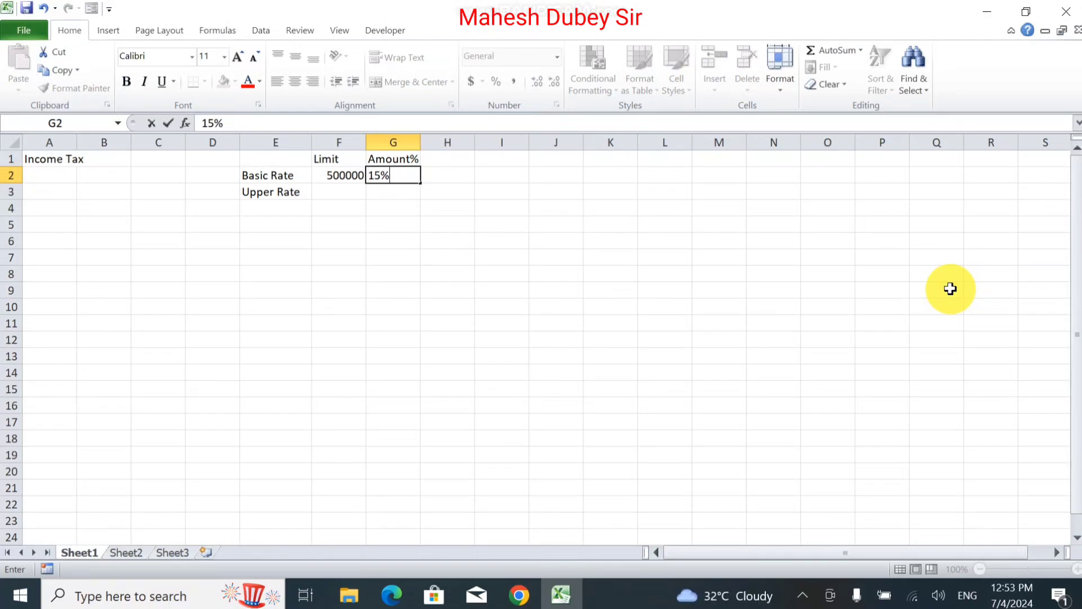
key(Return)
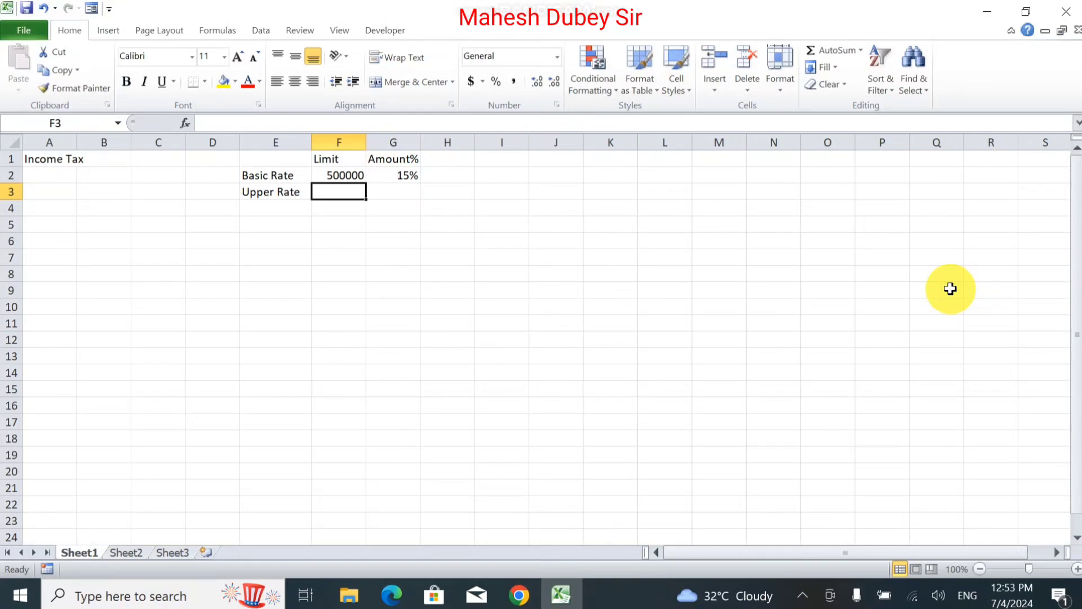
Fill the Upper Rate row with a limit of 1500000 and an amount of 40%
text(40)
key(BackSpace)
key(BackSpace)
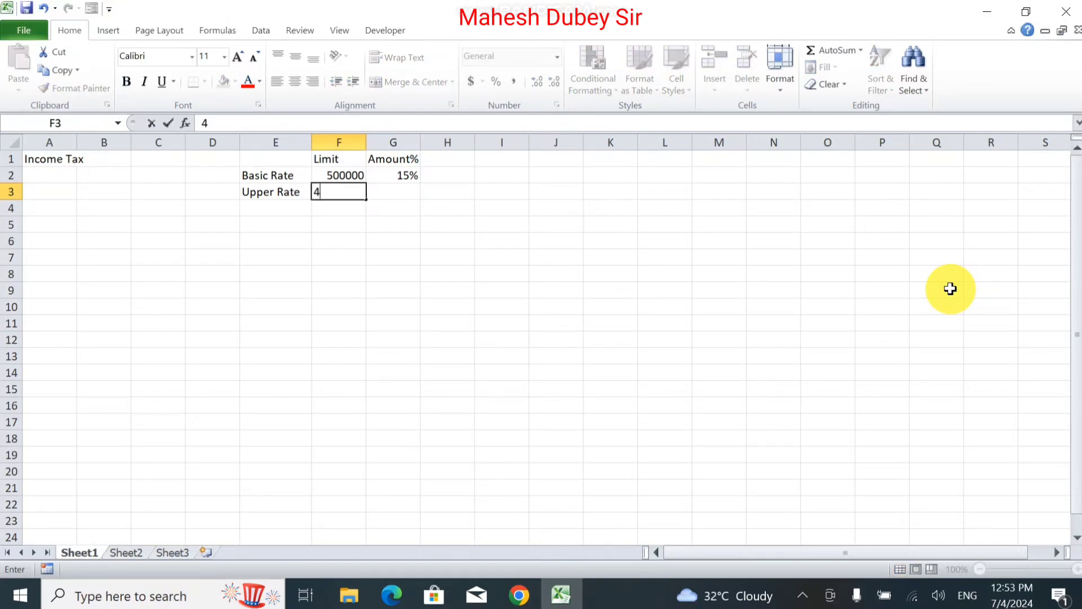
text(150000)
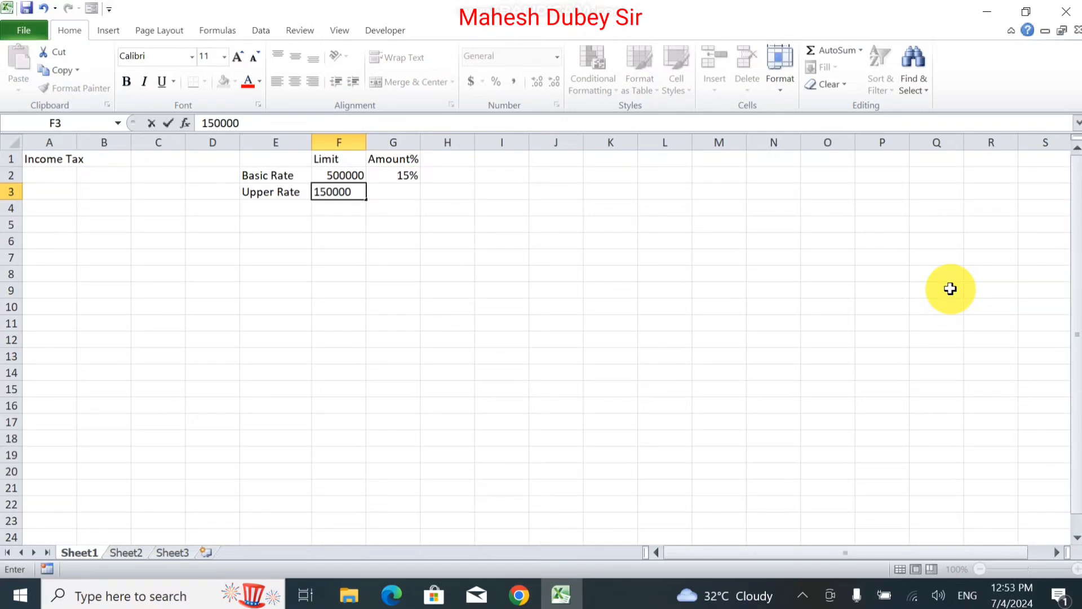
key(Tab)
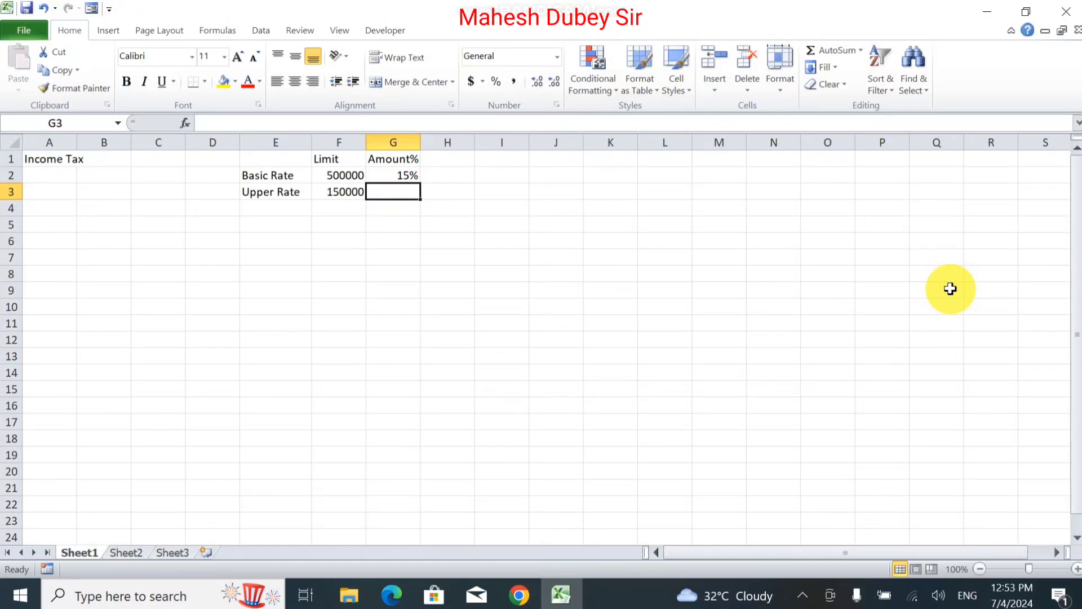
key(Left)
text(1500)
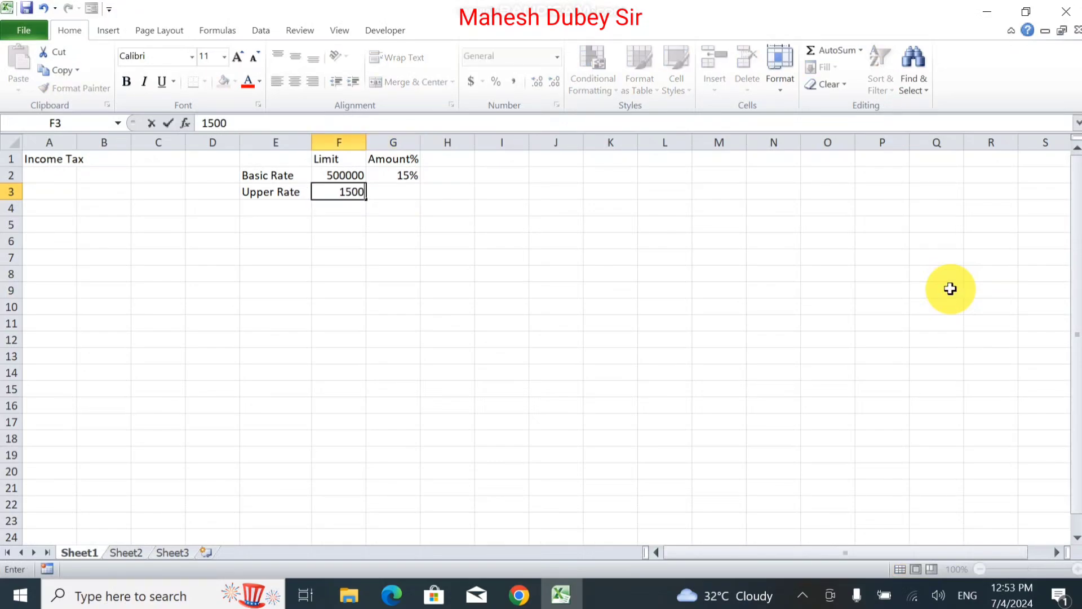
text(000)
key(Tab)
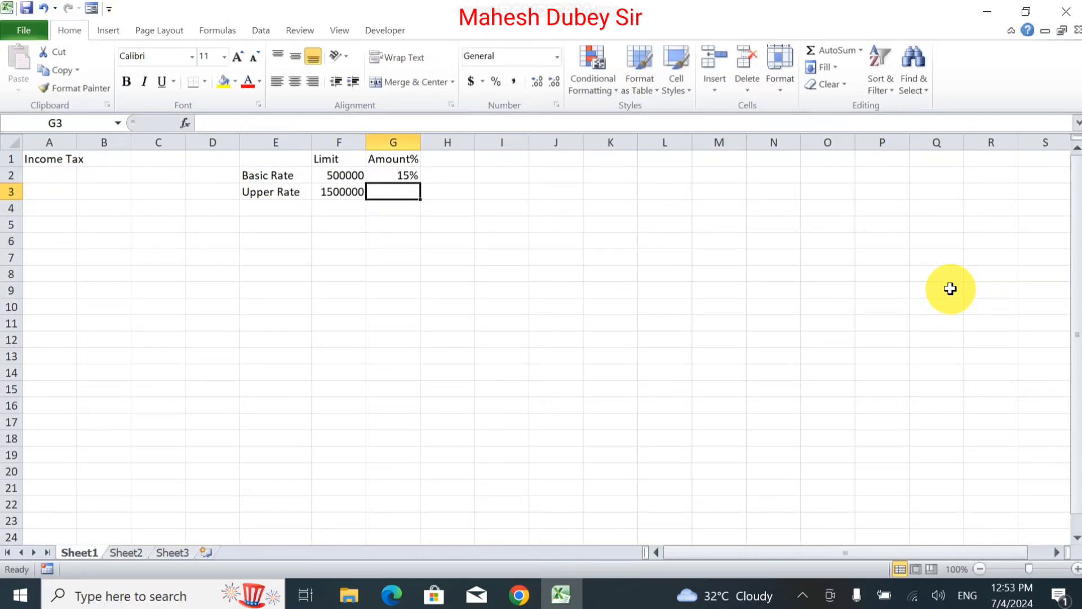
text(40%)
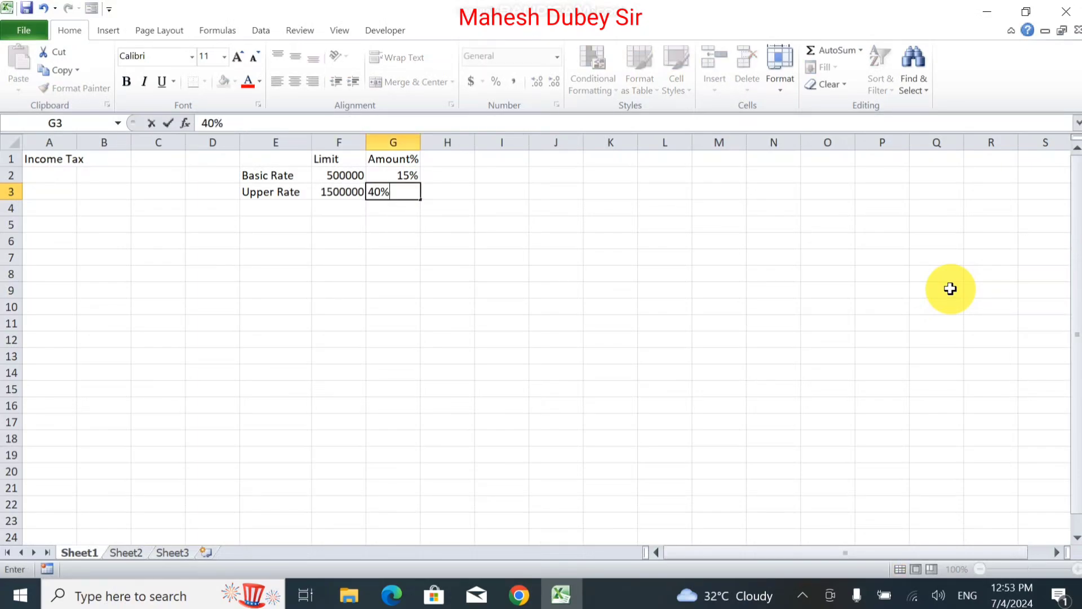
key(Return)
Enter the label Gross Payment Annually in cell A2, below the Income Tax title
key(Left)
key(Left)
key(Left)
key(Left)
key(Left)
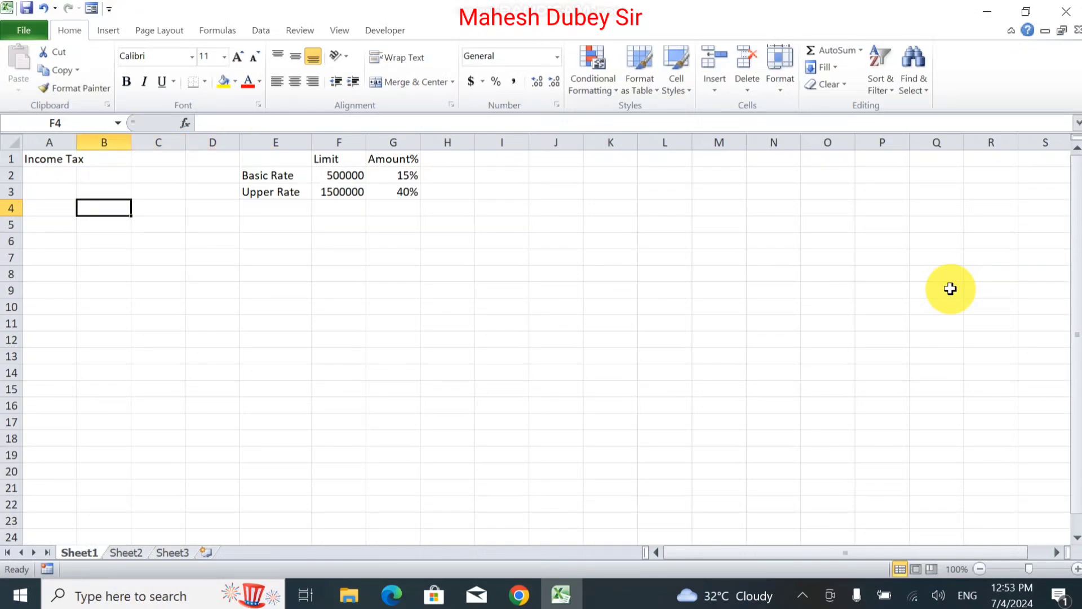
key(Up)
key(Up)
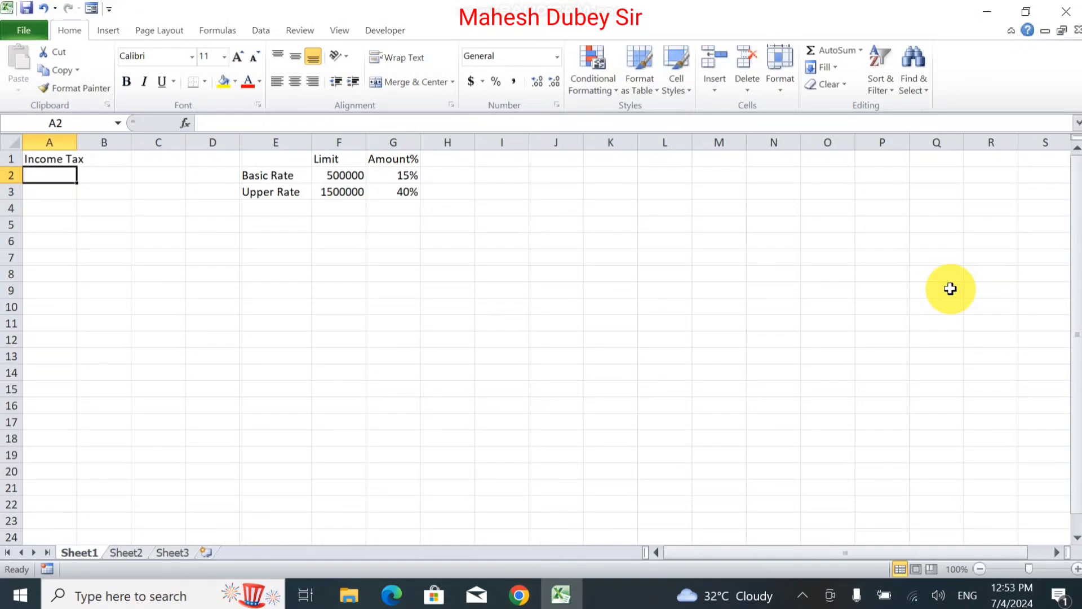
text(Gr)
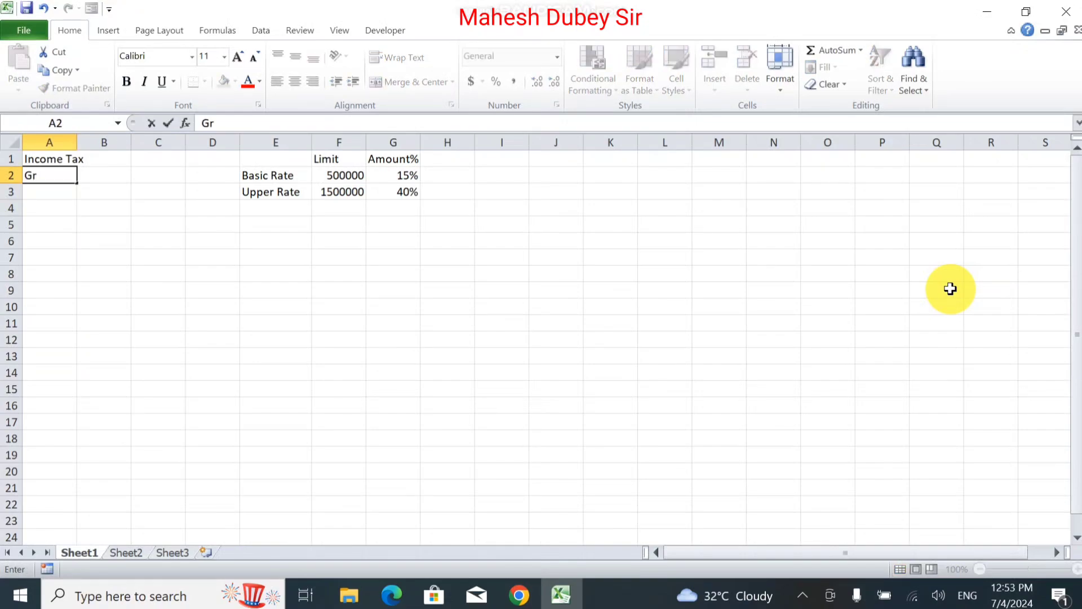
text(oss Payment)
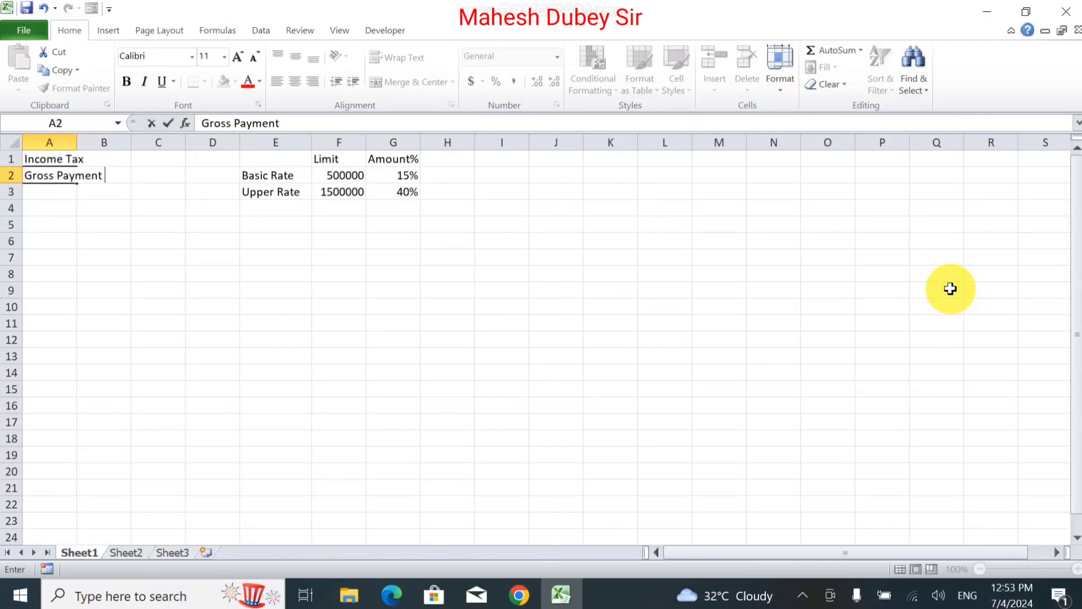
text( Annually)
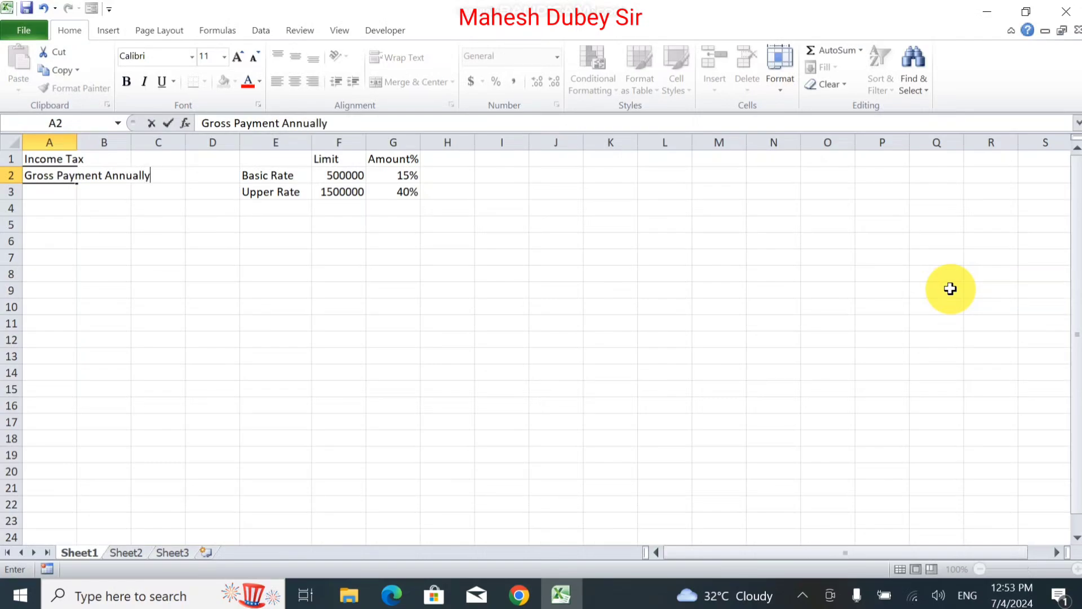
key(Return)
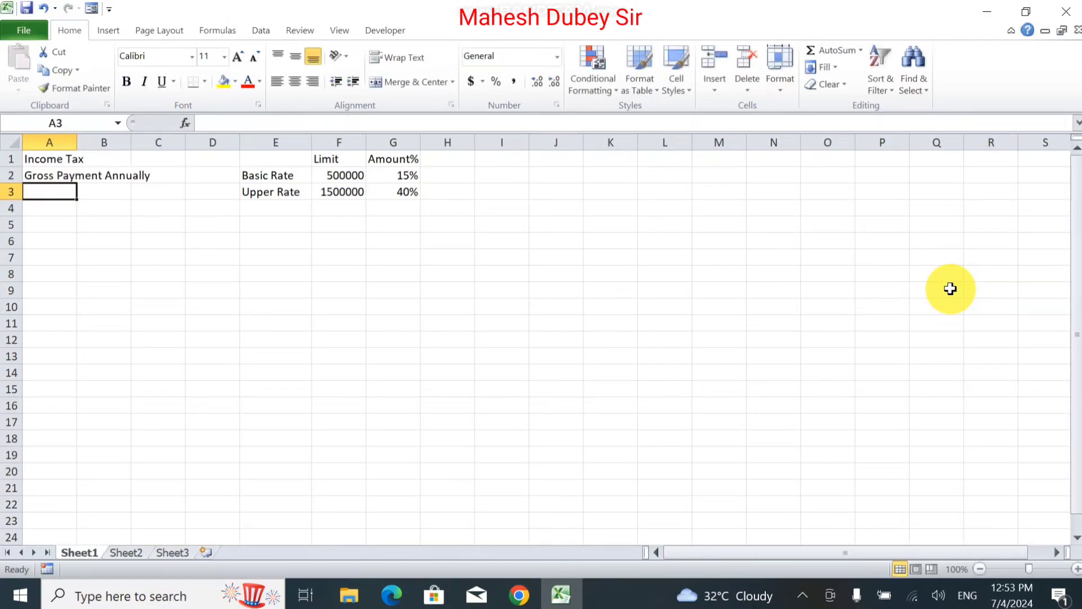
Enter the label Gross Pay Monthly in cell A3
text(Gross )
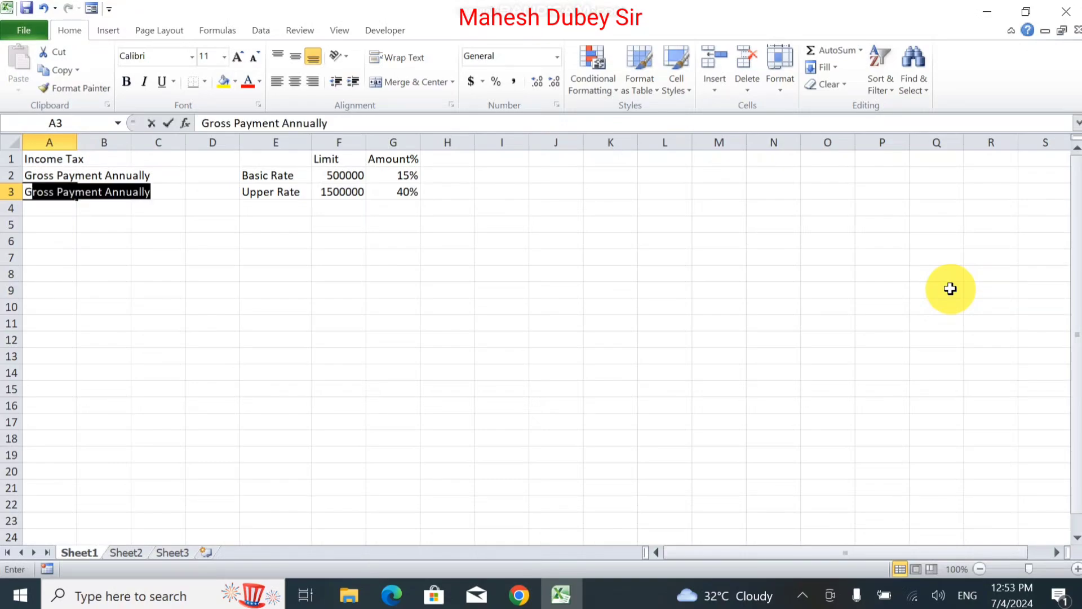
text(P)
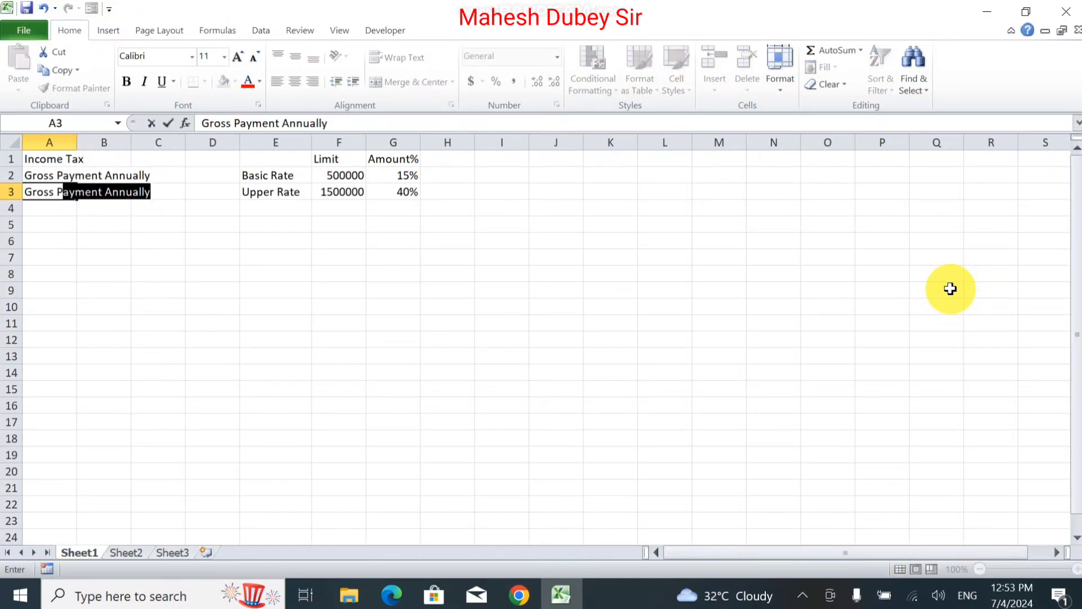
text(ay Mon)
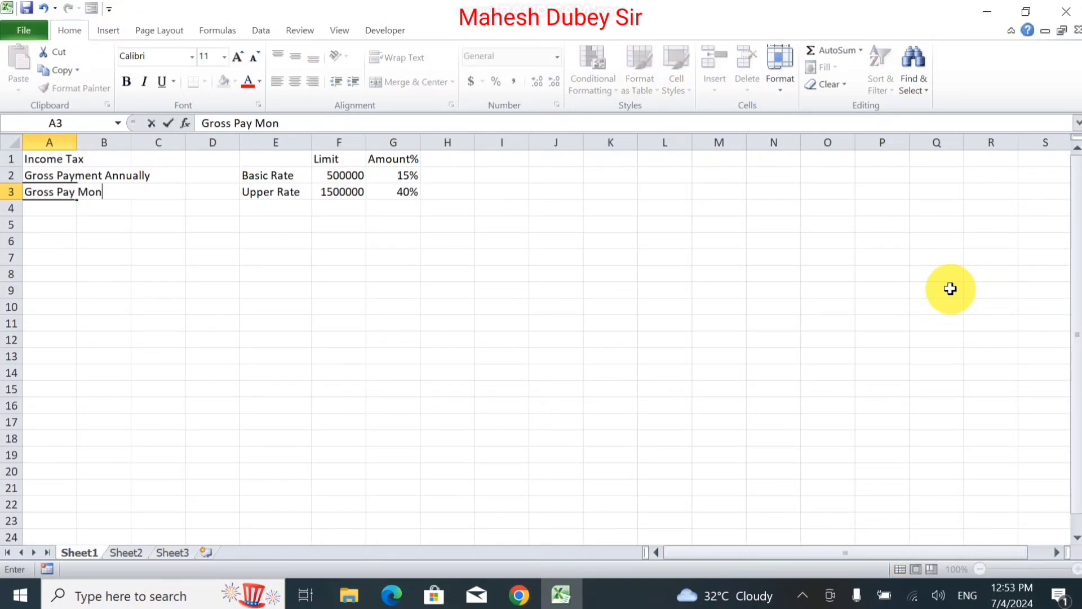
text(thly)
Enter the label Personal Allowance in cell A5, leaving row 4 blank below Gross Pay Monthly
click(49, 228)
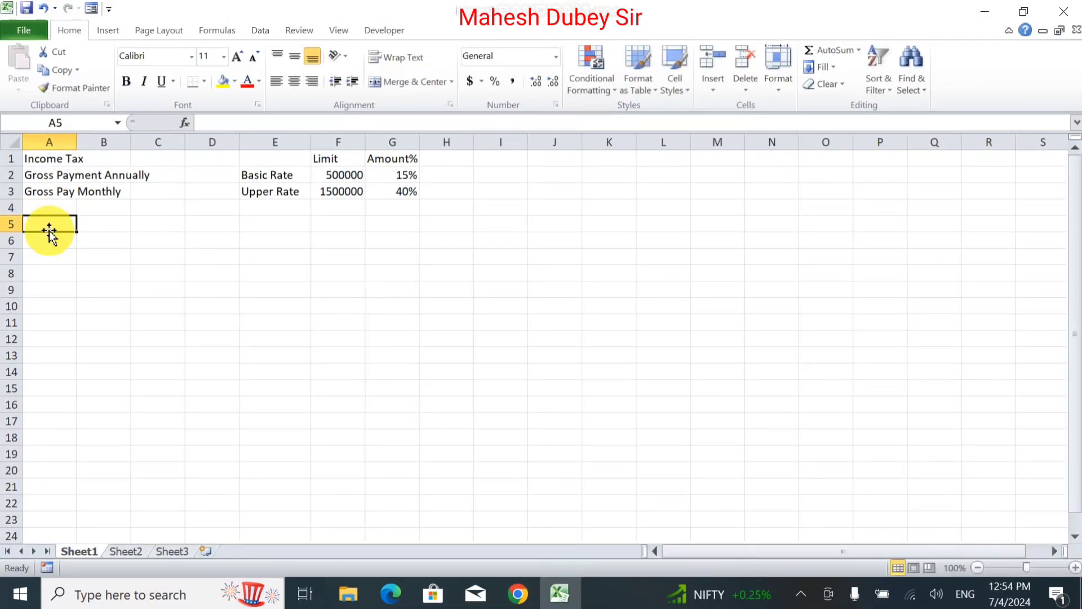
text(Perso)
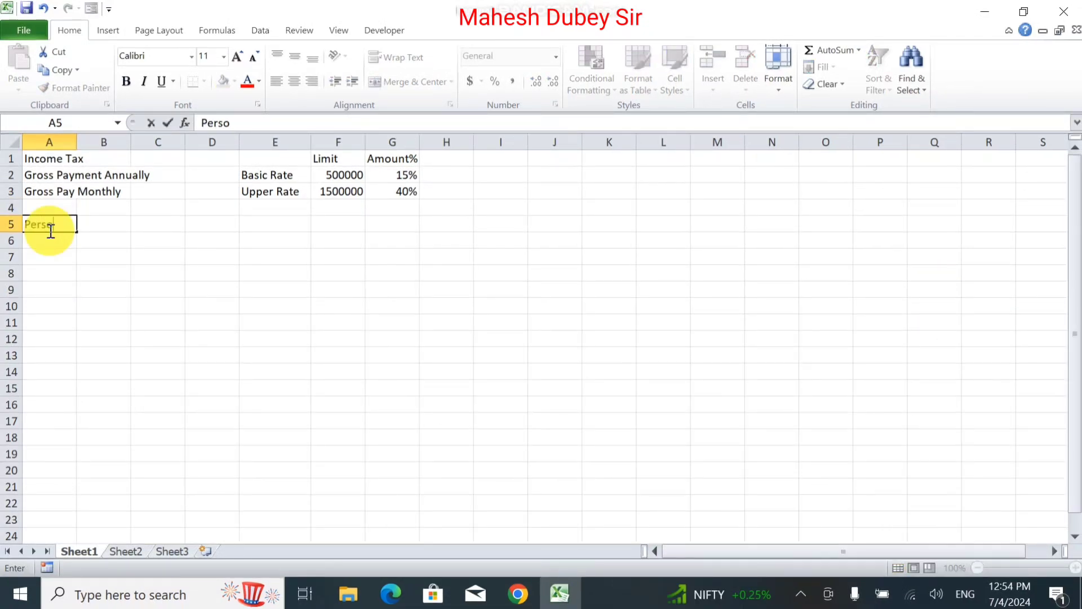
key(BackSpace)
text(onal Allowancew)
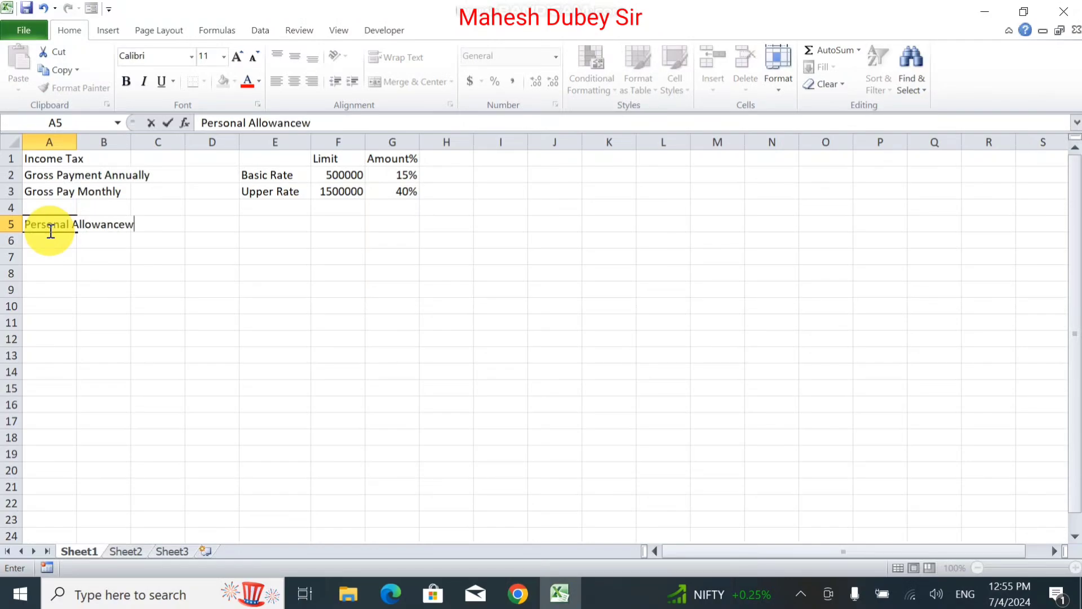
key(BackSpace)
key(Return)
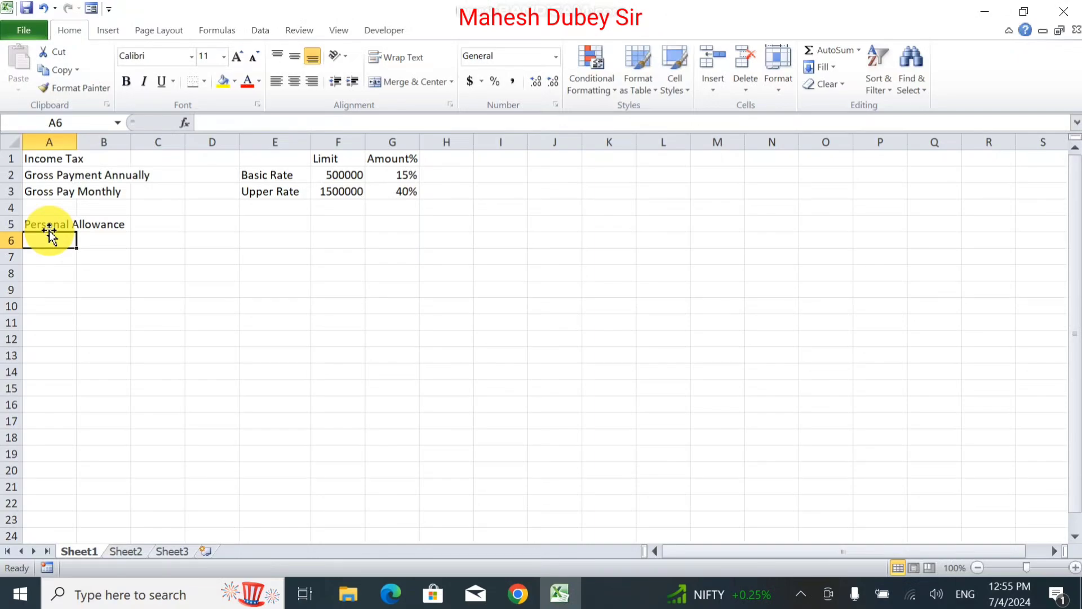
Enter the label Taxable Income in cell A6, directly below Personal Allowance
text(Ta)
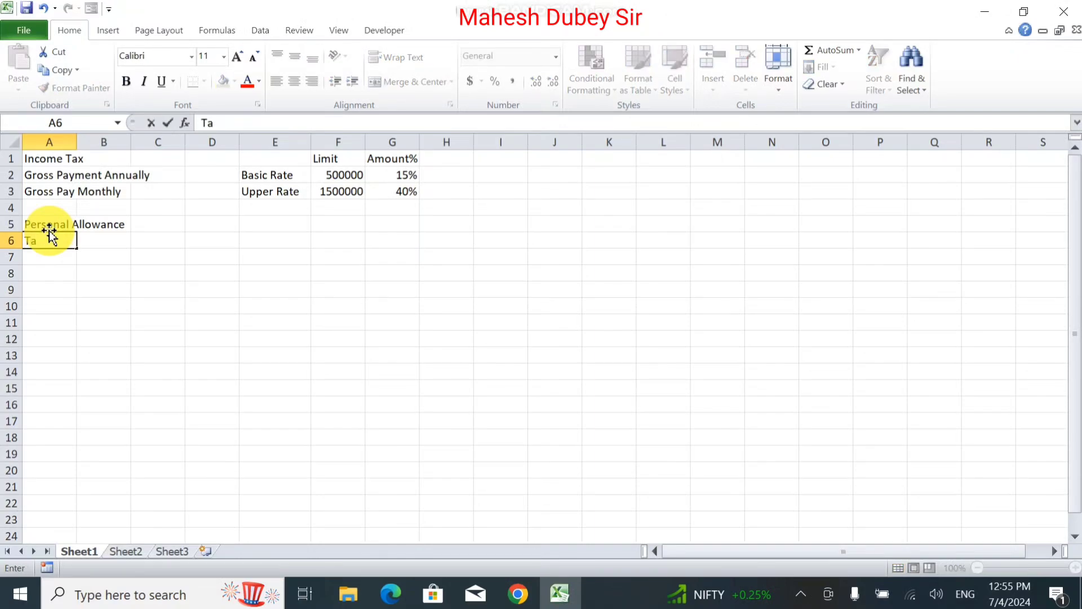
text(xable Income)
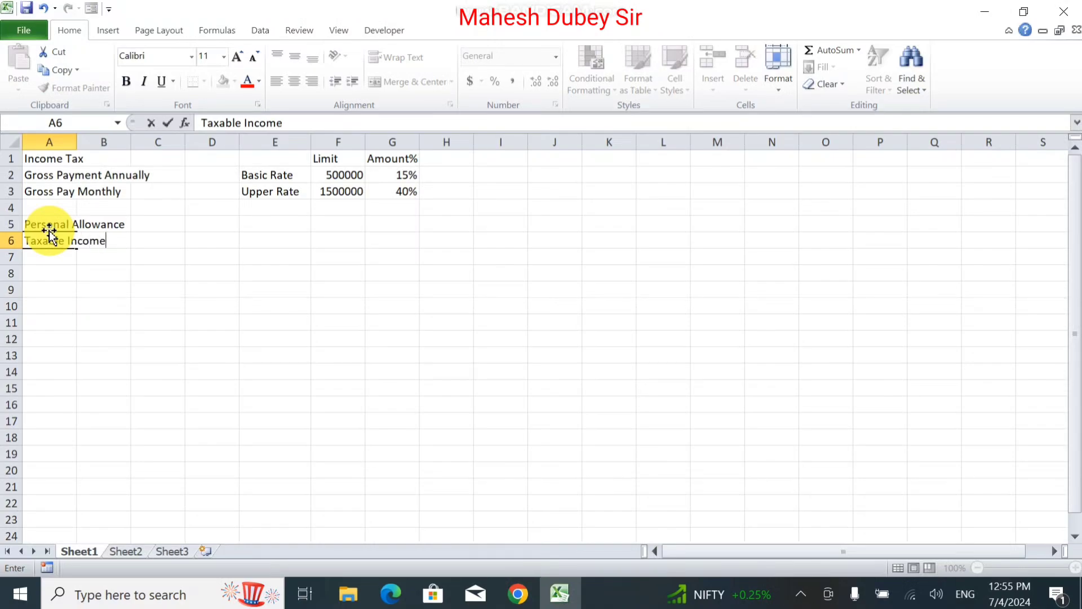
key(Return)
key(Return)
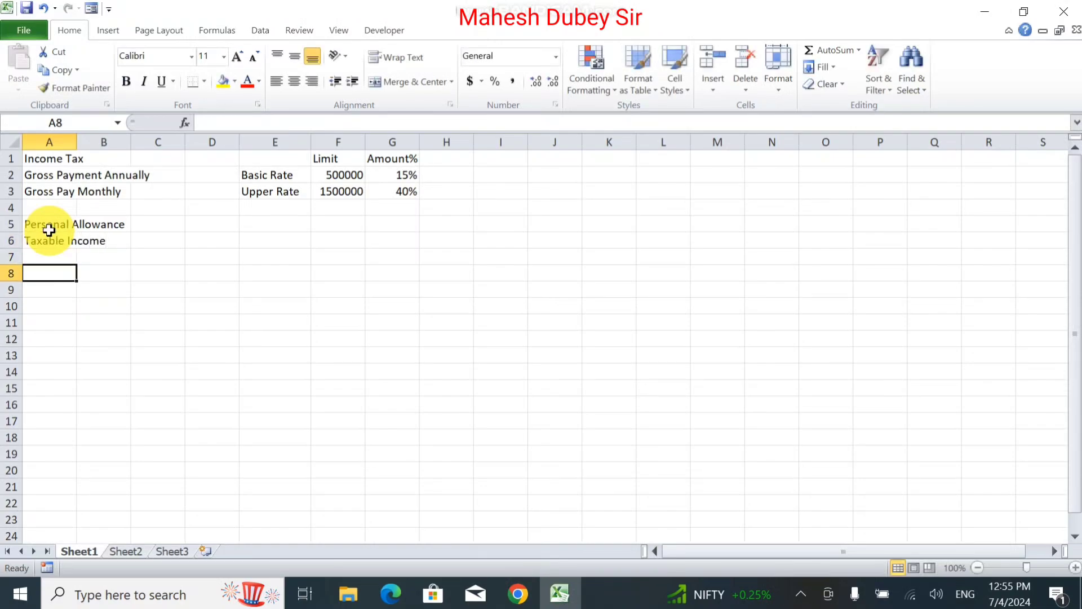
Enter the section heading Tex Due in cell A8
text(Tex )
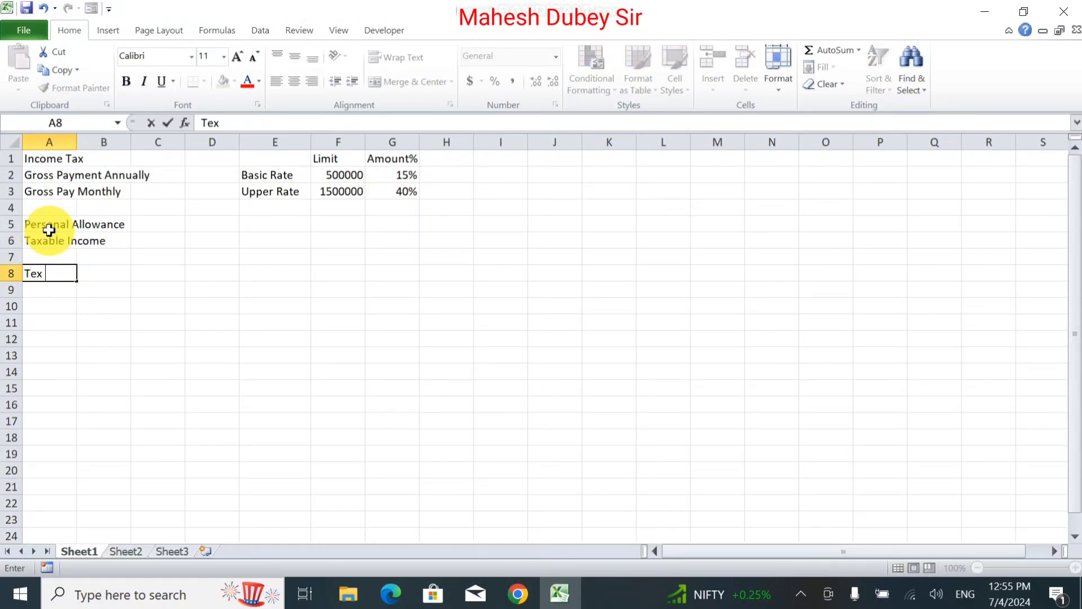
text(Due)
key(Return)
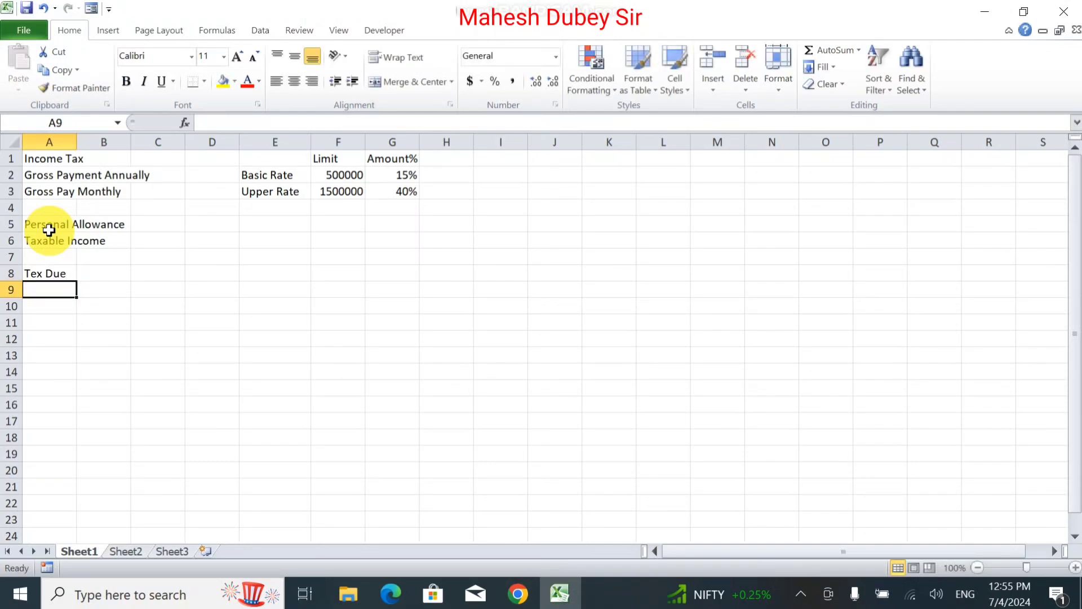
Enter the labels Basic Rate in cell A9 and Higher Rate in cell A10 under the Tex Due heading
text(Basic)
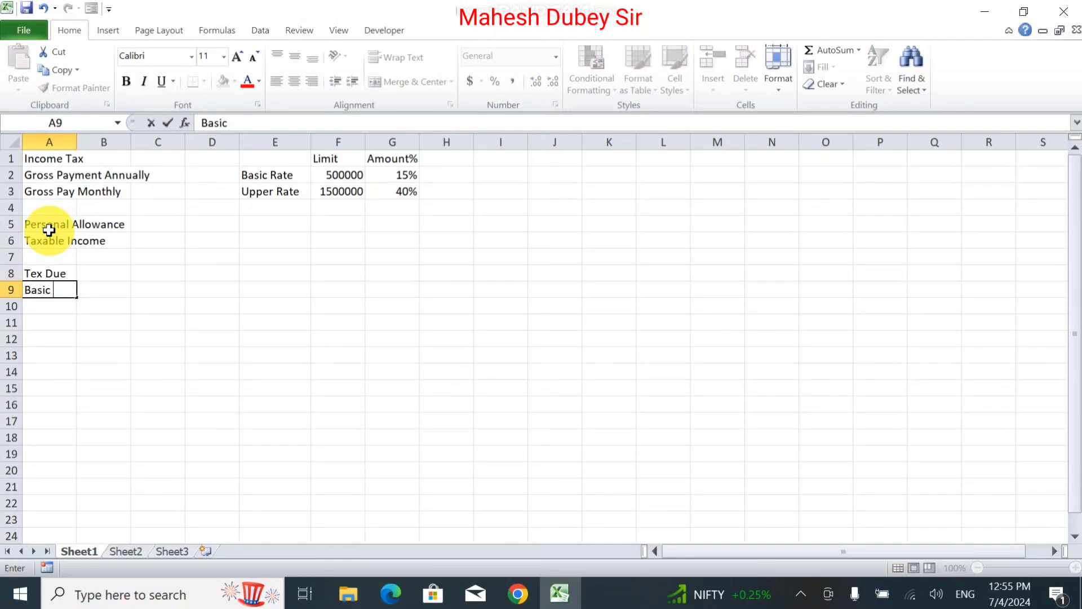
text( Rate)
key(Return)
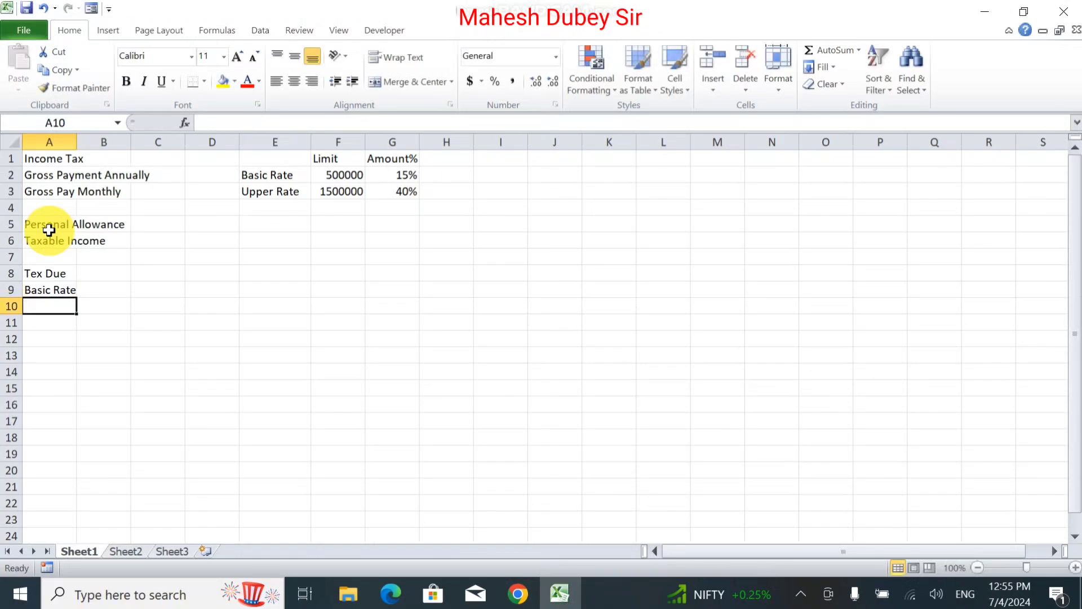
text(H)
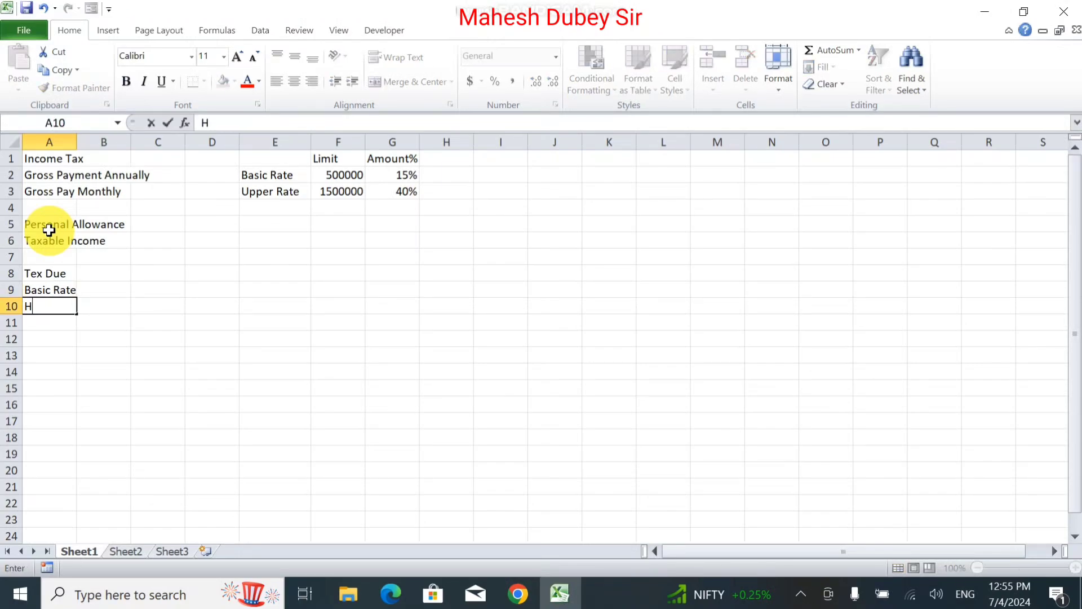
text(igher Rate)
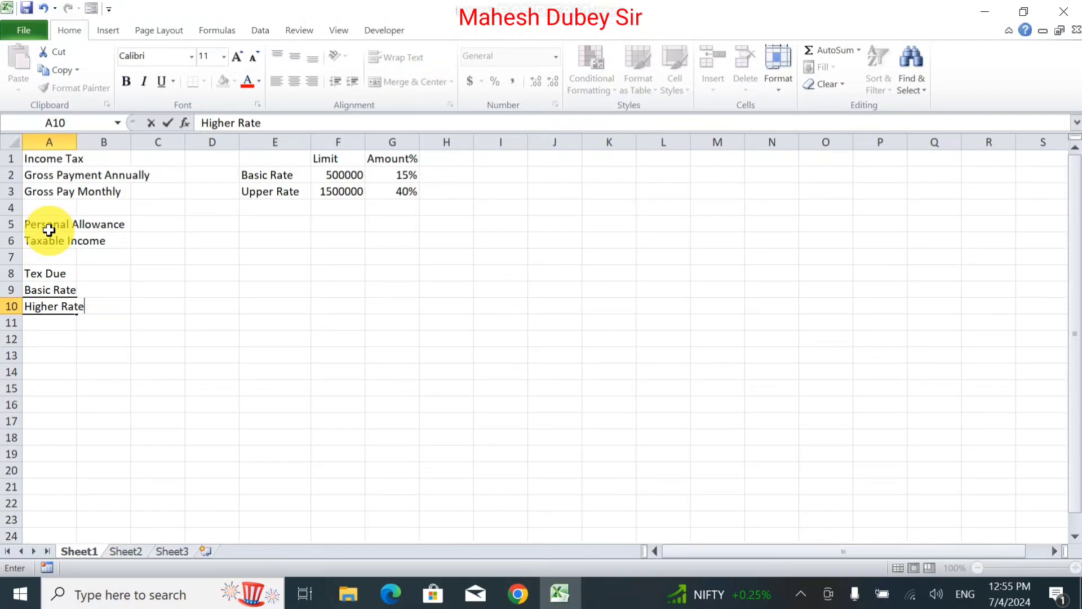
key(Return)
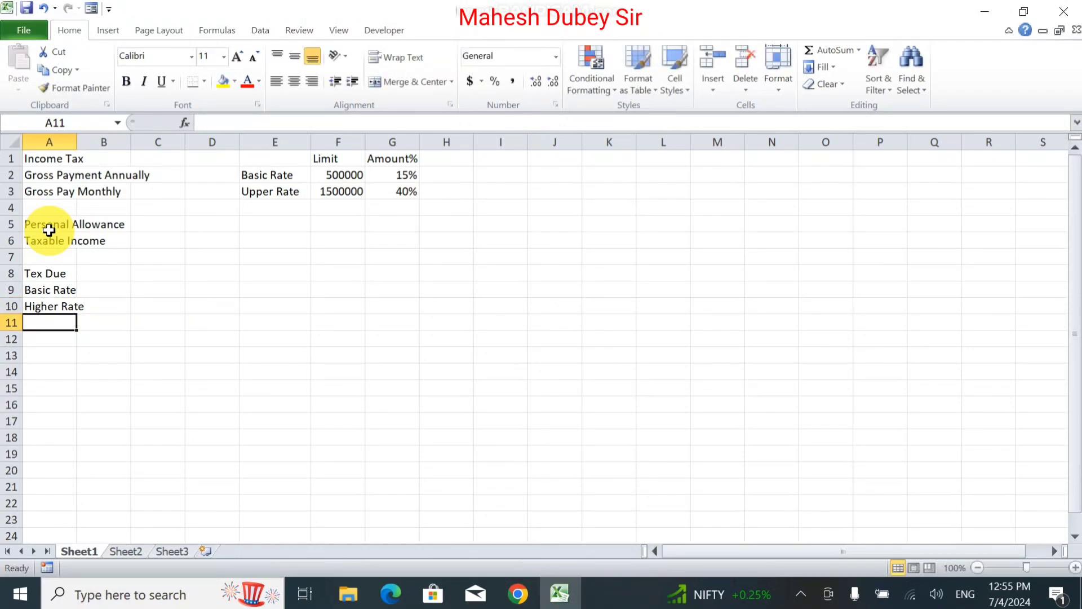
Enter the labels Total Tax Annually in cell A11 and Total Tax Monthly in cell A12
text(Total)
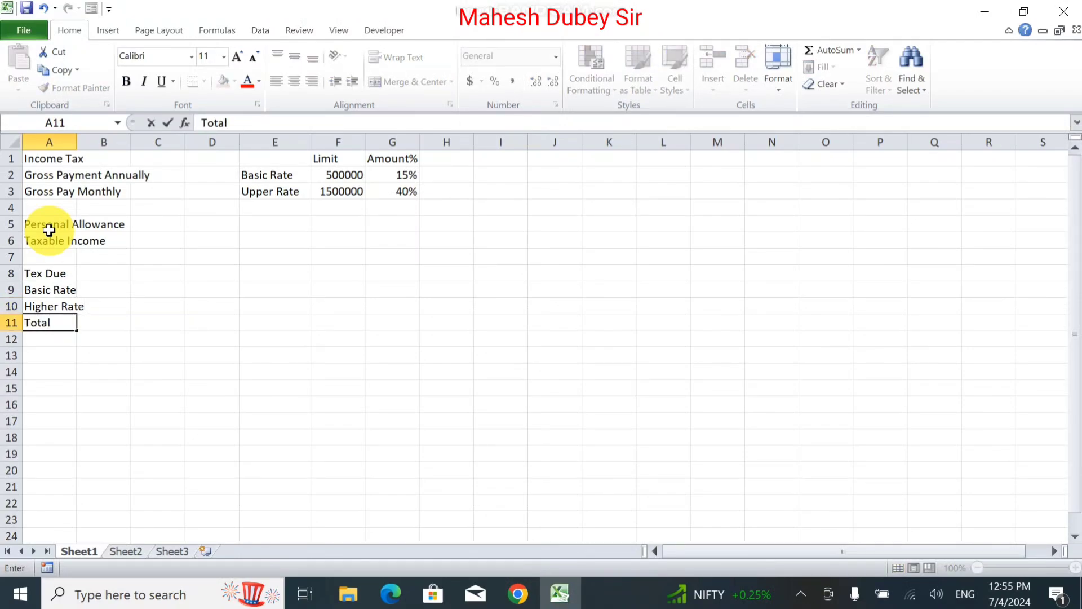
text( Tax Annu)
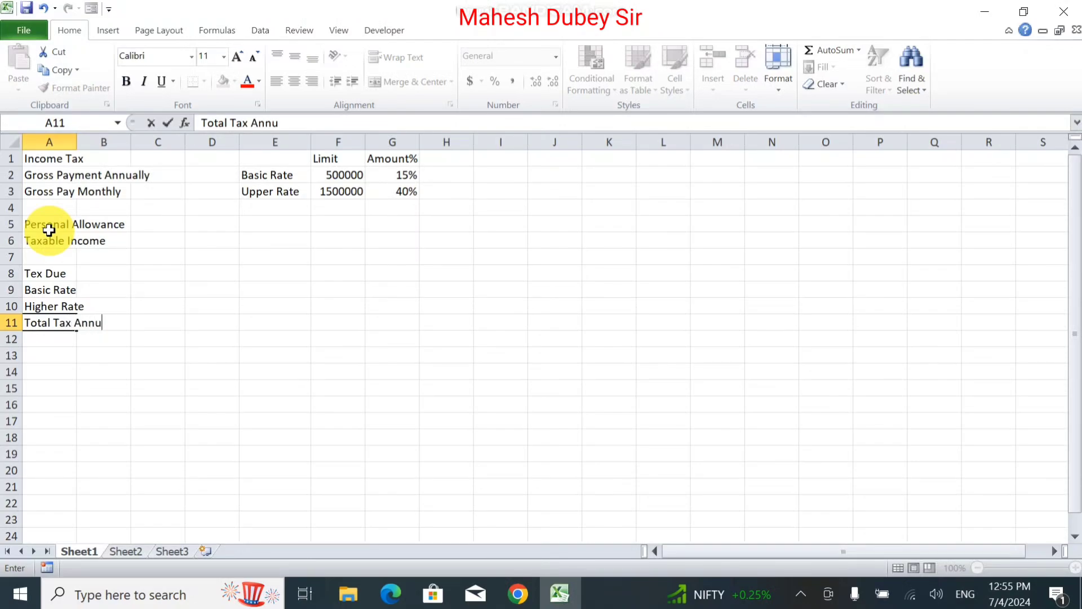
text(ally)
key(Return)
text(Total)
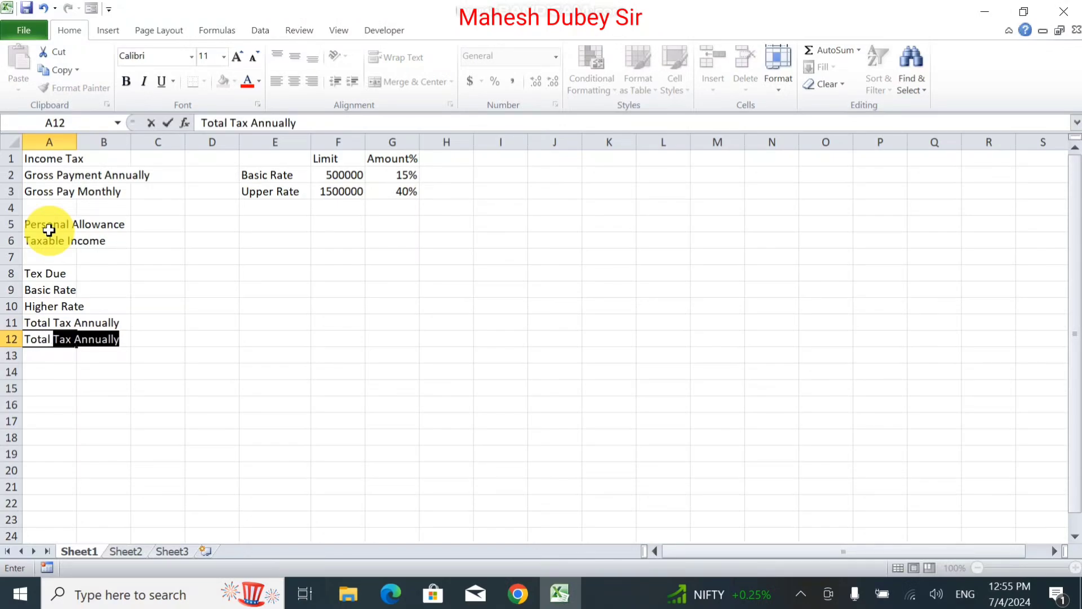
text(Tax Monthly)
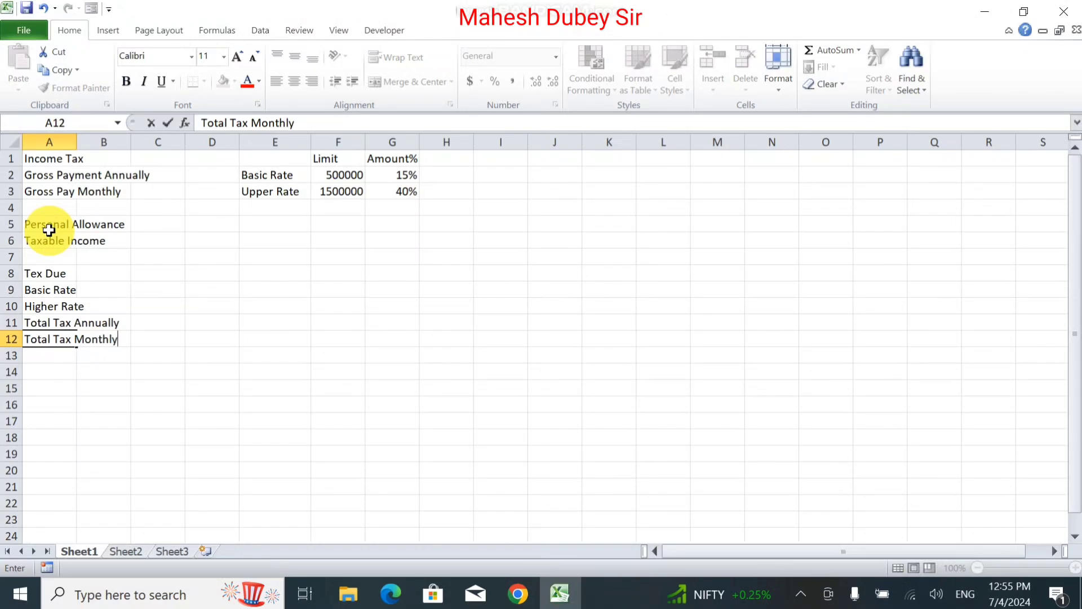
key(Return)
key(Return)
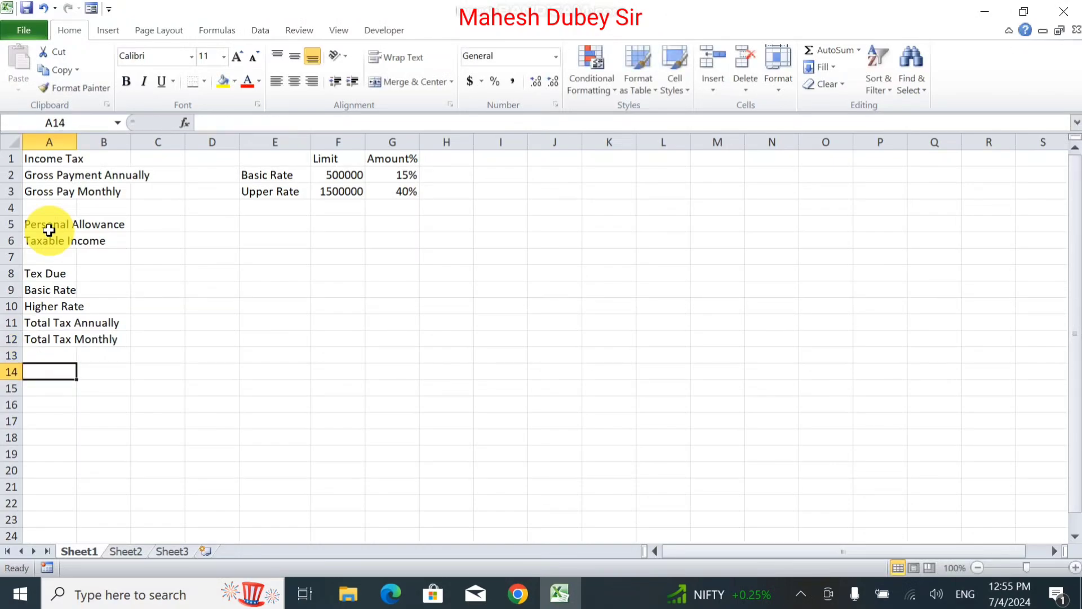
Enter the label Pay After Tax in cell A14, leaving row 13 blank
text(Pay f)
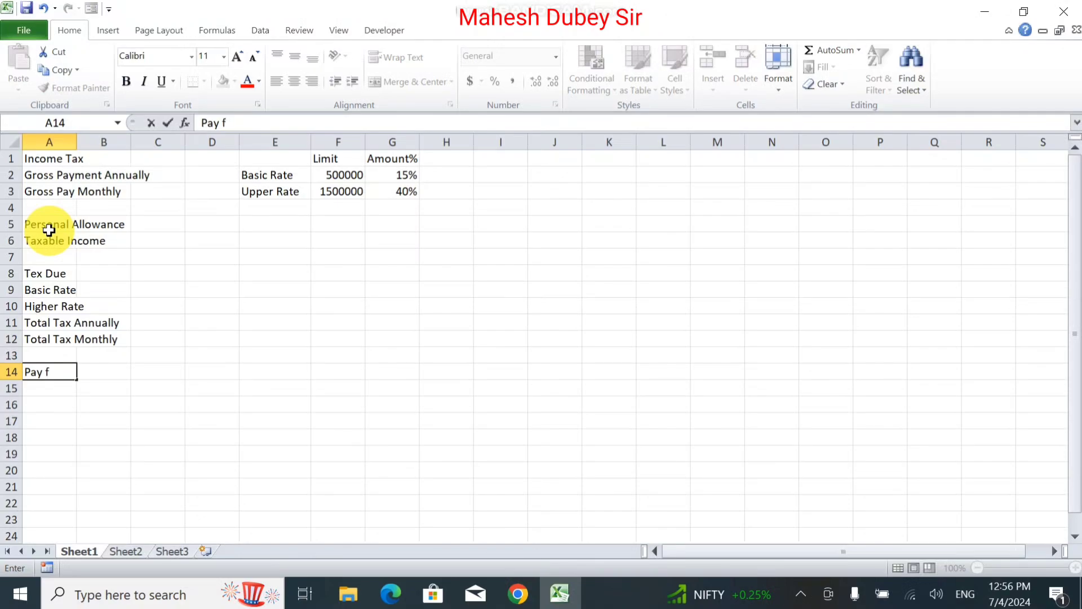
text( Af)
key(BackSpace)
text(After Tax)
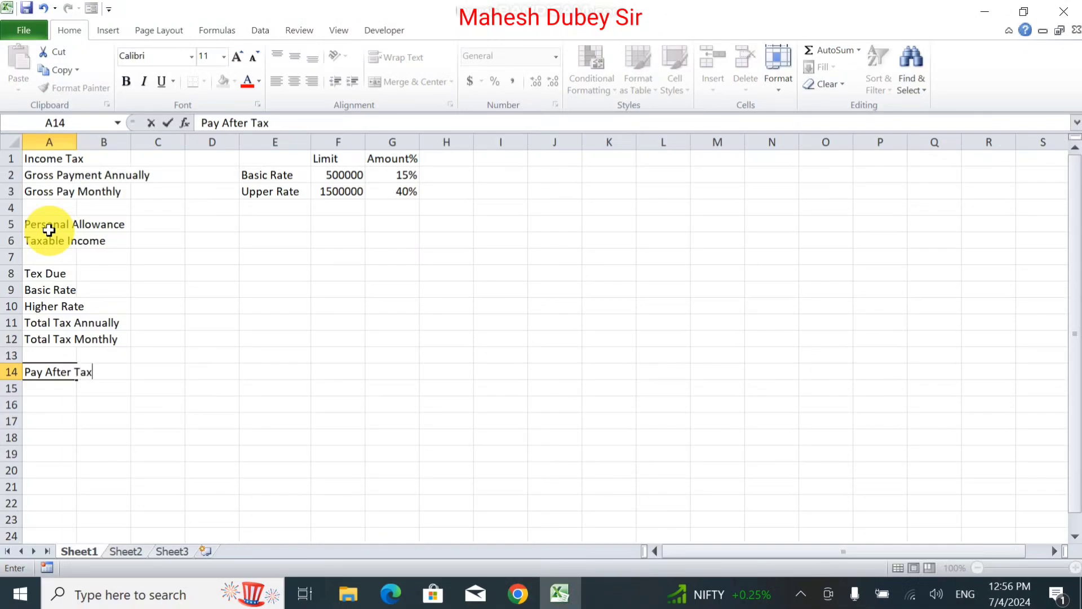
key(Tab)
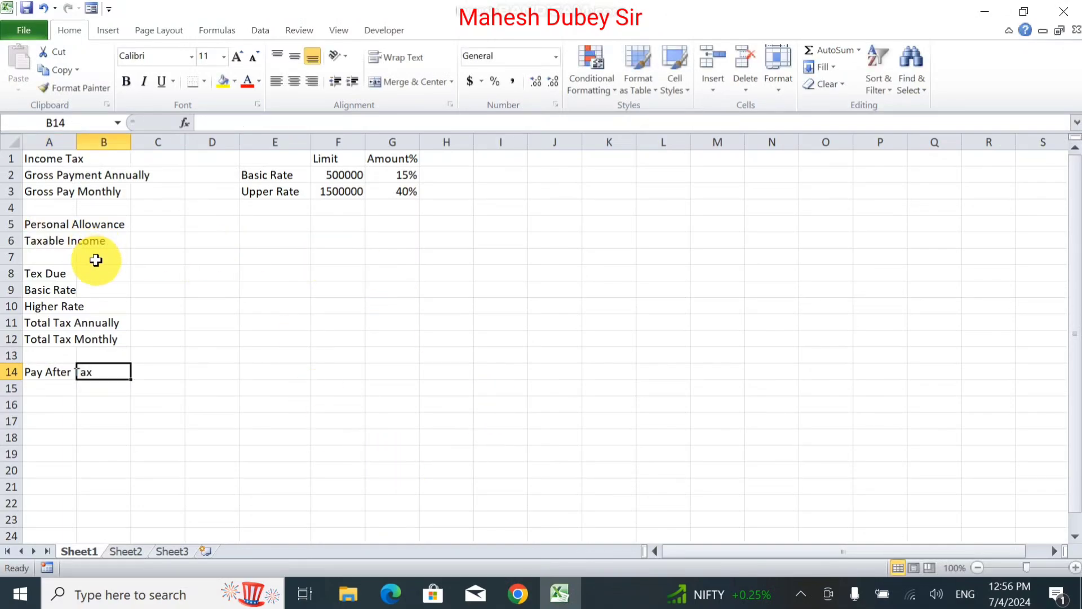
Widen columns A and B, and merge and center the Income Tax title across A1:B1
drag(77, 143, 285, 163)
click(75, 156)
drag(76, 157, 194, 160)
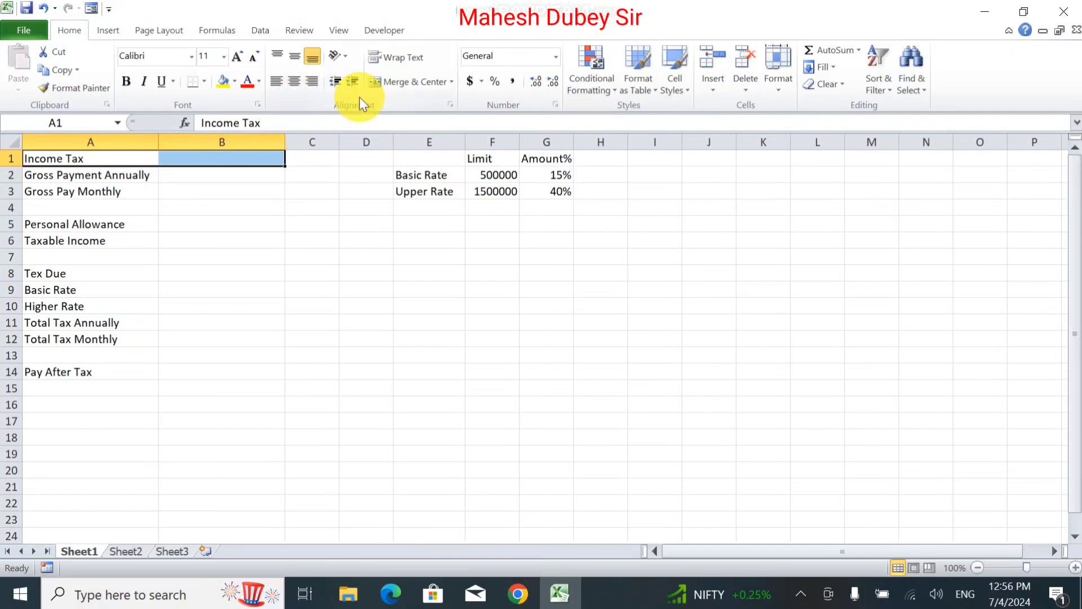
click(431, 85)
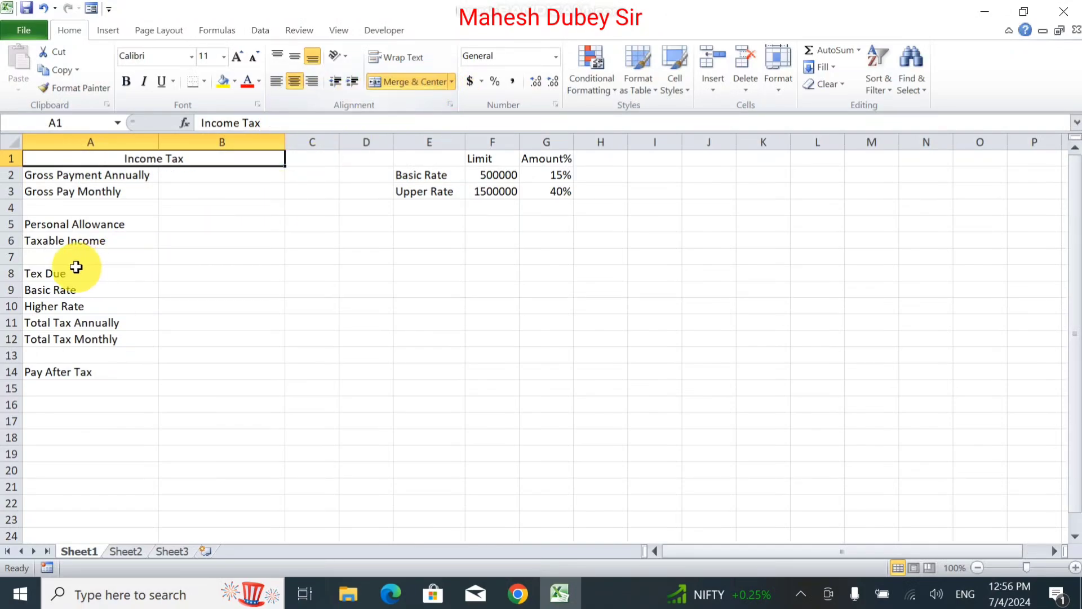
Merge and center the Tex Due heading across A8:B8
click(114, 272)
drag(113, 272, 197, 270)
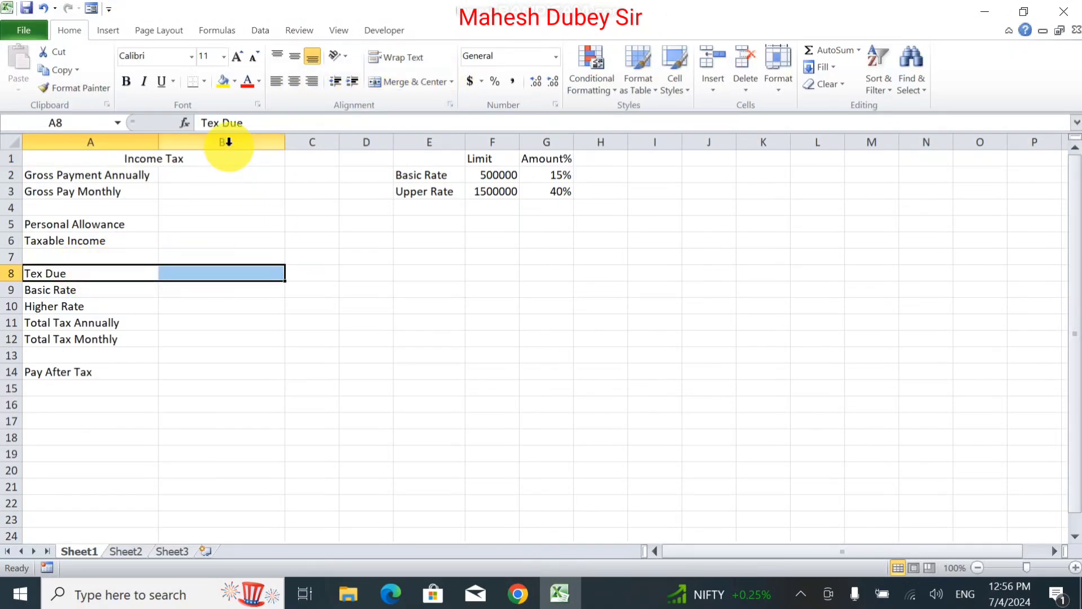
click(402, 80)
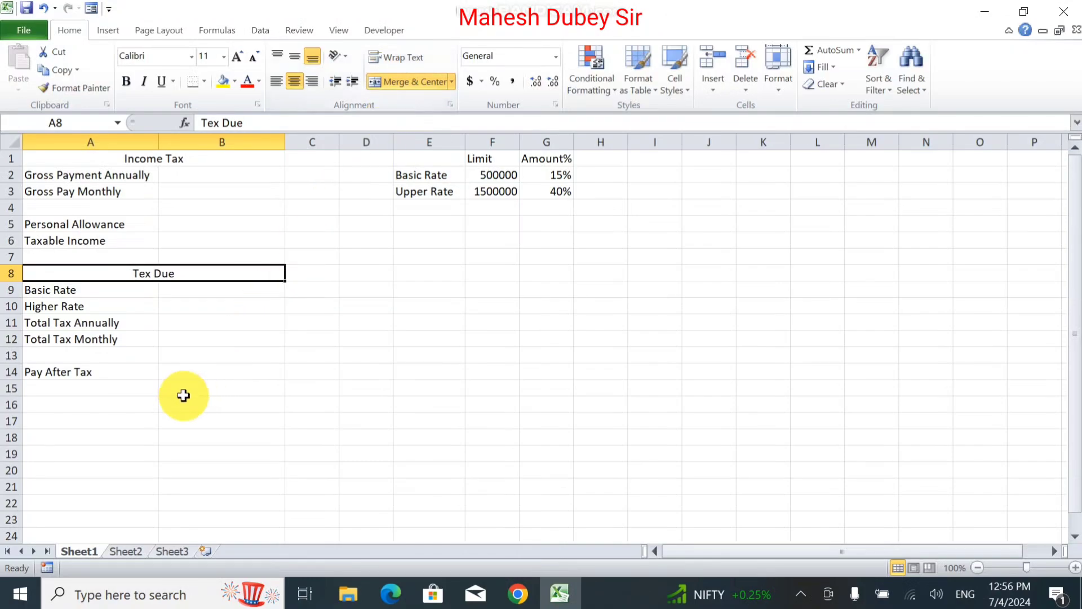
click(146, 286)
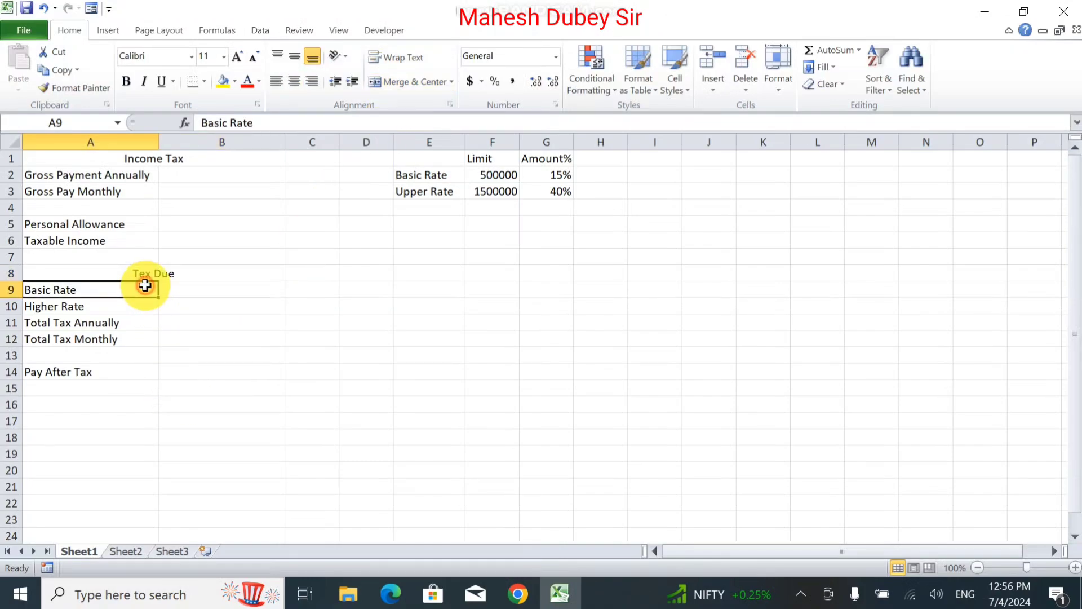
Apply All Borders to the Income Tax and gross pay block in A1:B3
click(96, 161)
drag(96, 161, 110, 190)
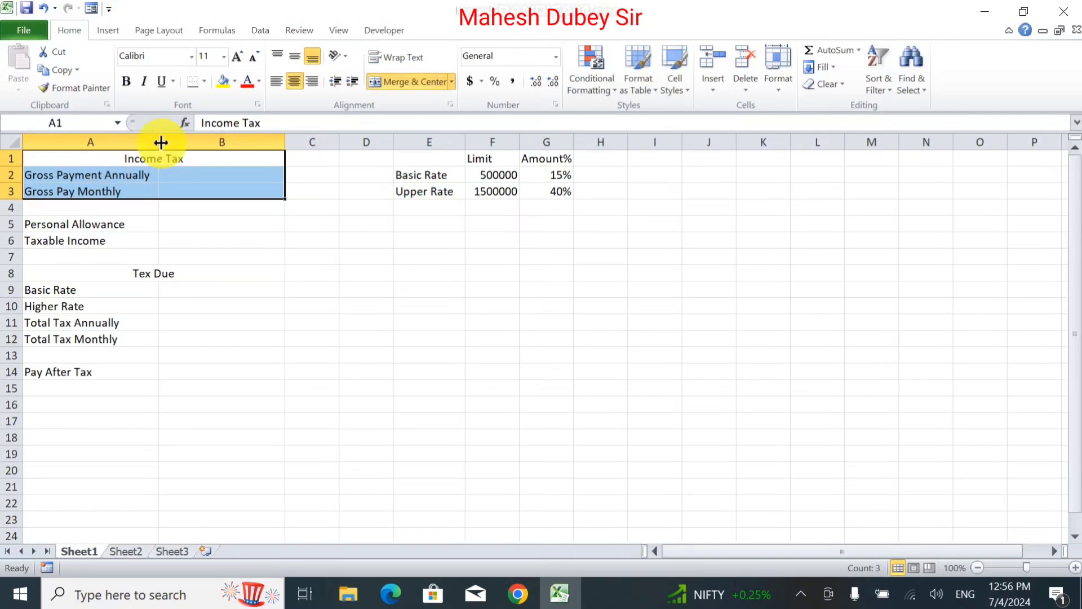
click(204, 81)
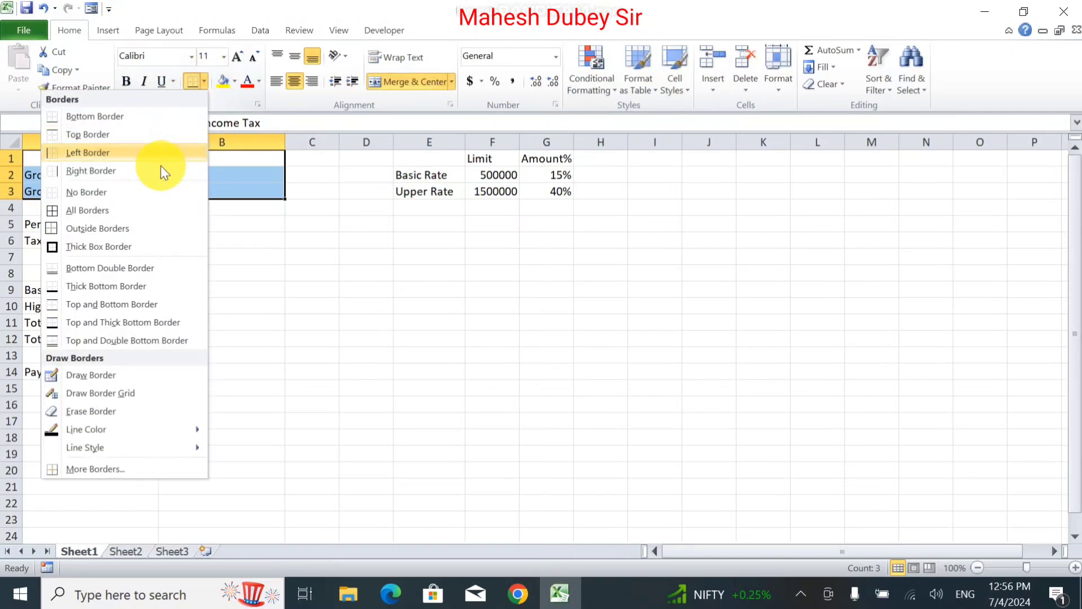
click(125, 211)
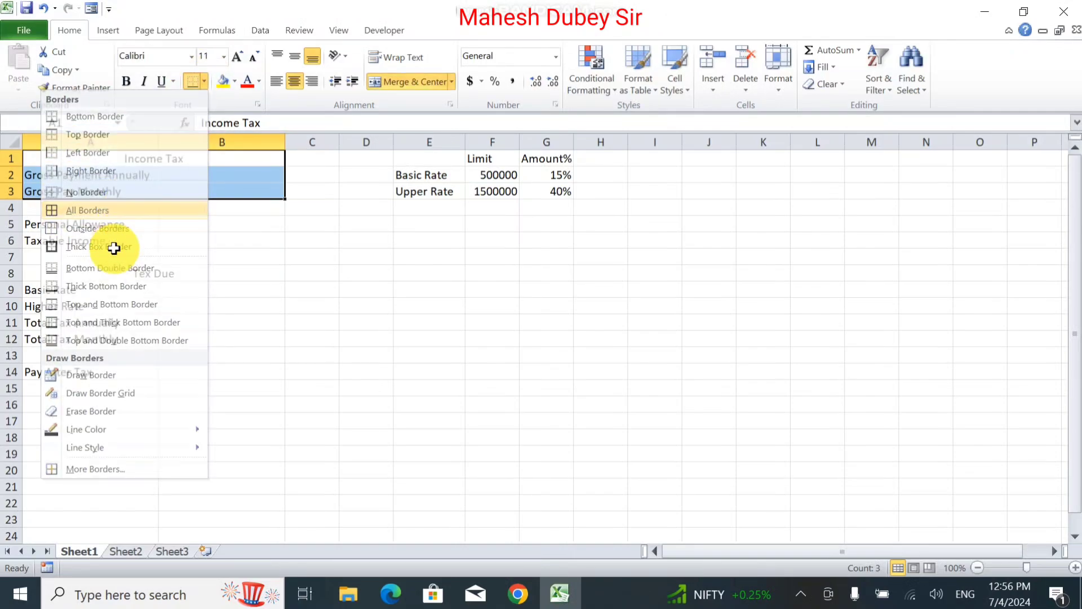
click(198, 258)
Apply all borders to the allowance rows A5:B6, the tax due block A8:B12 and the Pay After Tax row A14:B14
drag(57, 222, 248, 234)
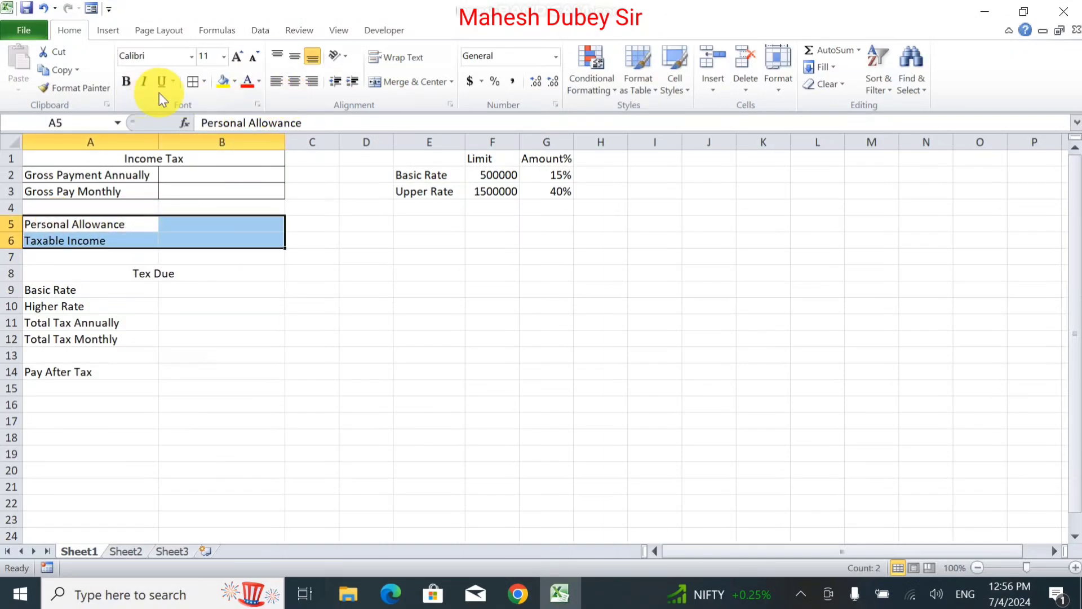
click(194, 81)
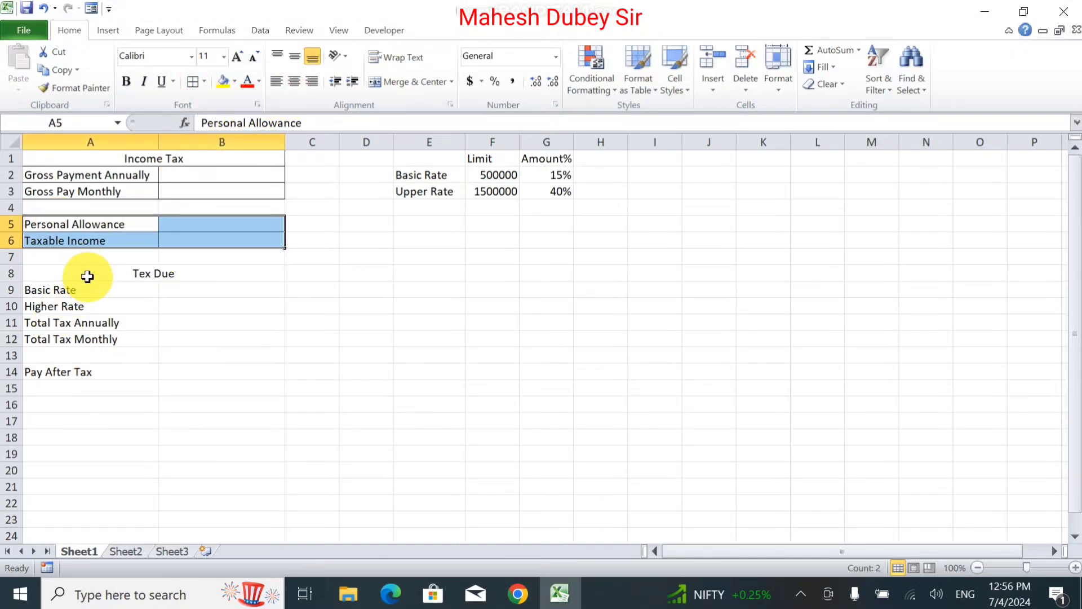
drag(87, 276, 225, 373)
click(194, 81)
click(194, 81)
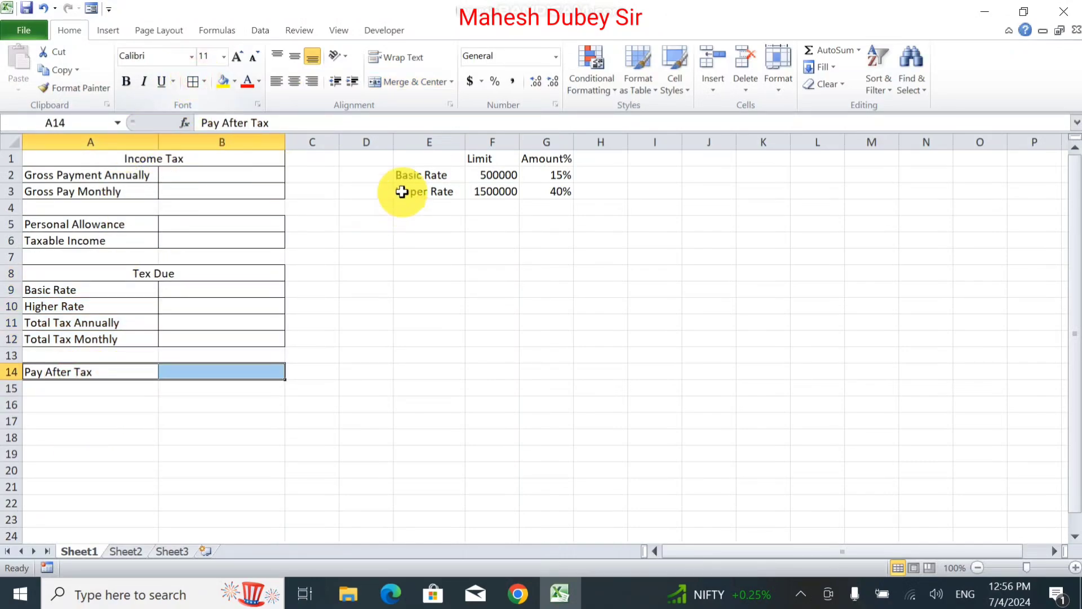
Apply all borders to the rate limits table in E1:G3
drag(414, 159, 567, 194)
click(192, 84)
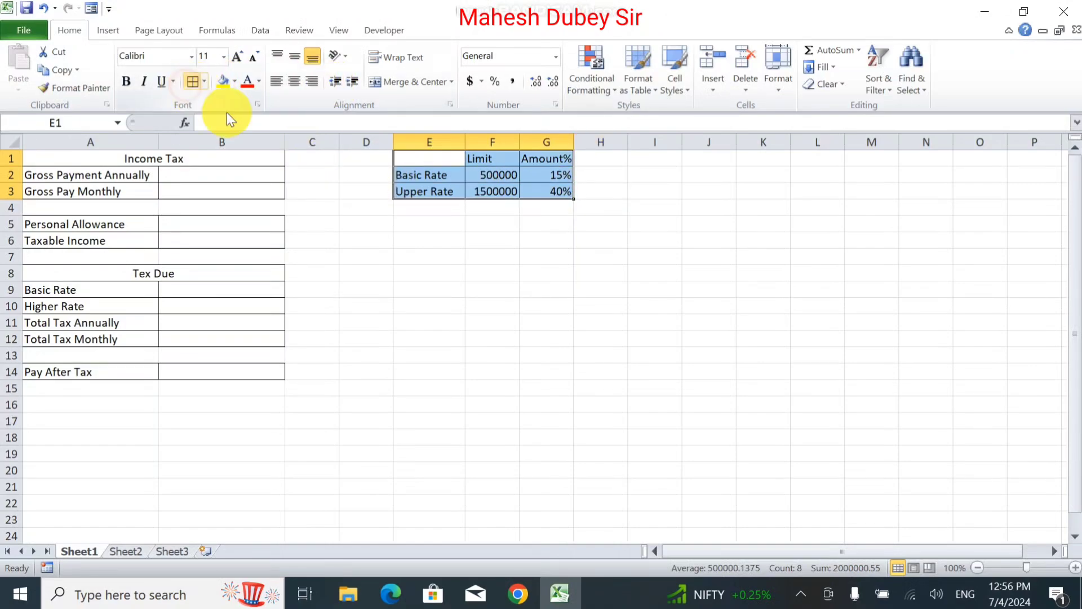
click(418, 222)
click(437, 160)
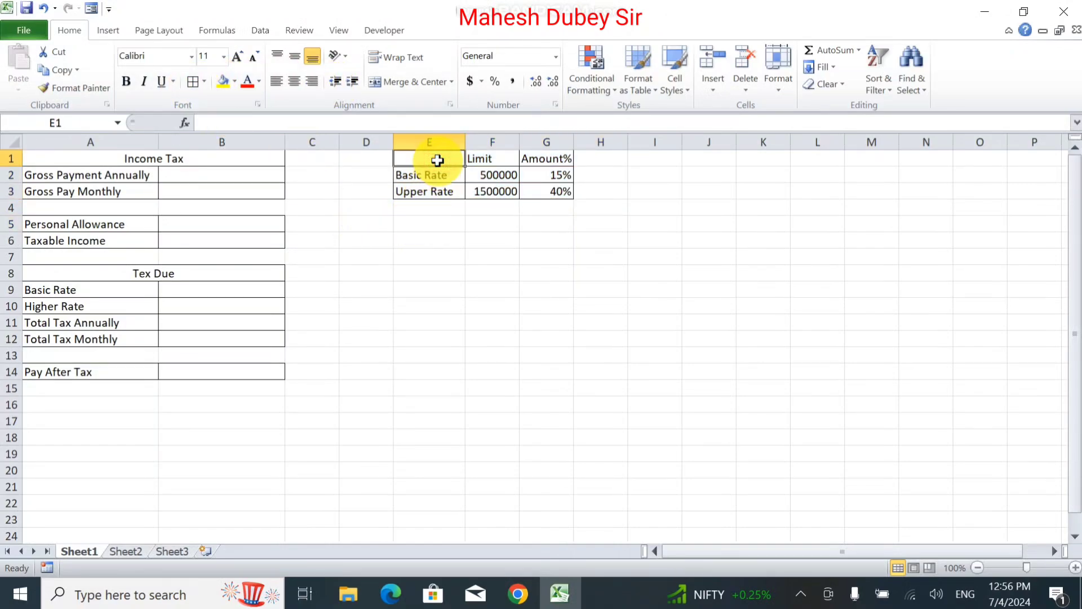
Merge and center the Limit heading across E1:F1, then pad the text with leading spaces so it sits above the limit values
drag(437, 160, 489, 151)
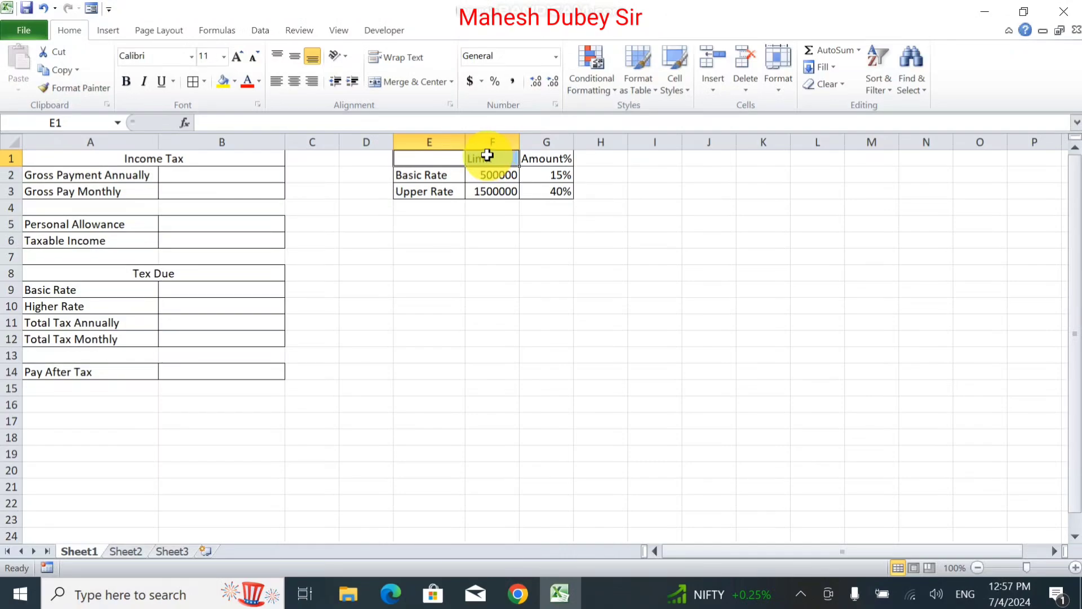
click(412, 79)
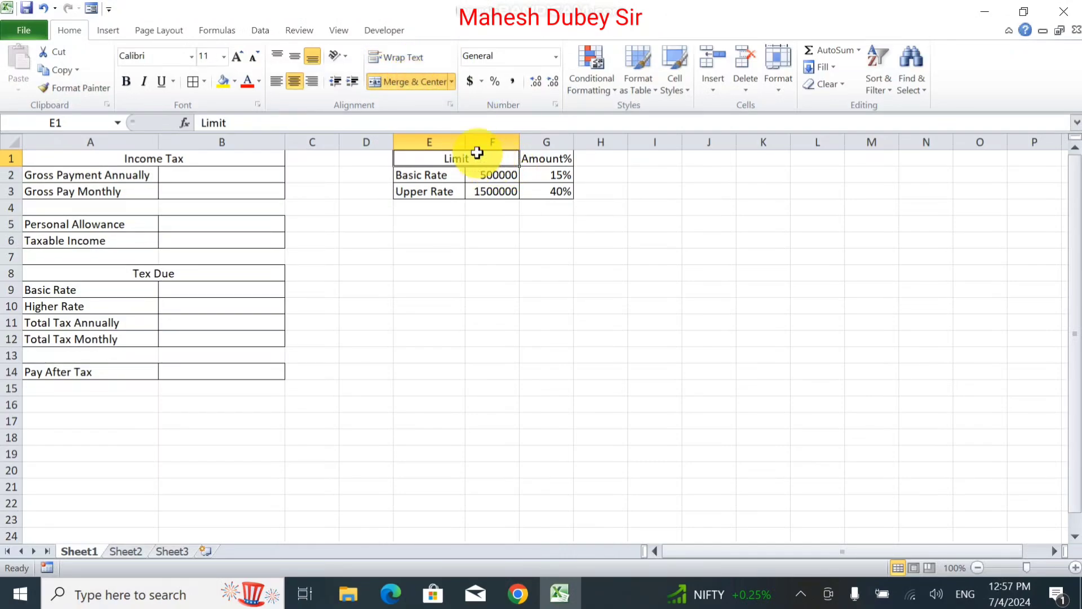
click(313, 80)
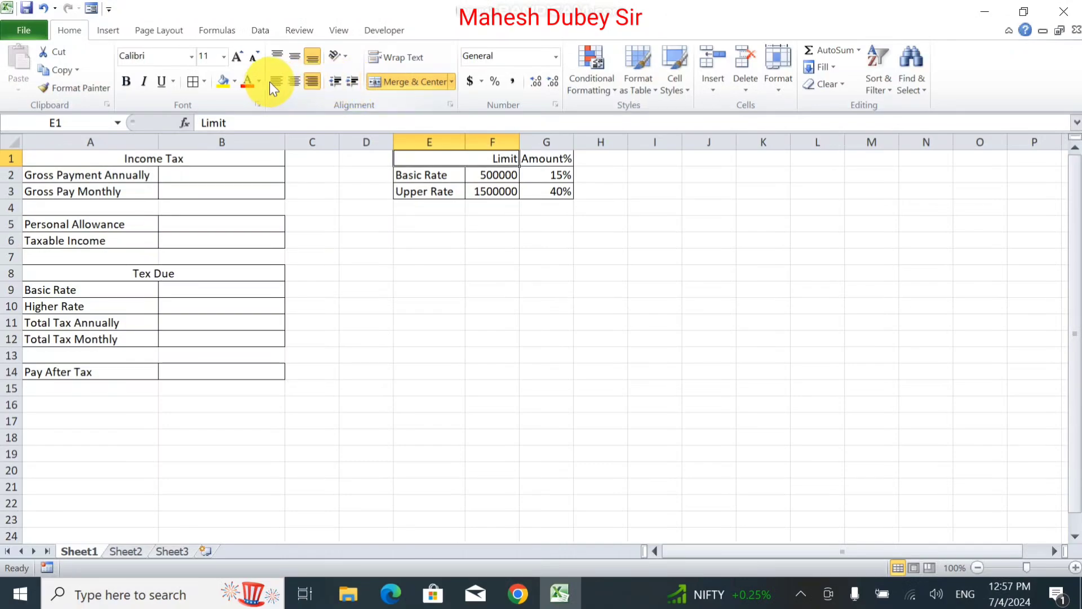
click(290, 81)
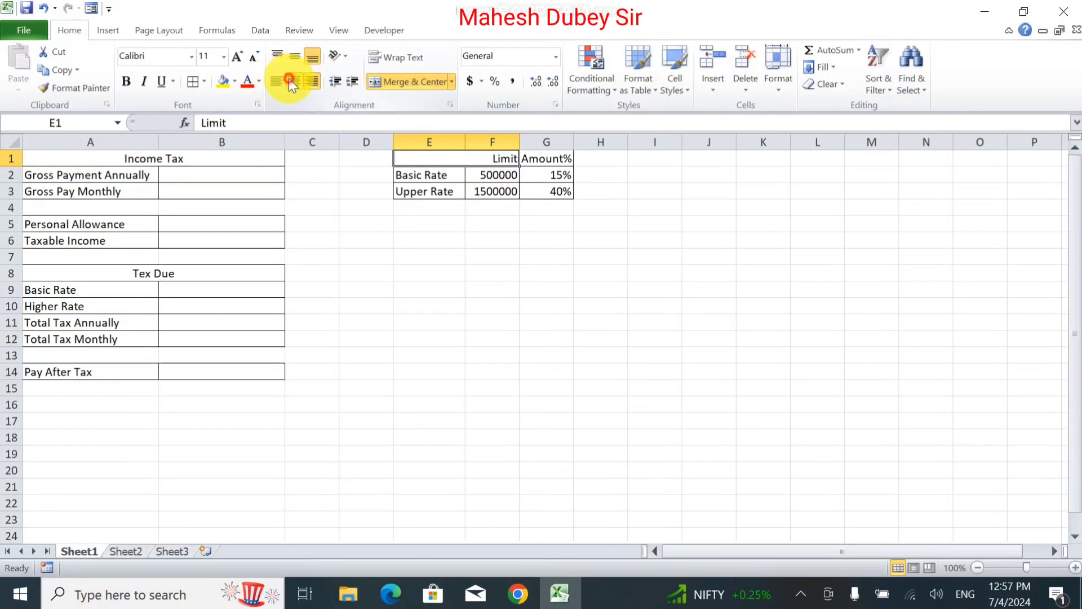
double_click(449, 158)
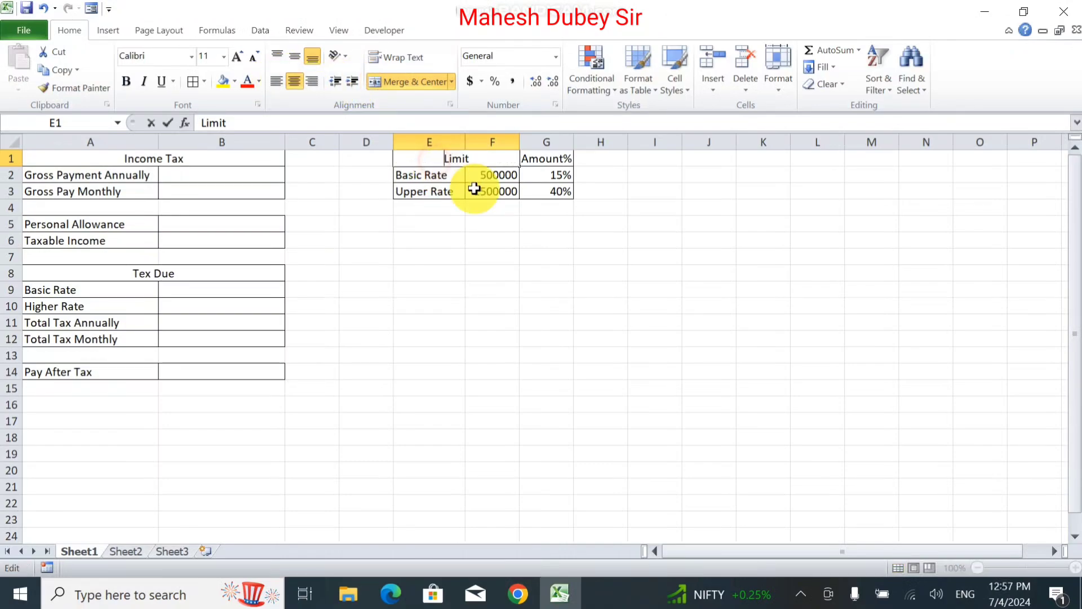
click(518, 256)
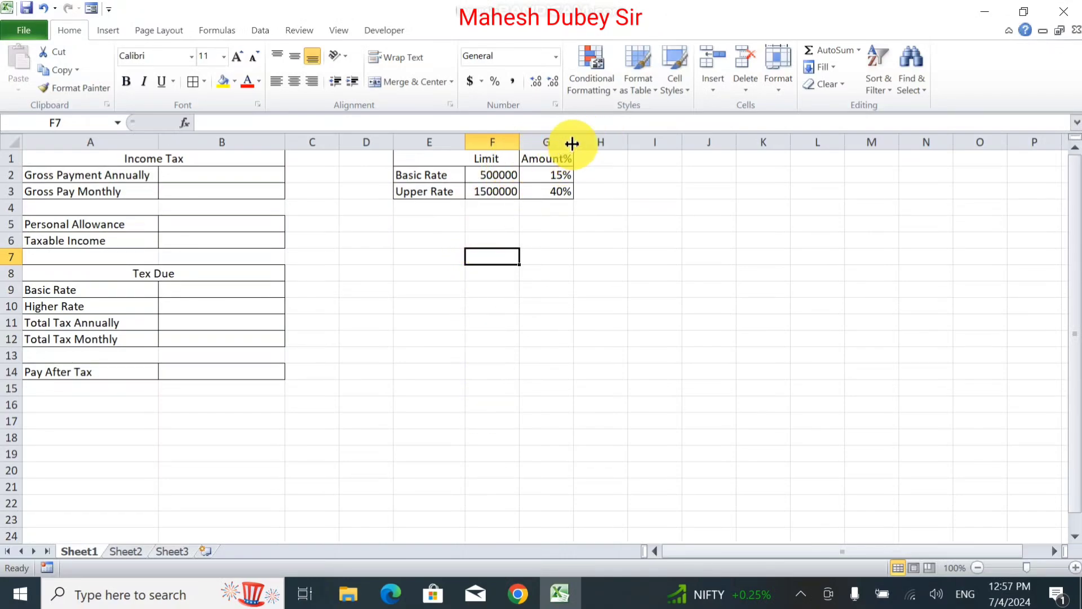
Widen column G slightly and center the limit and percentage values in F2:G3
drag(572, 141, 549, 186)
click(495, 175)
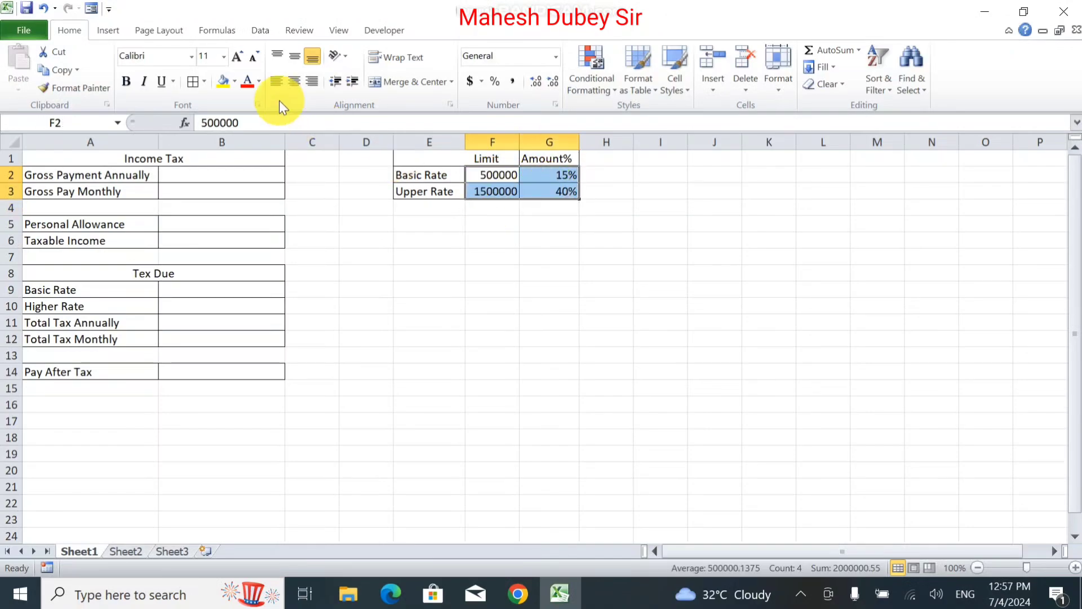
click(297, 81)
click(427, 238)
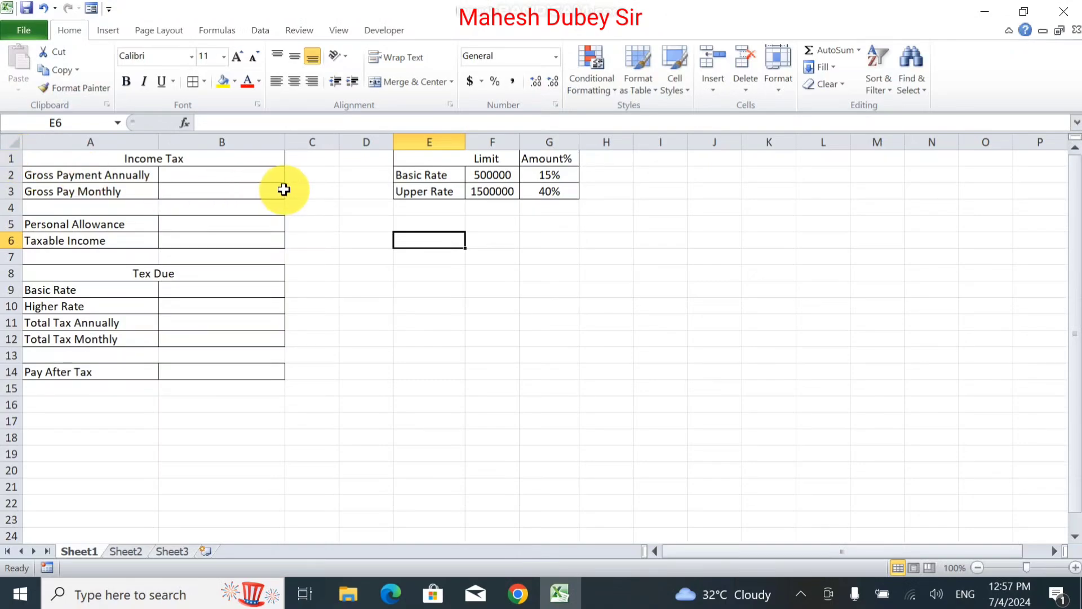
Enter 1000000 as the Gross Payment Annually in B2
click(249, 174)
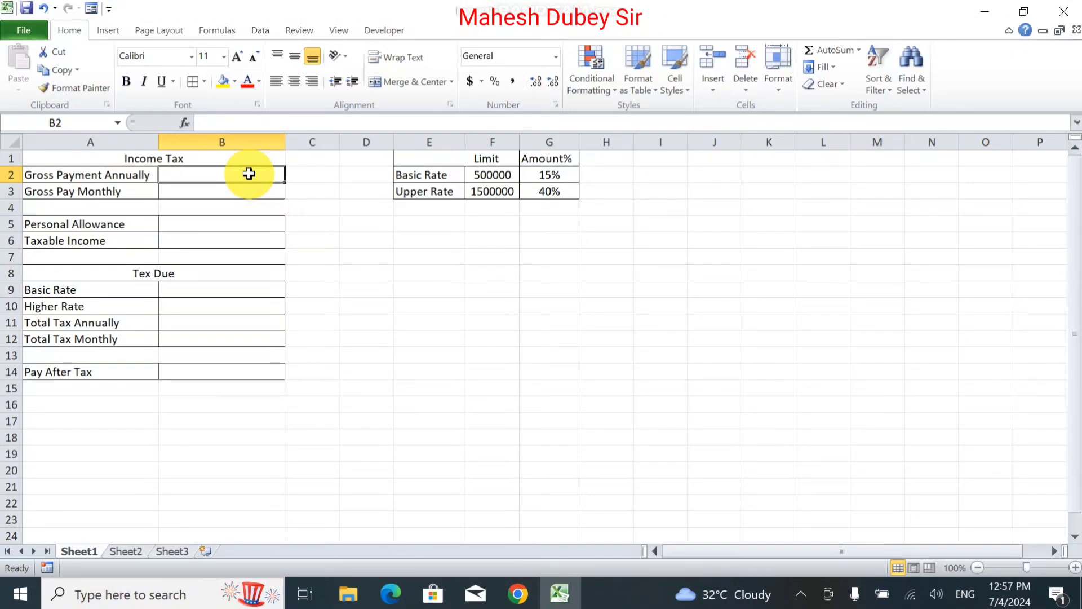
text(10000)
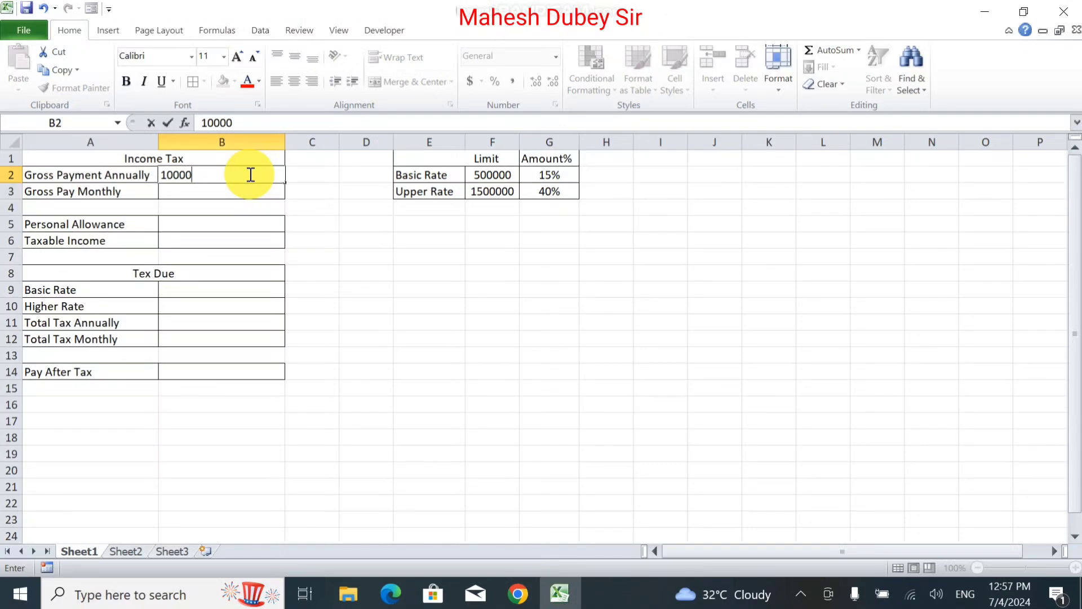
text(00)
key(Return)
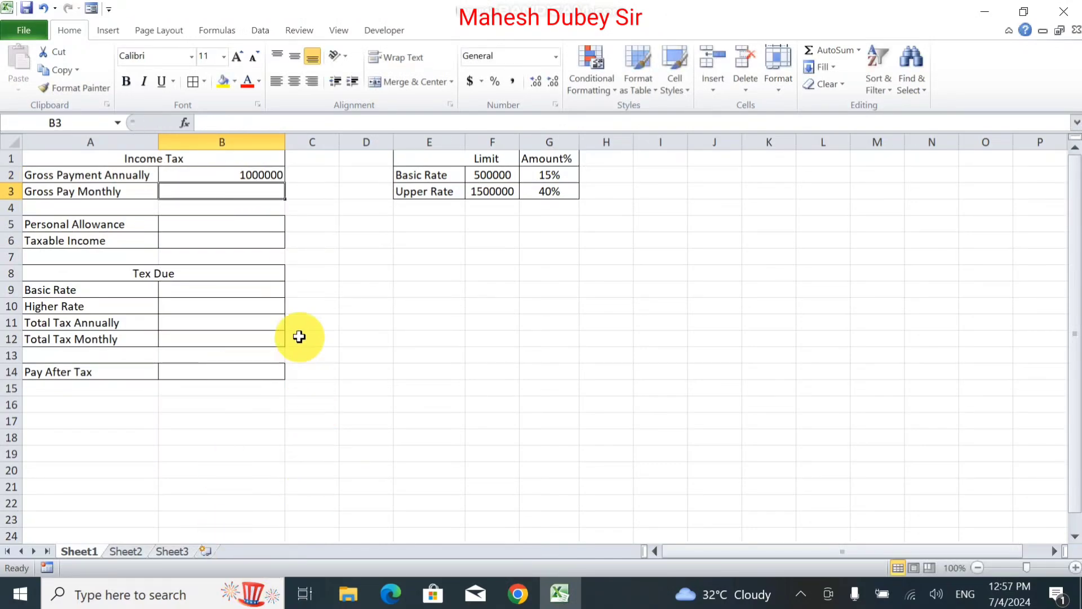
click(270, 174)
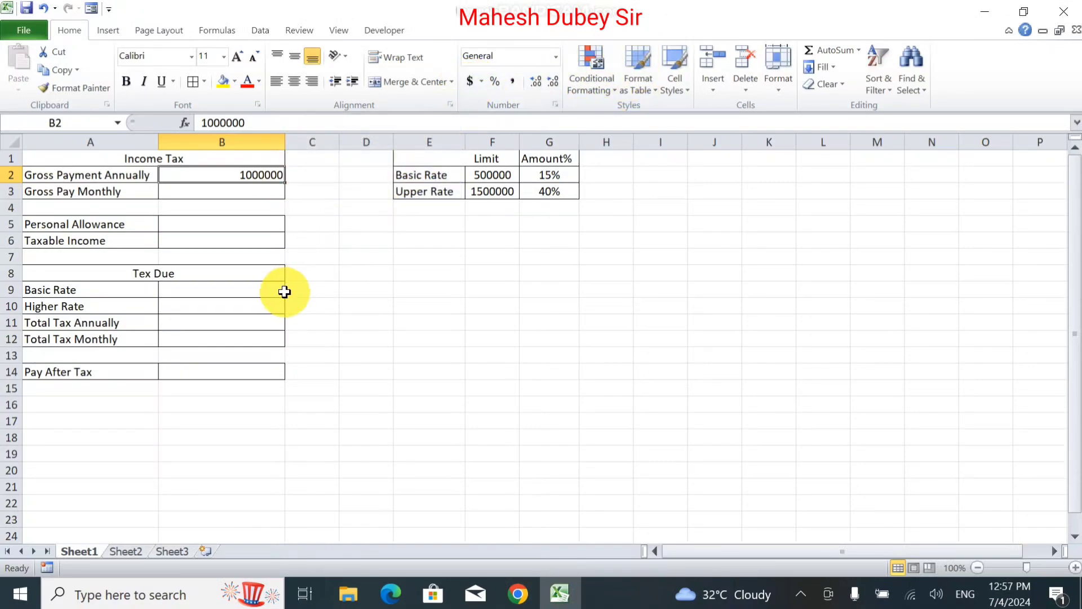
Calculate Gross Pay Monthly in B3 with the formula =B2/12
click(196, 196)
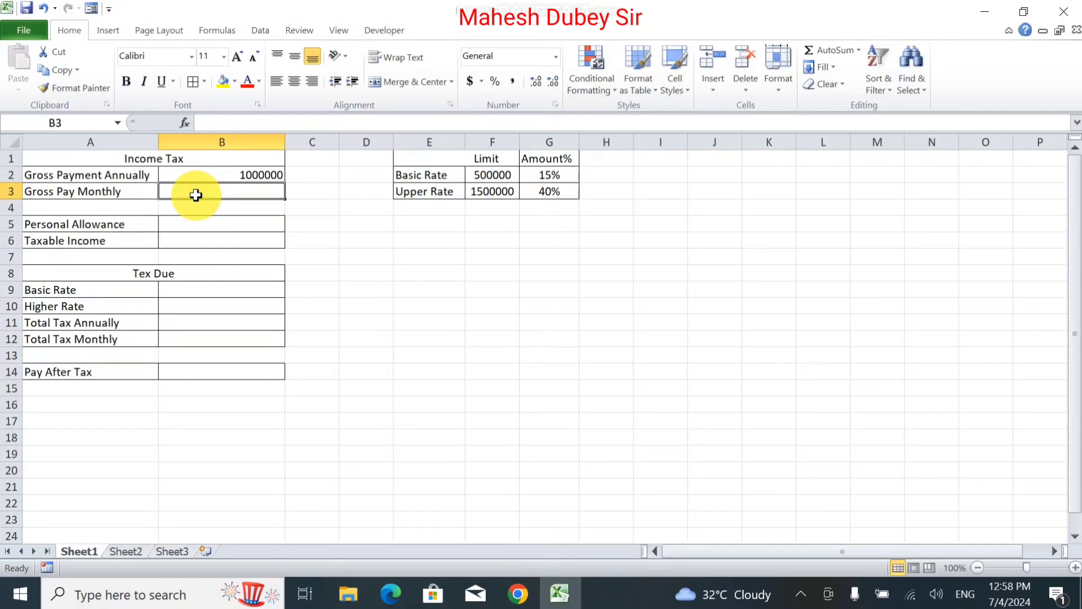
text(=)
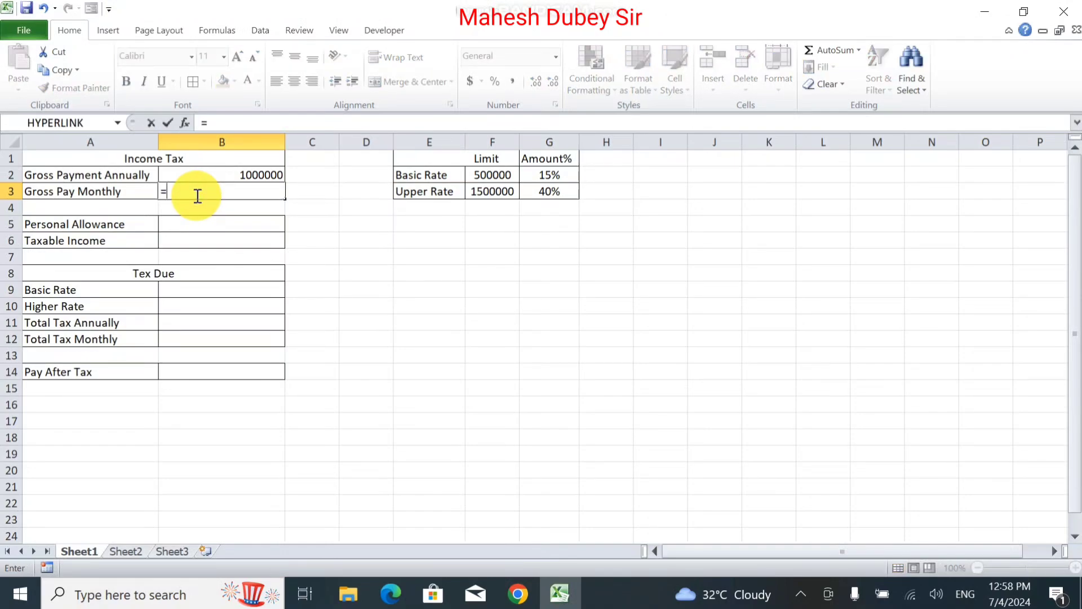
click(274, 174)
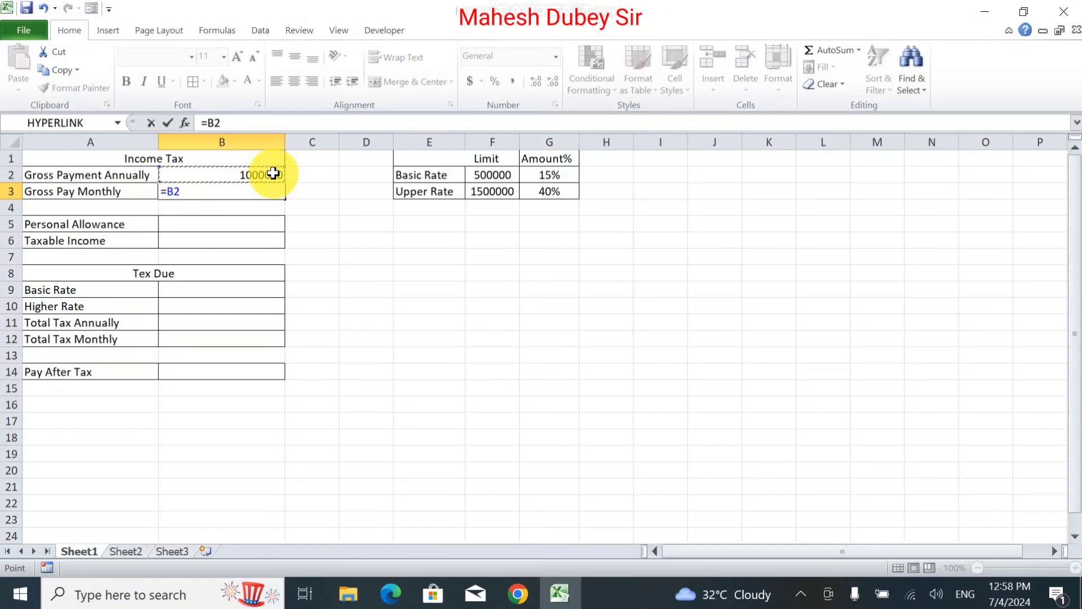
text(/12)
key(Return)
Reduce the Gross Pay Monthly value in B3 to two decimal places
click(266, 193)
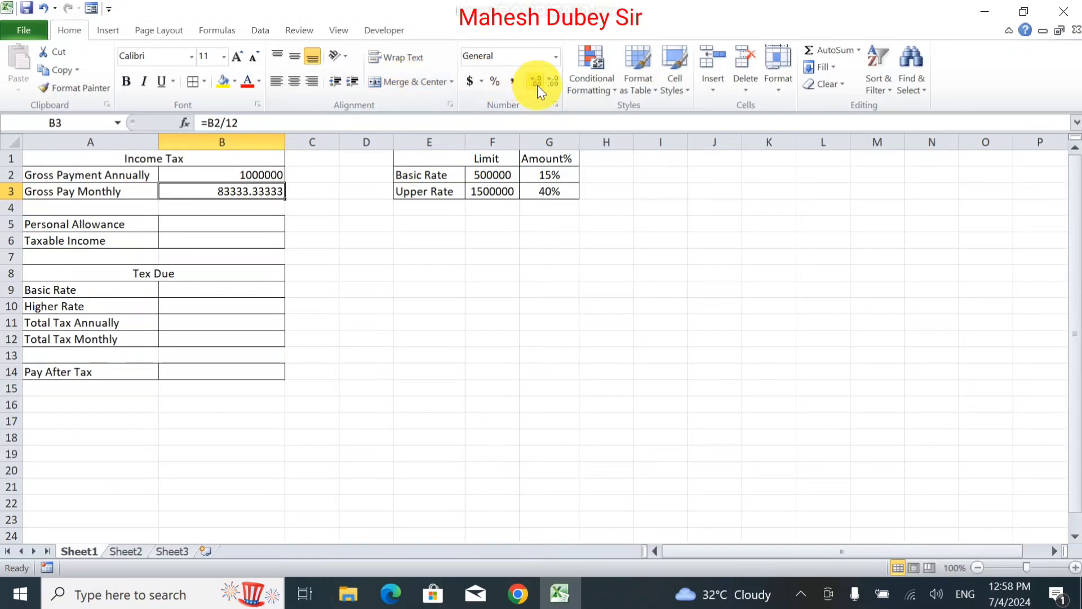
click(551, 86)
click(551, 85)
click(551, 86)
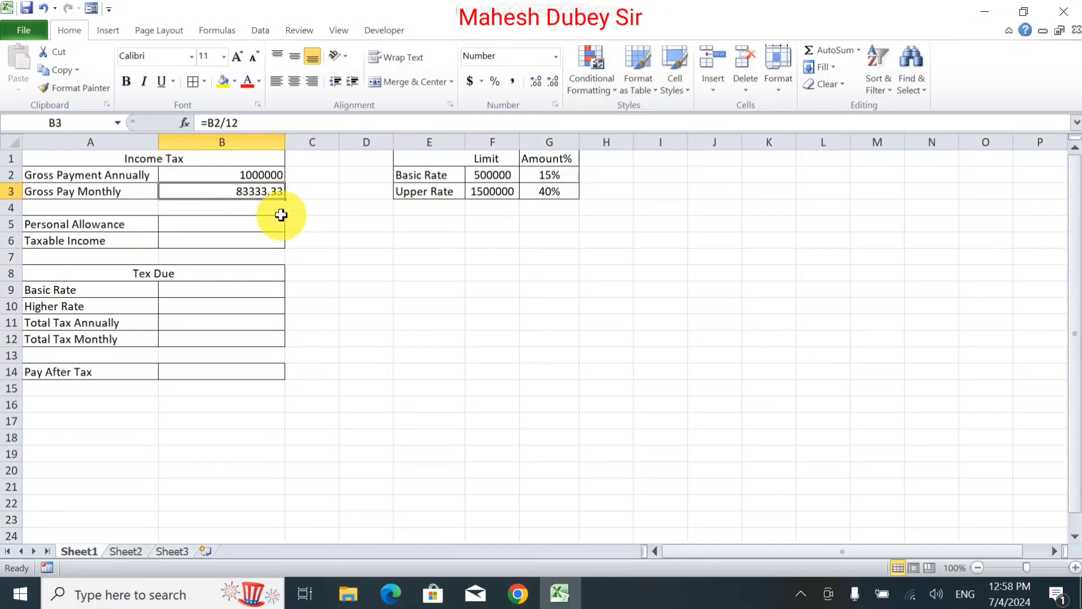
Enter 15000 as the Personal Allowance in B5
click(249, 227)
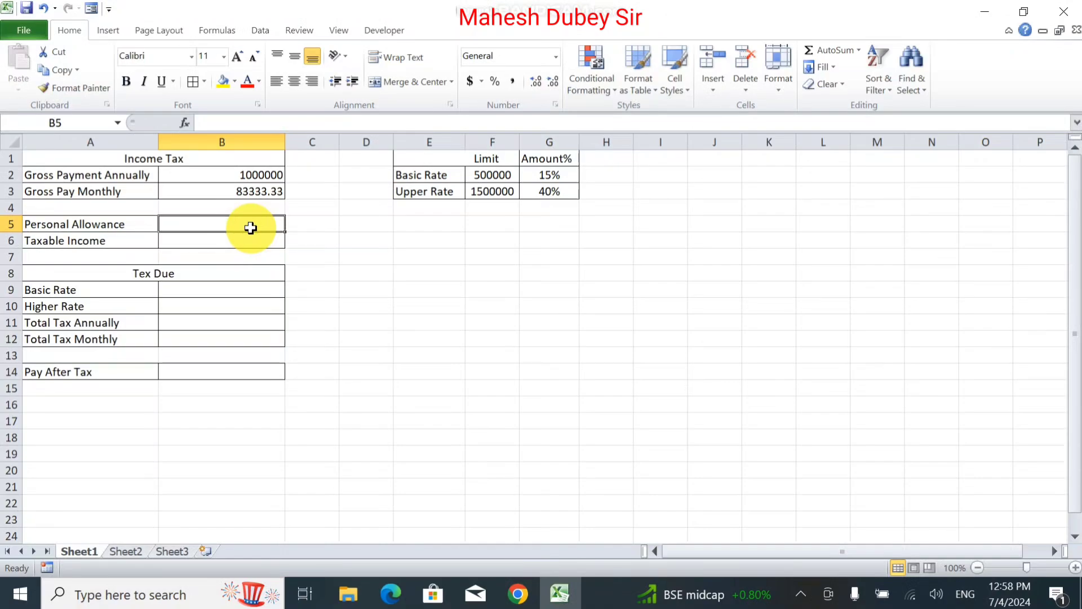
click(249, 176)
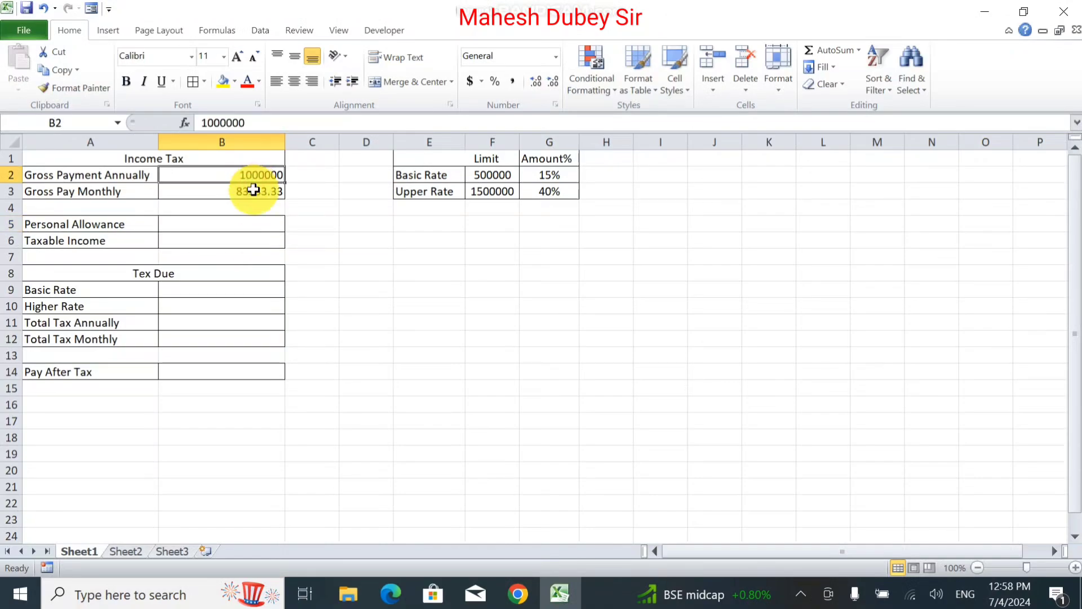
click(254, 191)
click(206, 223)
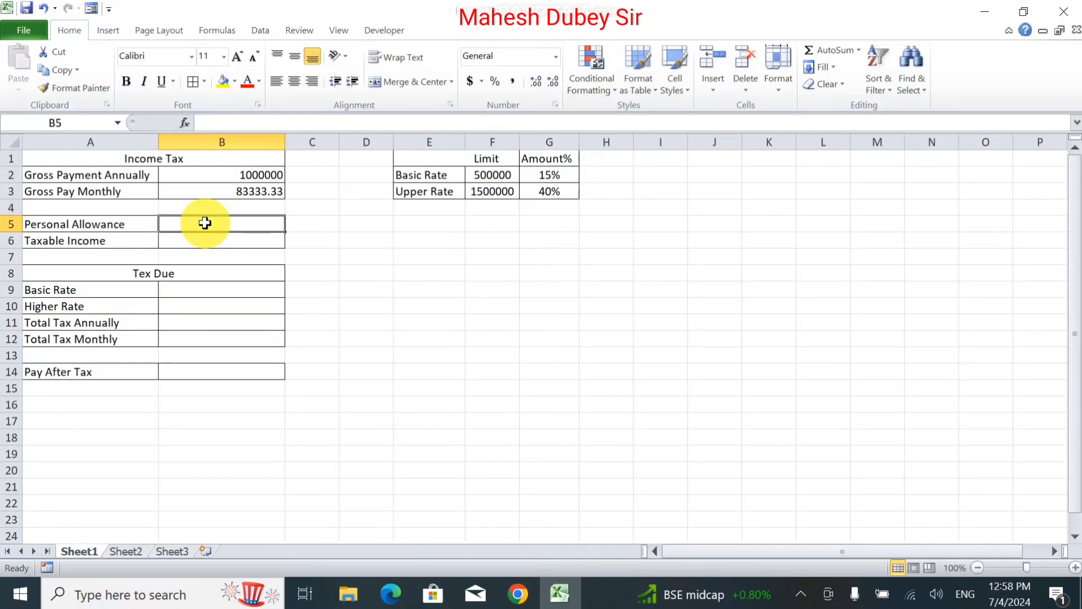
text(1)
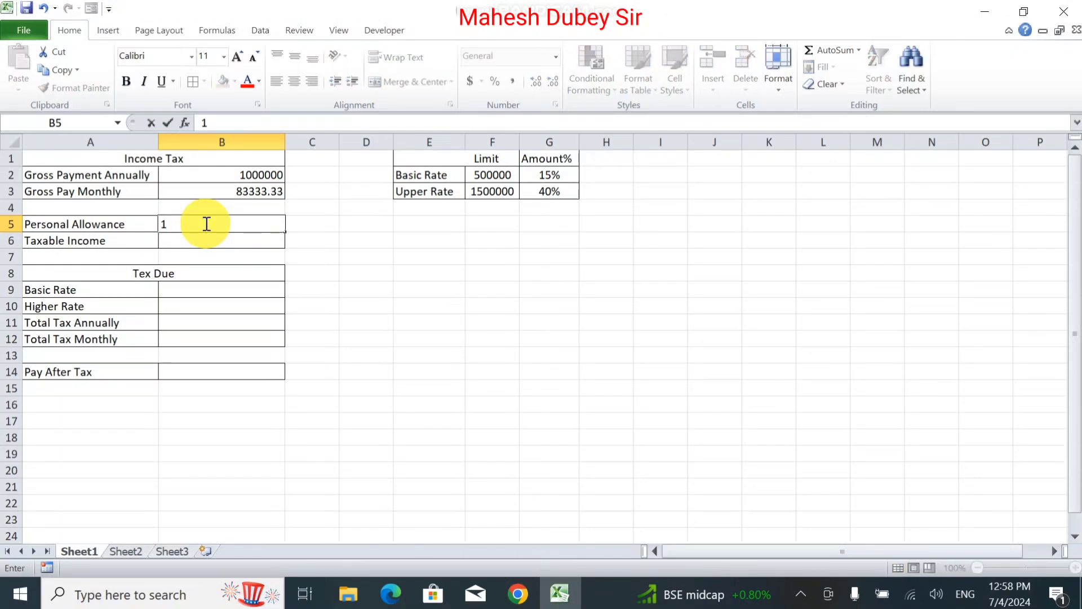
text(5000)
key(Return)
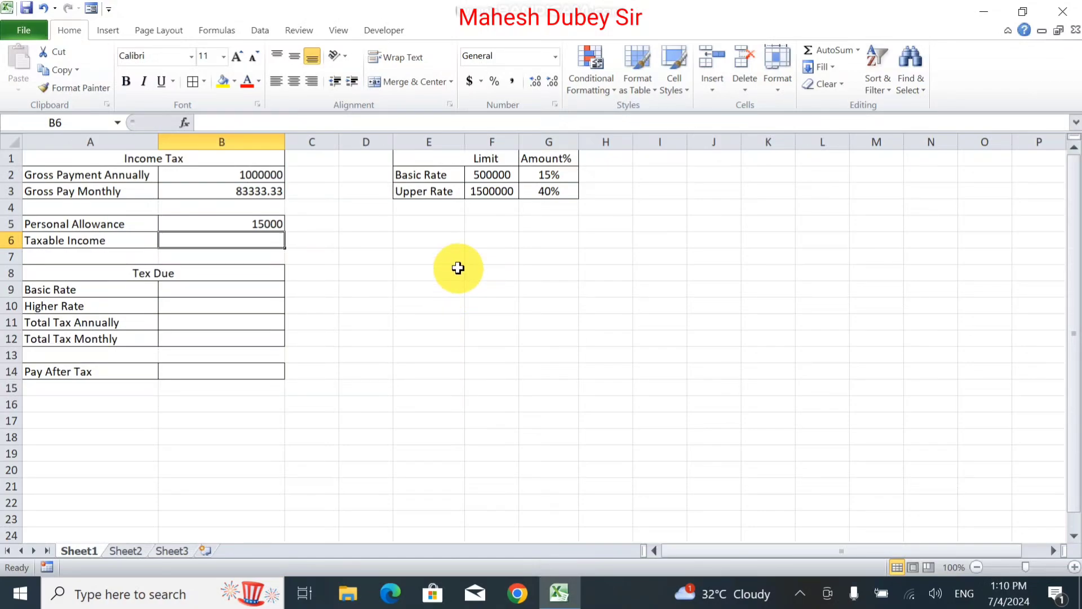
Calculate Taxable Income in B6 by subtracting the personal allowance from the annual gross pay with =B2-B5
text(=)
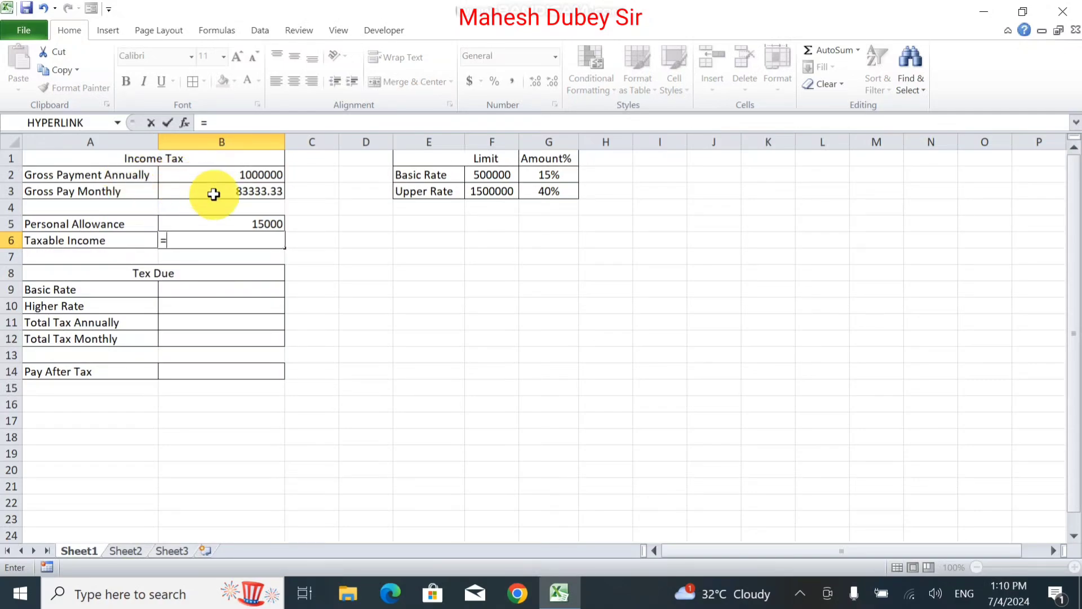
click(254, 170)
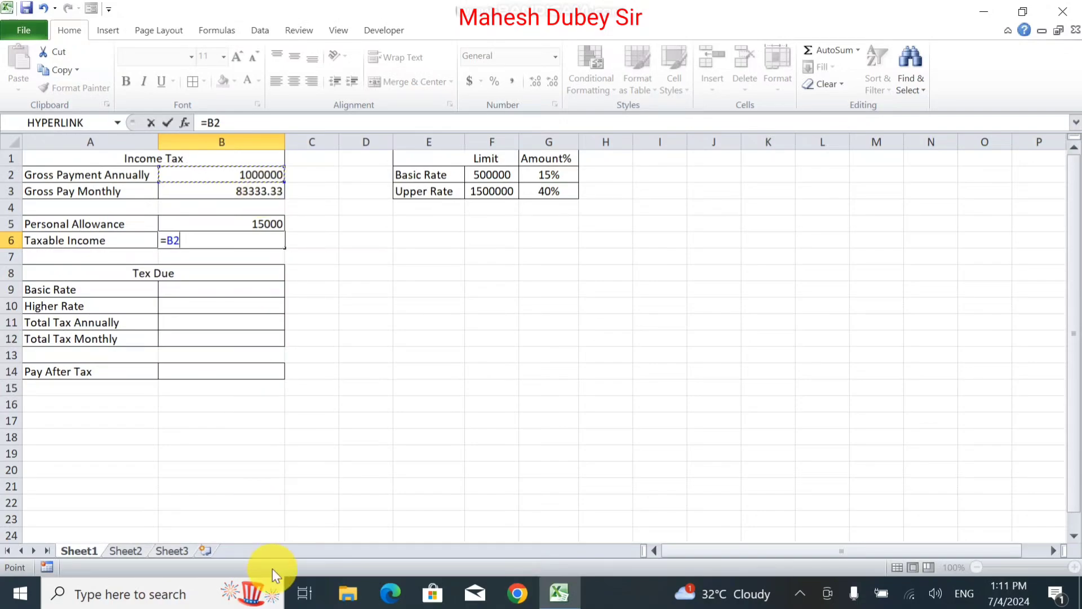
text(-)
click(248, 220)
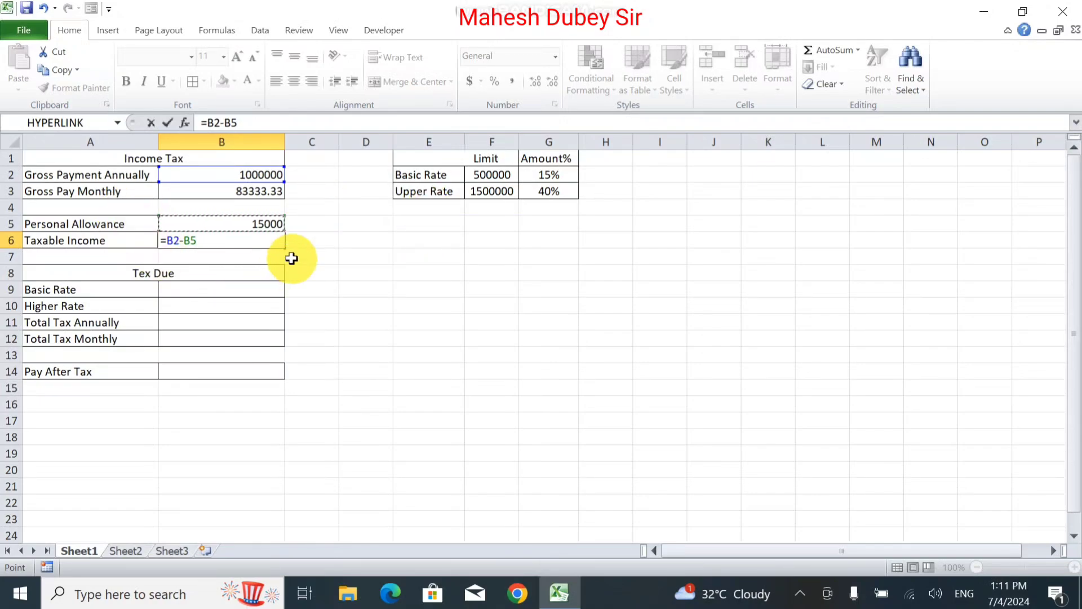
key(Return)
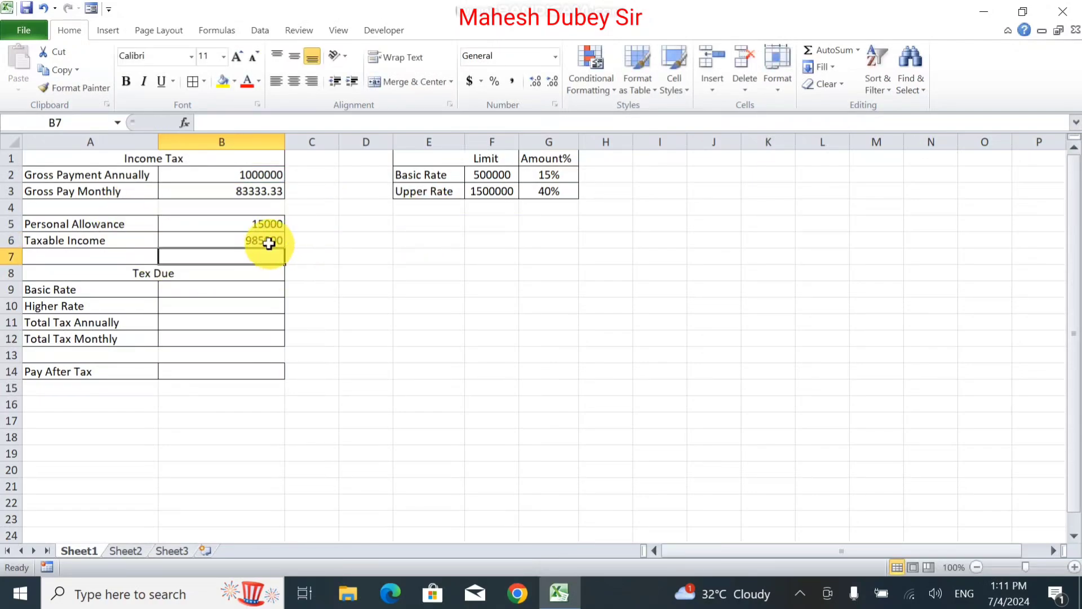
click(267, 242)
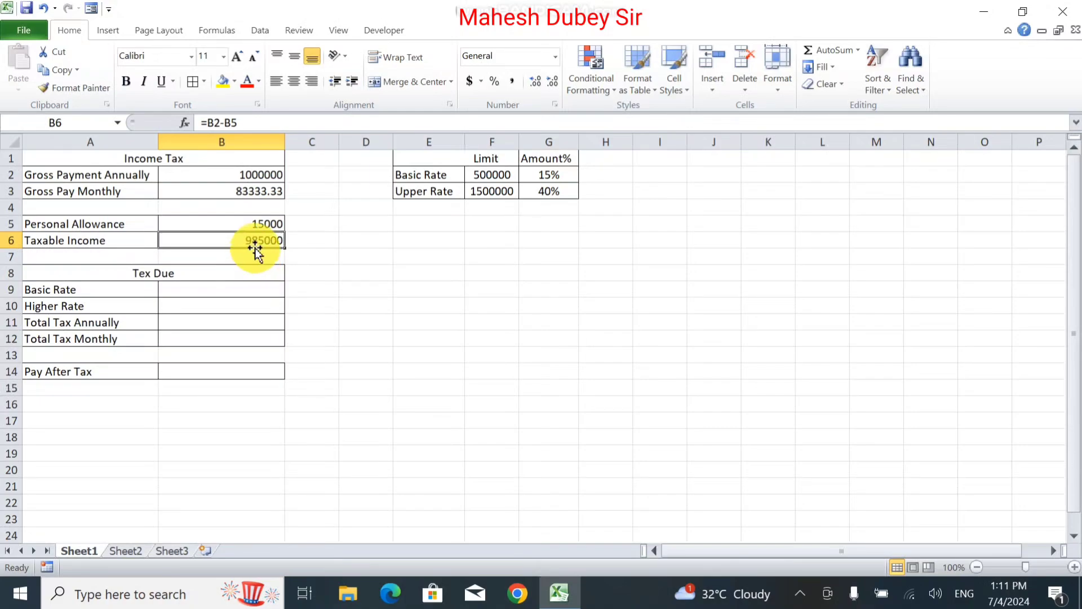
Calculate the Basic Rate tax due in B9 by multiplying the basic limit by its percentage with =F2*G2
click(248, 271)
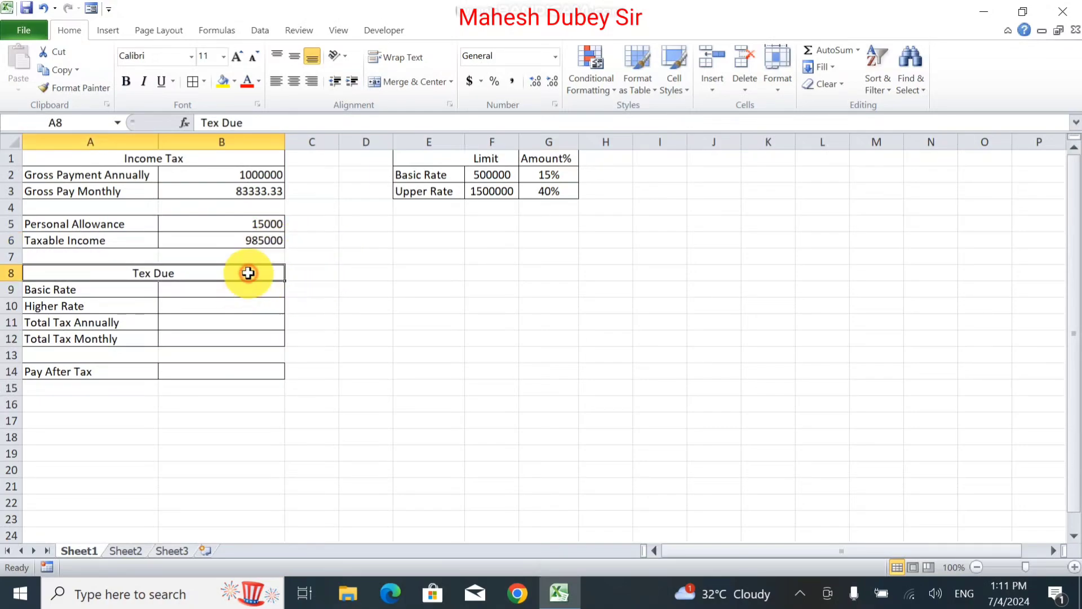
click(259, 292)
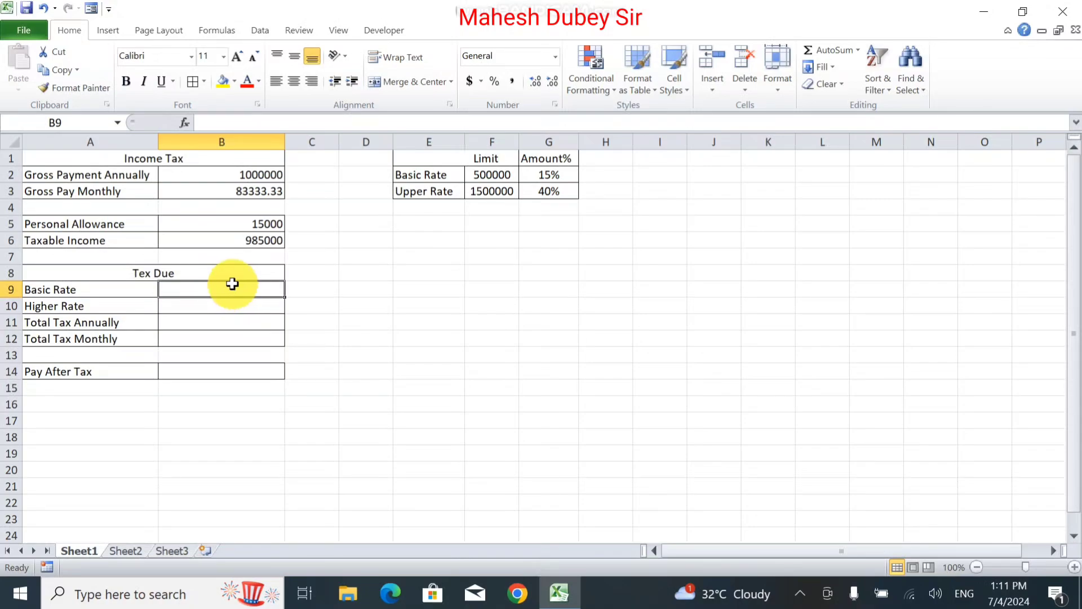
text(=)
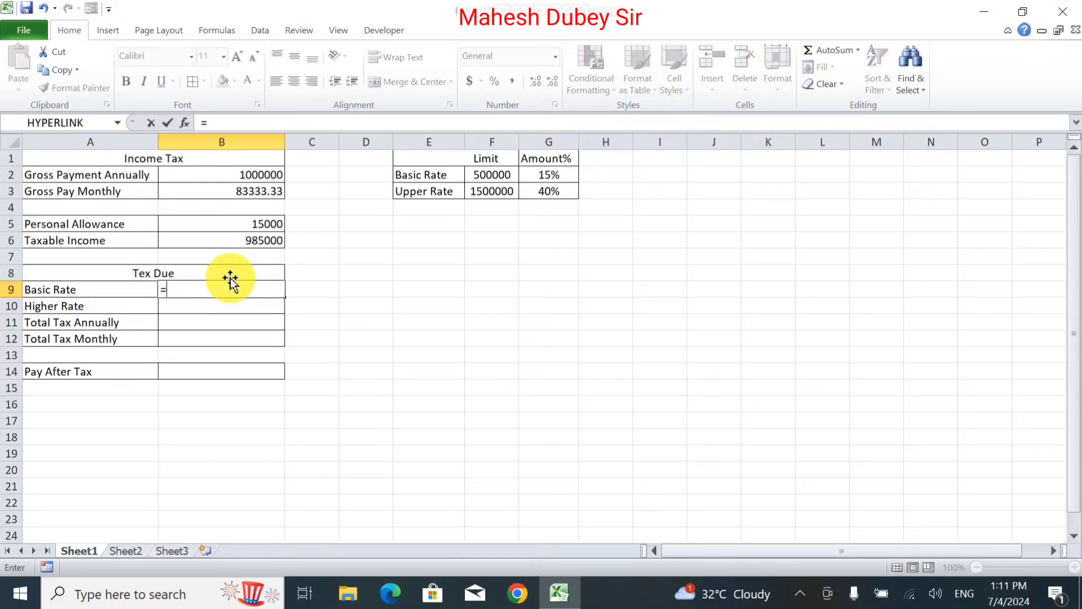
click(496, 176)
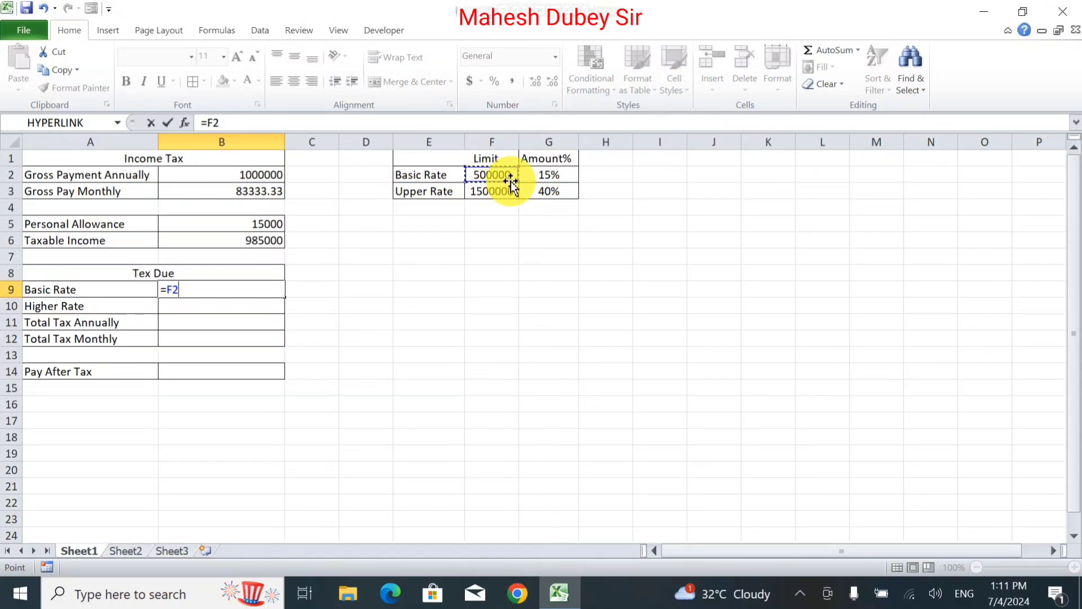
text(*)
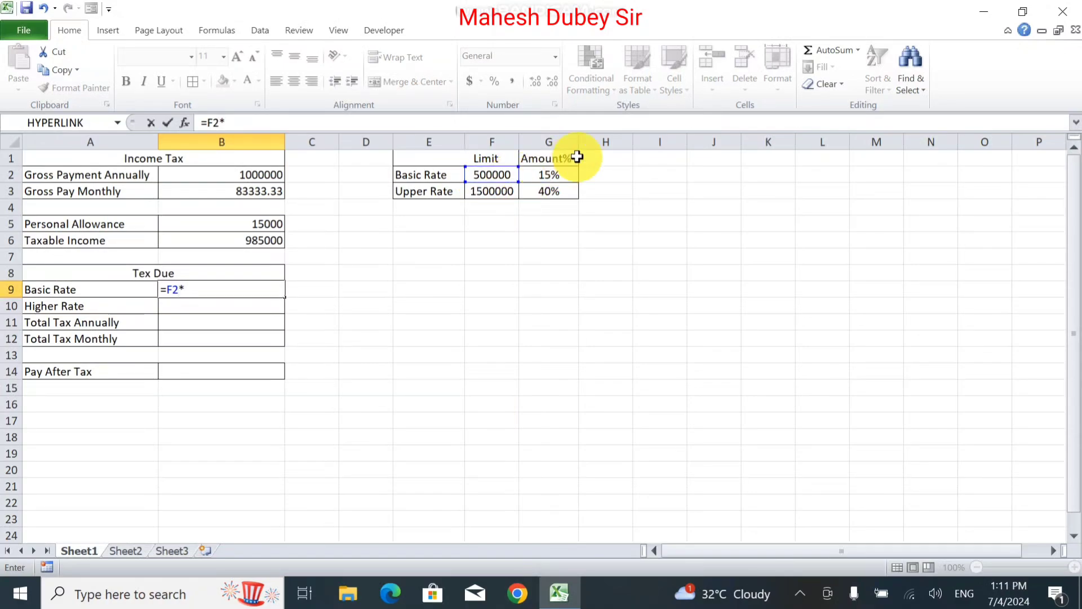
click(542, 176)
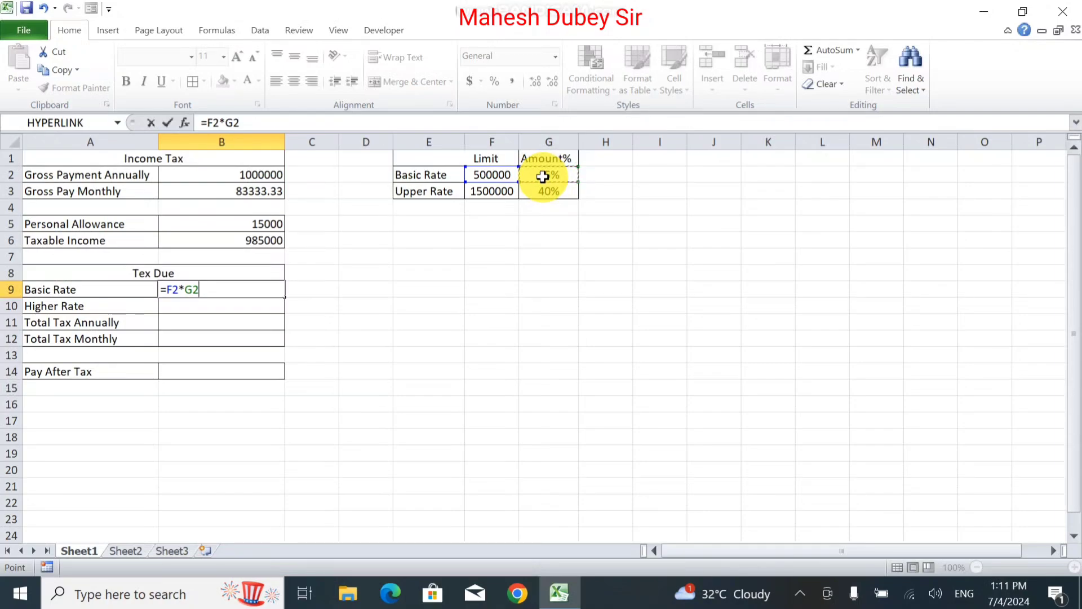
key(Return)
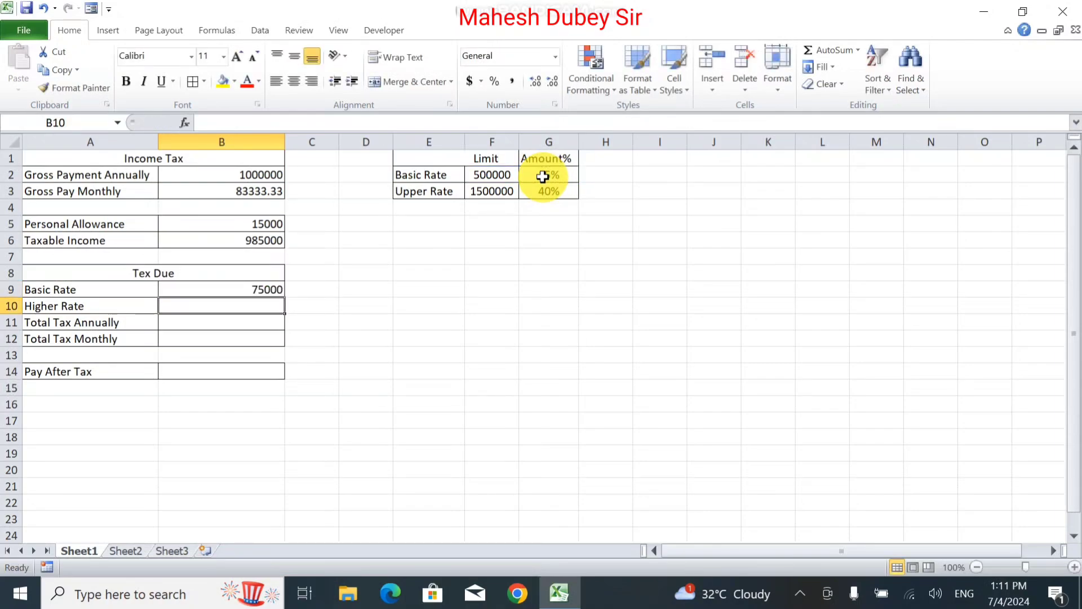
click(542, 177)
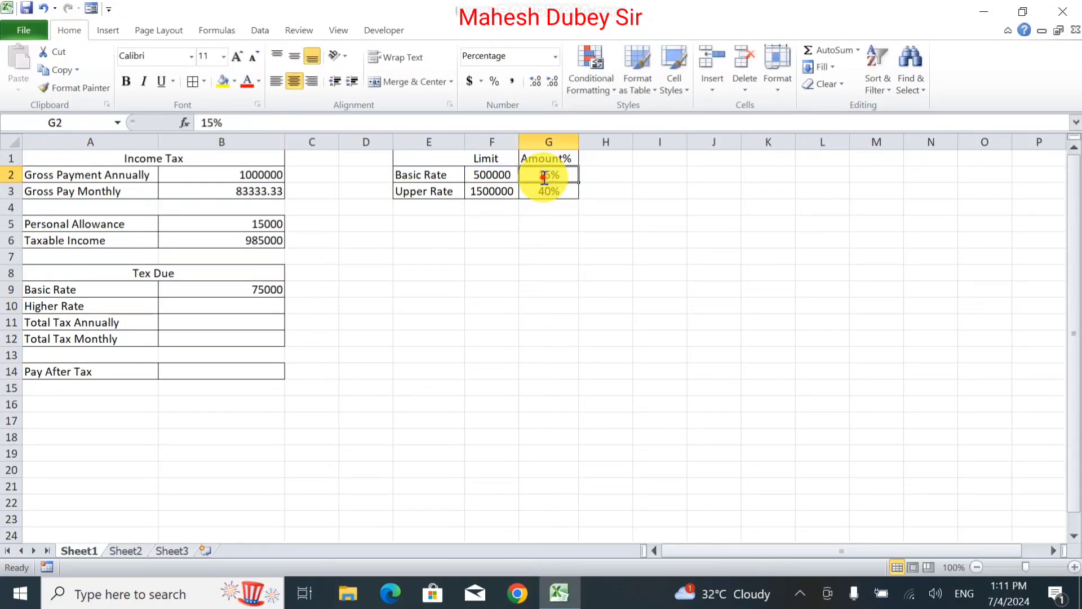
Set the Basic Rate percentage in G2 to 20% and check the Basic Rate tax due formula in B9
text(1)
key(BackSpace)
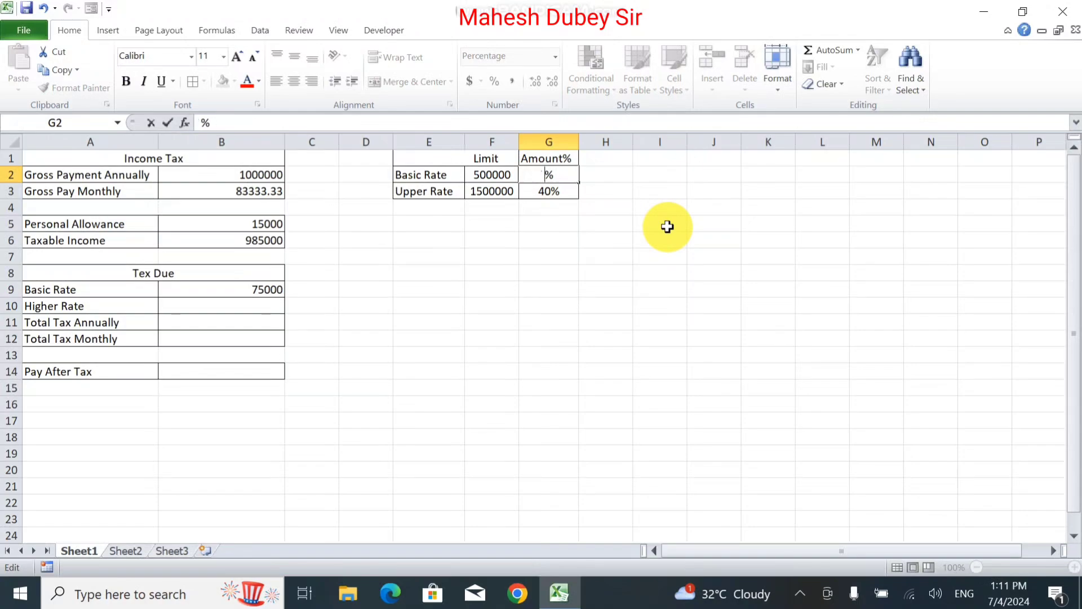
text(20)
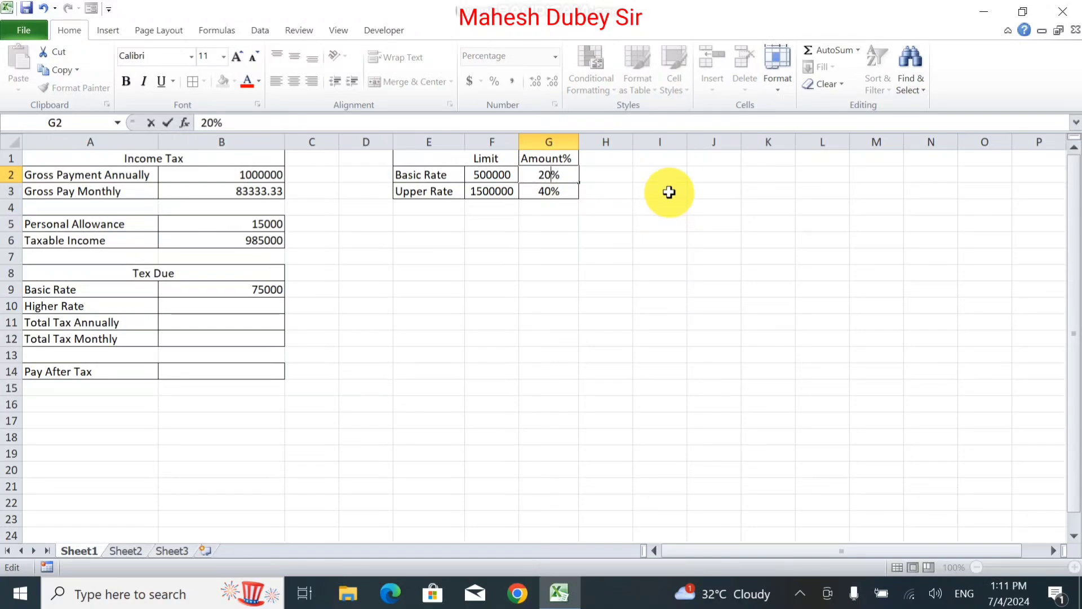
key(Return)
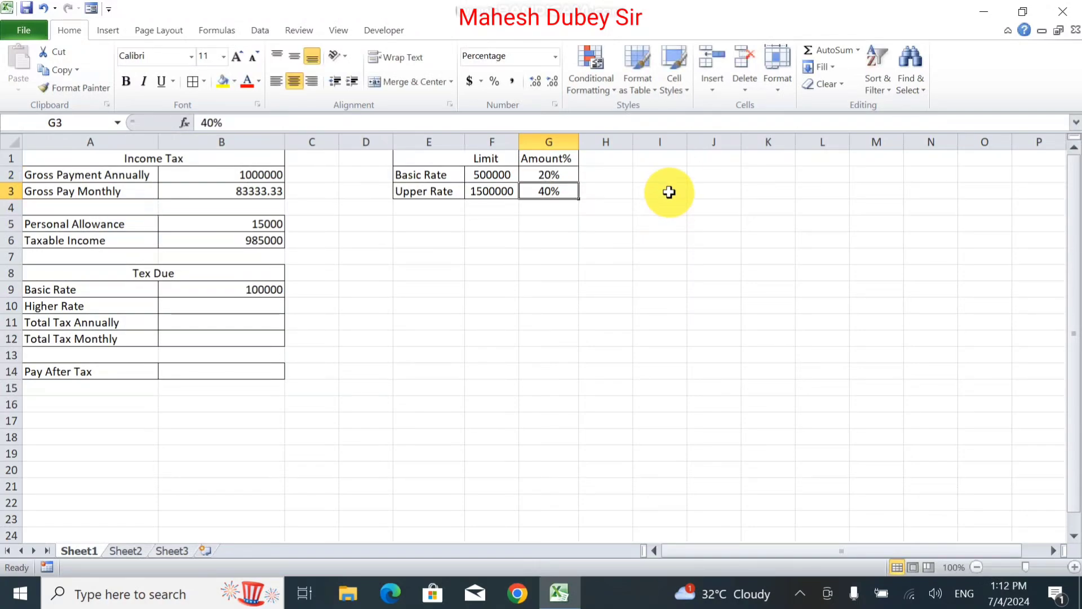
key(Up)
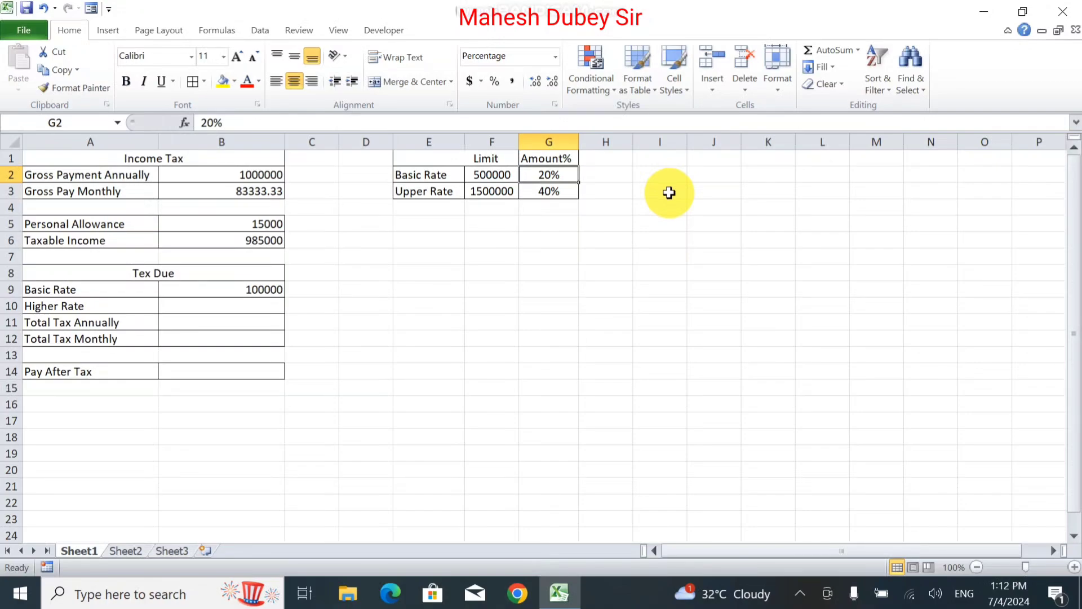
click(230, 289)
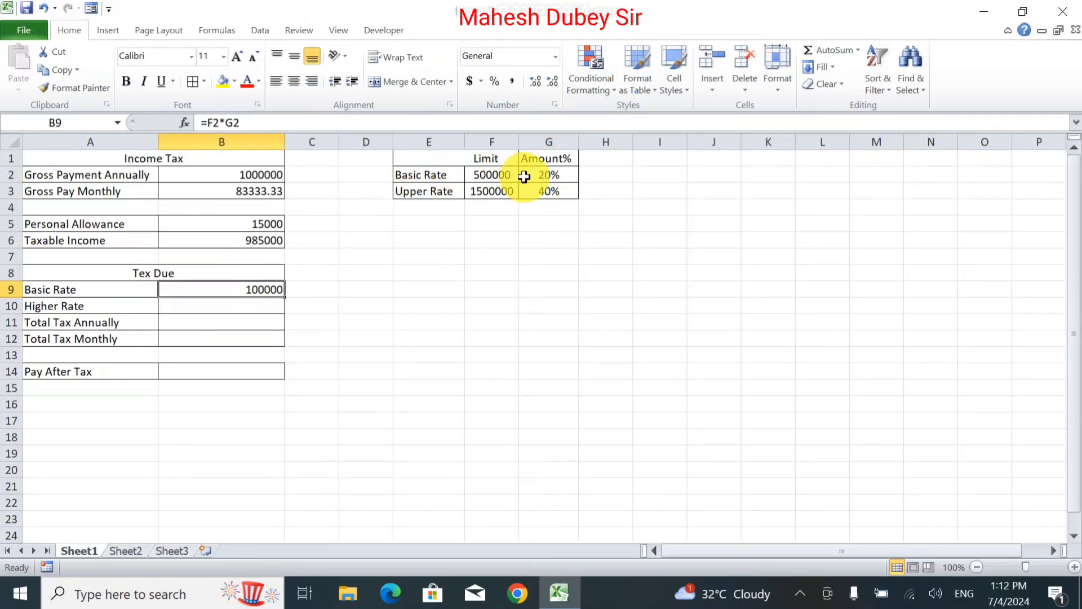
click(543, 159)
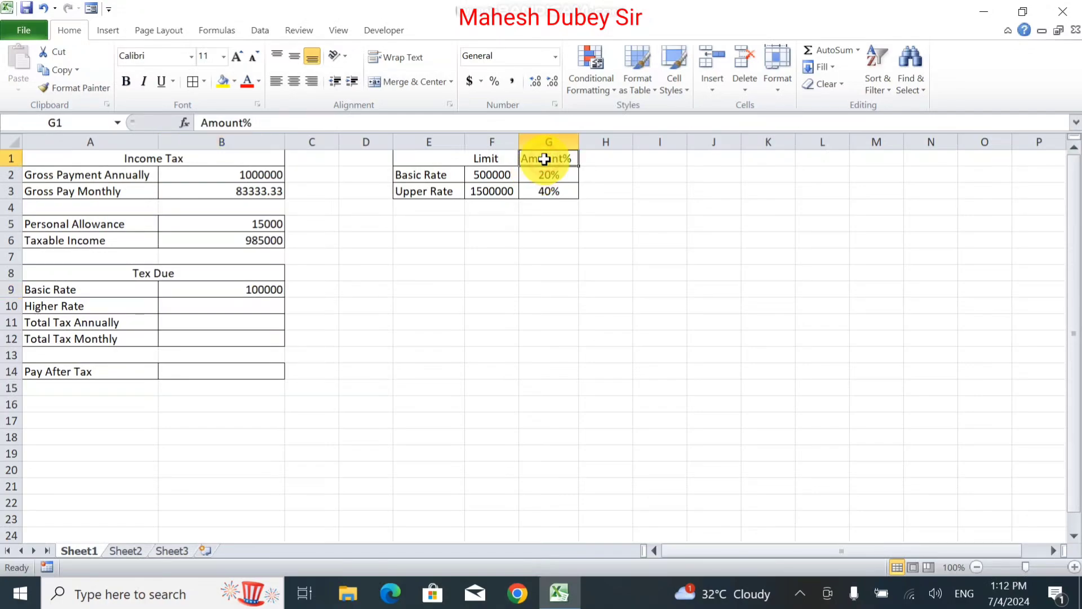
click(237, 289)
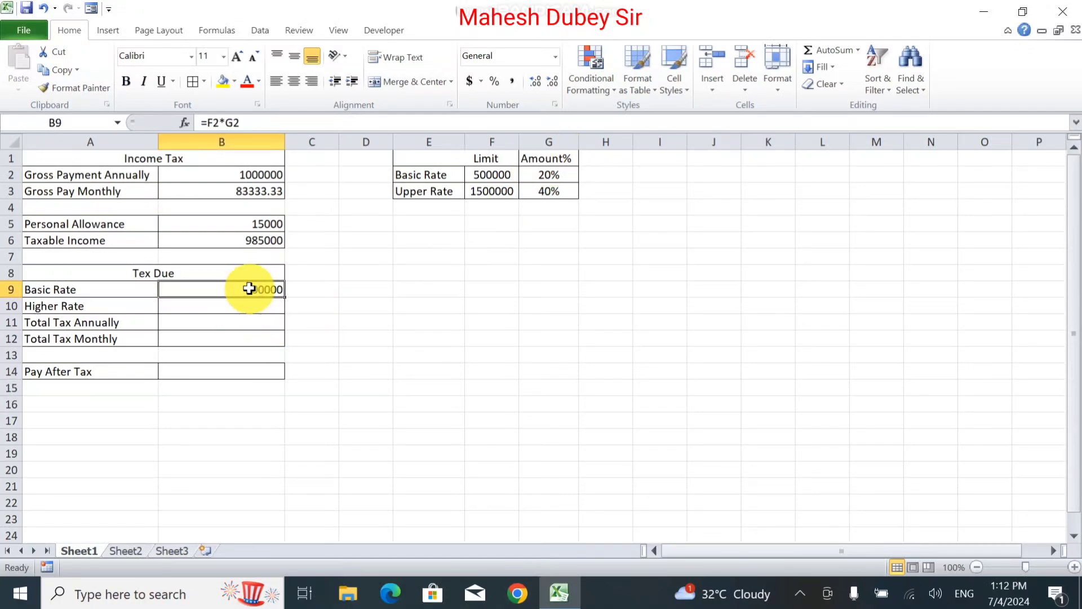
Subtract the basic rate limit from the taxable income in the Higher Rate cell B10 with =(B6-F2)
click(237, 307)
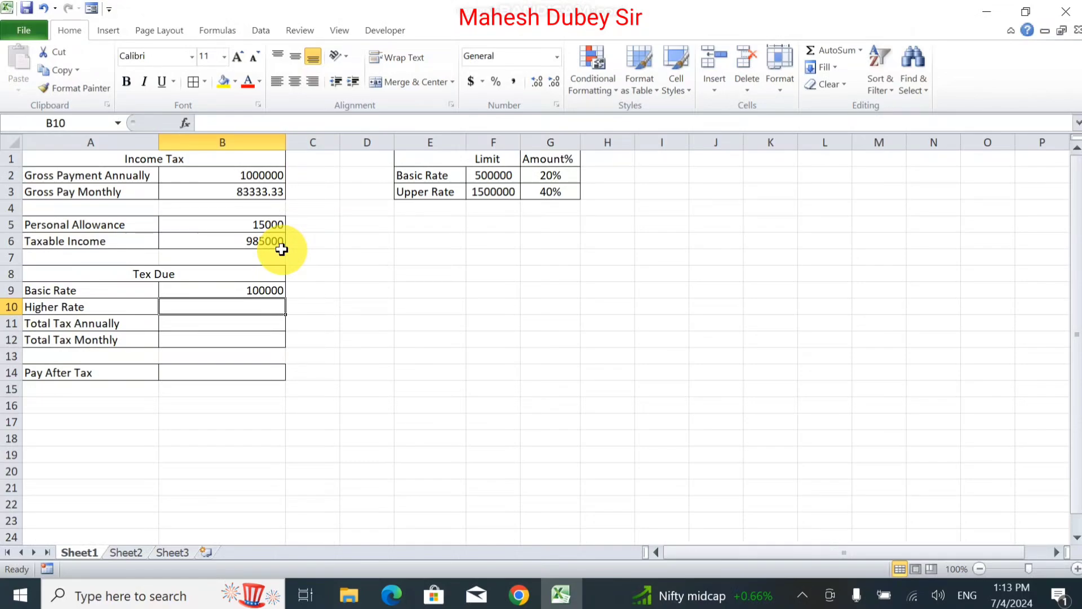
text(=)
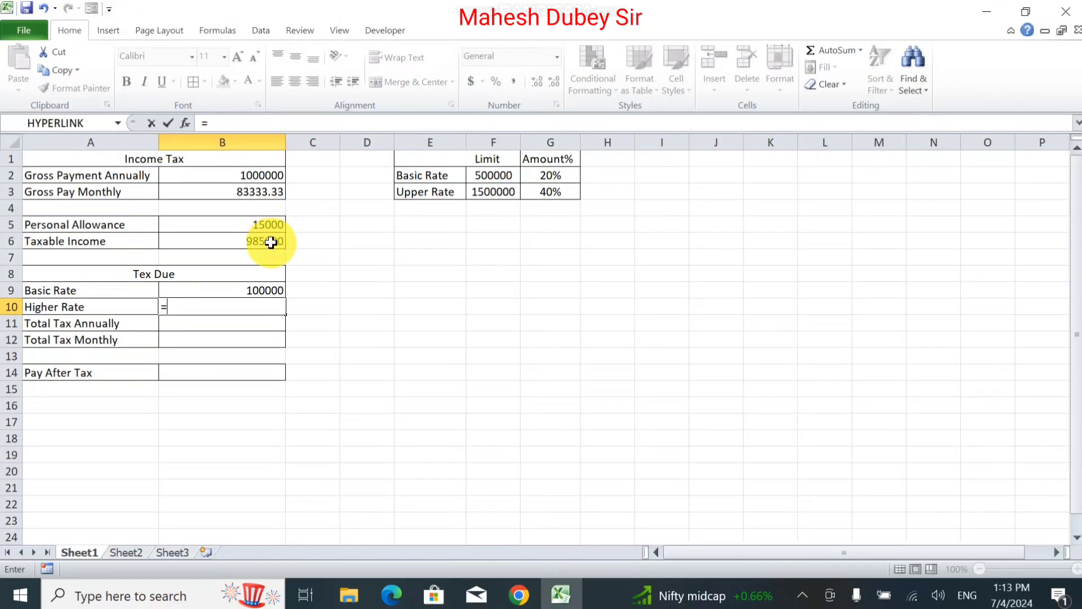
text(()
click(271, 242)
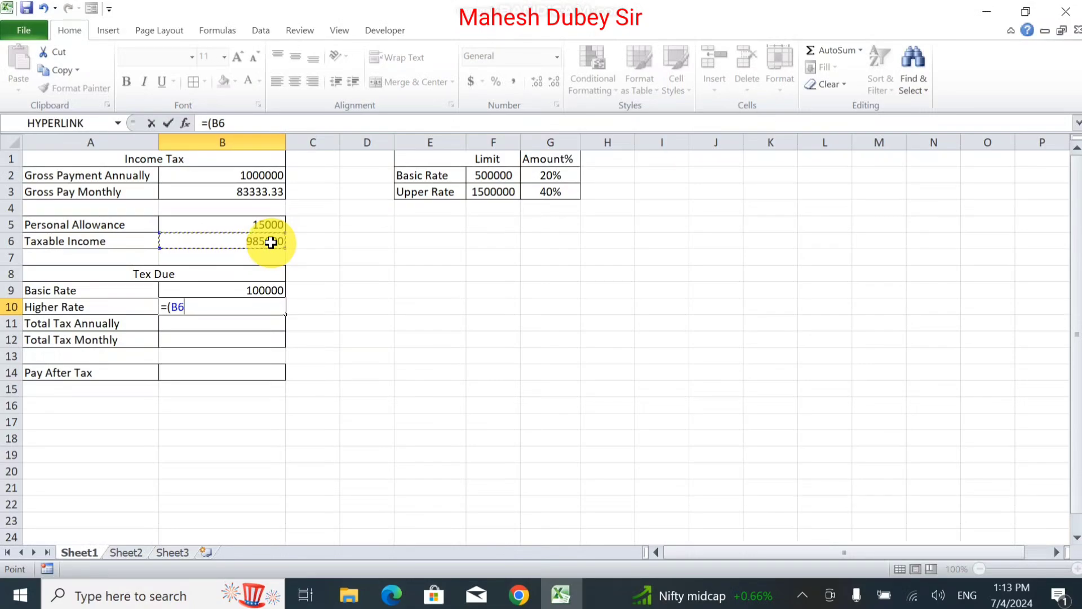
text(-)
click(507, 176)
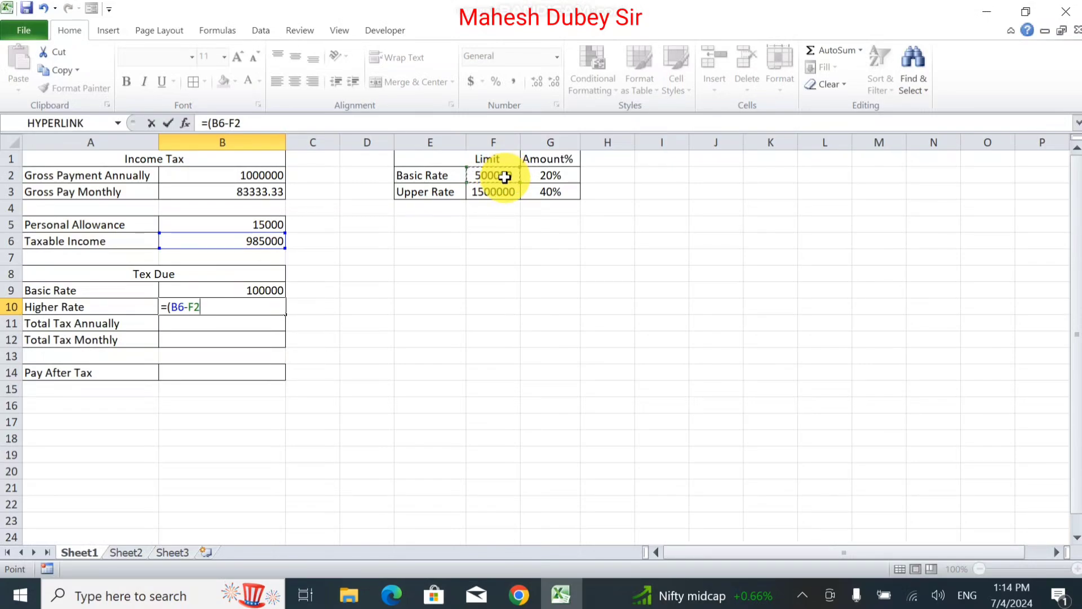
text())
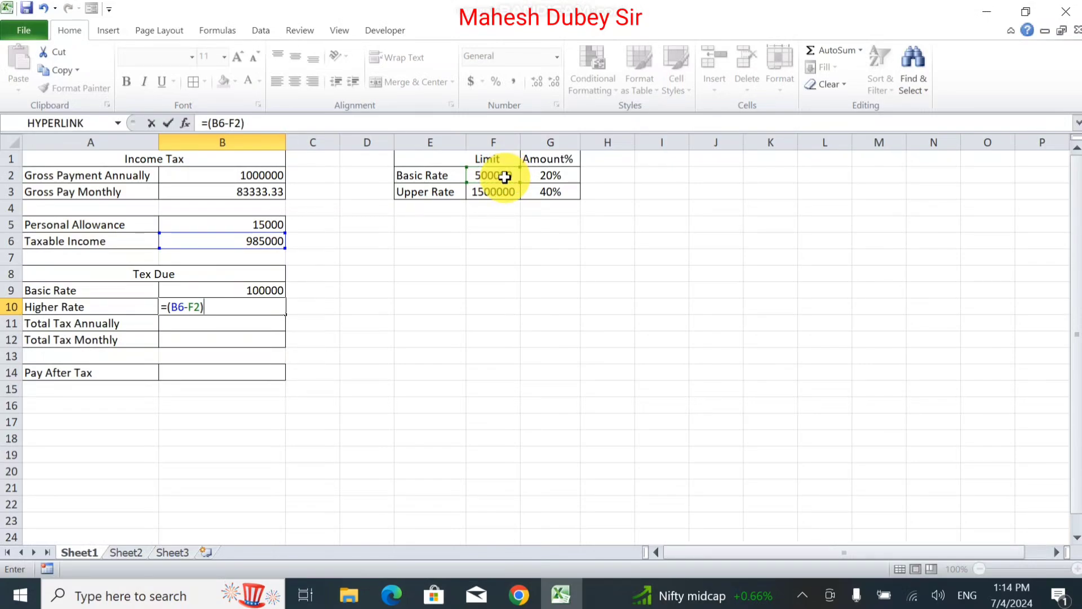
click(555, 195)
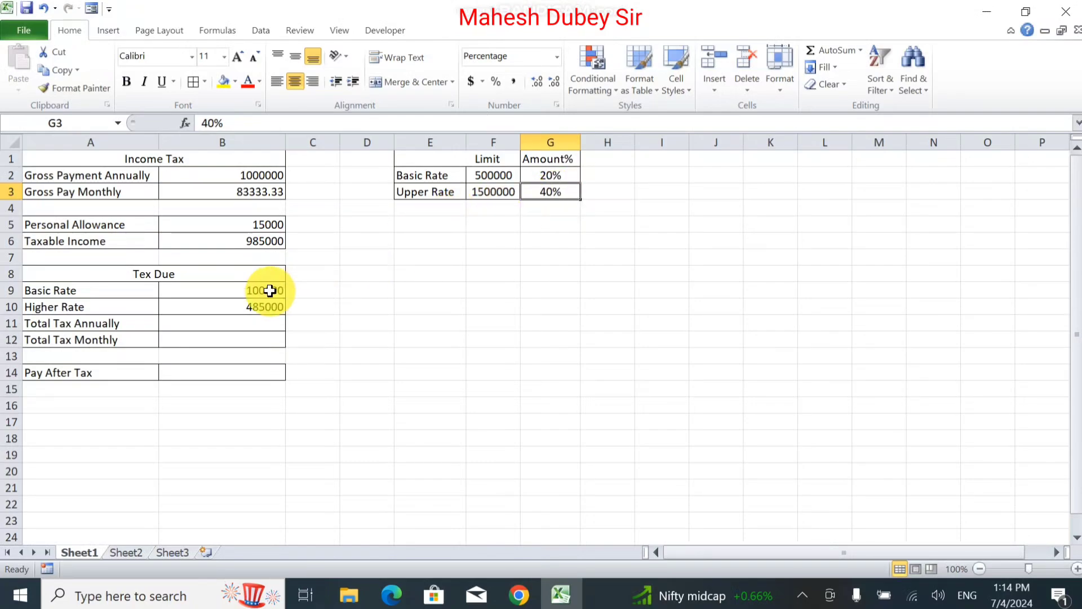
Extend the Higher Rate formula in B10 to multiply by the upper rate percentage, making it =(B6-F2)*G3
double_click(268, 308)
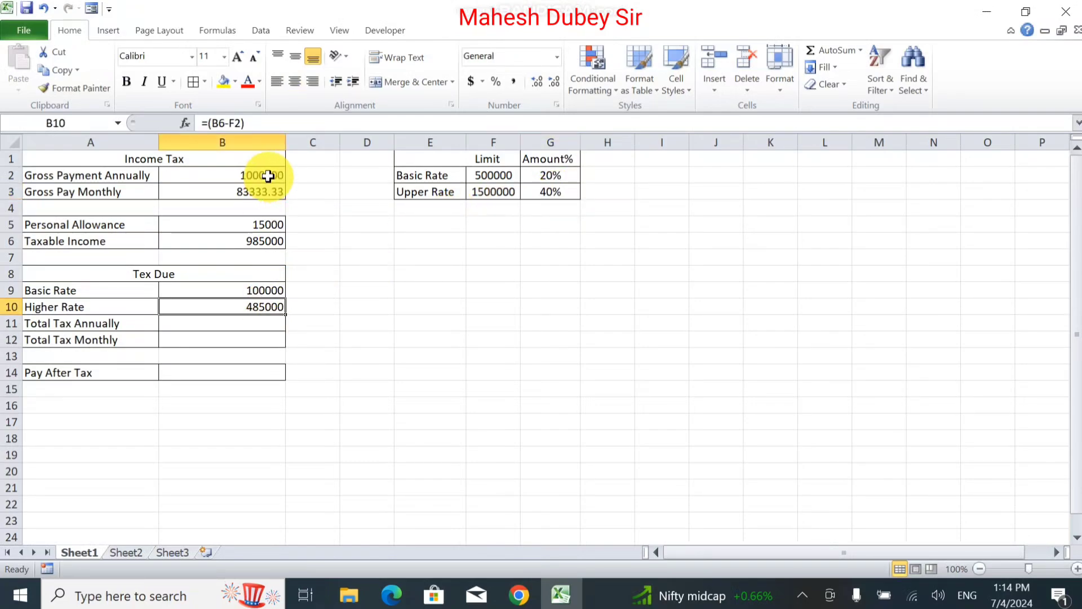
click(257, 126)
text(*)
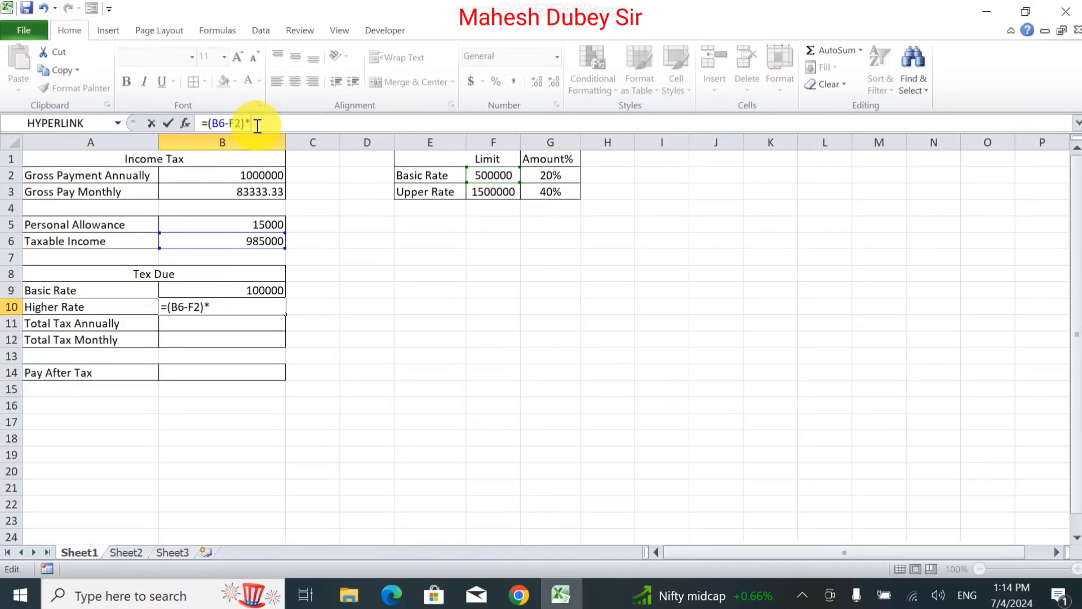
click(543, 193)
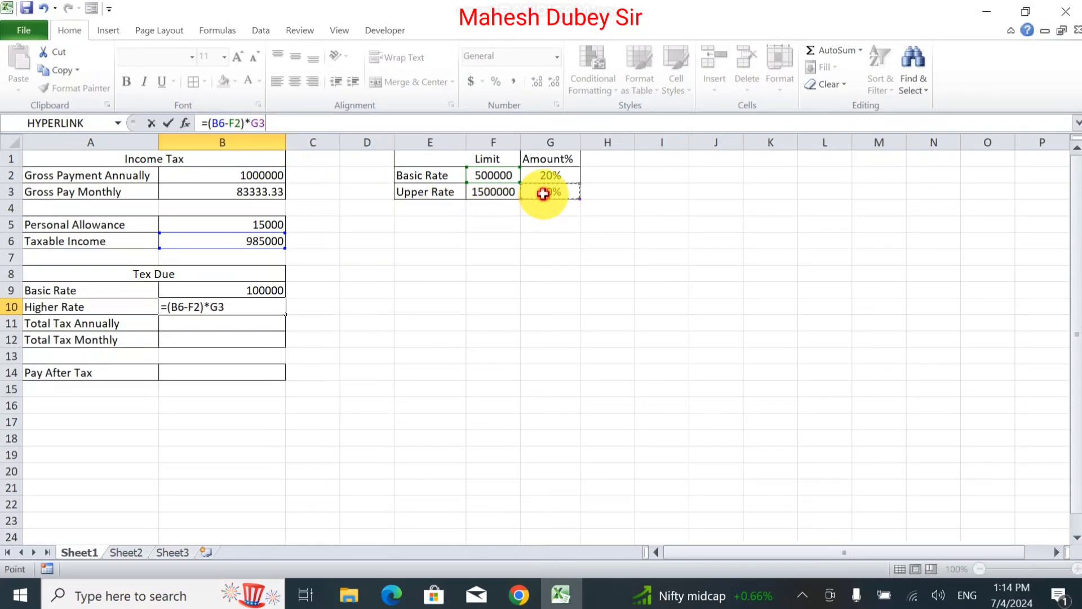
key(Return)
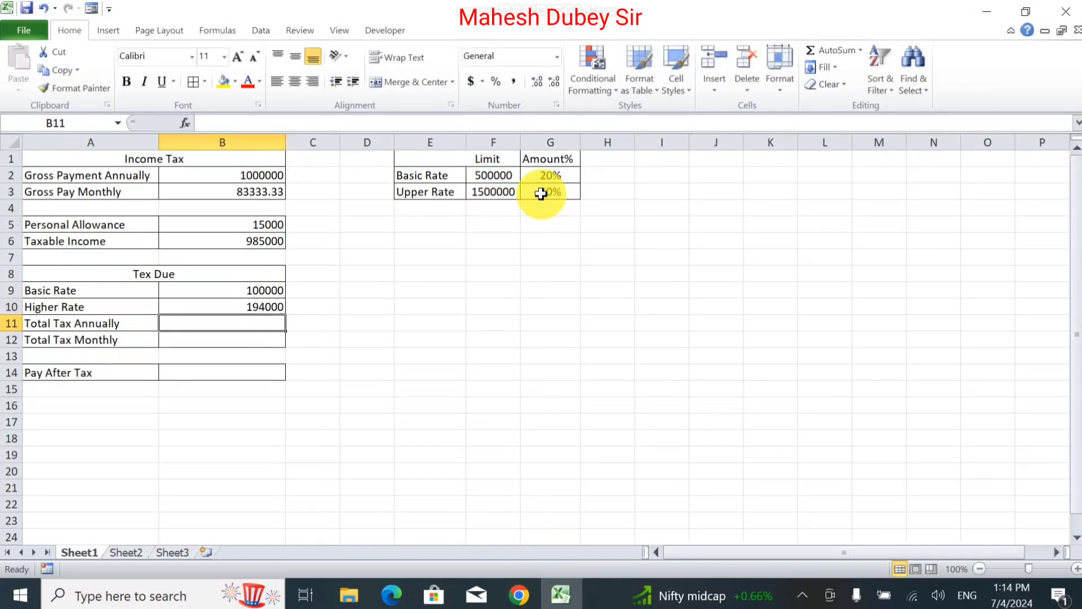
click(263, 307)
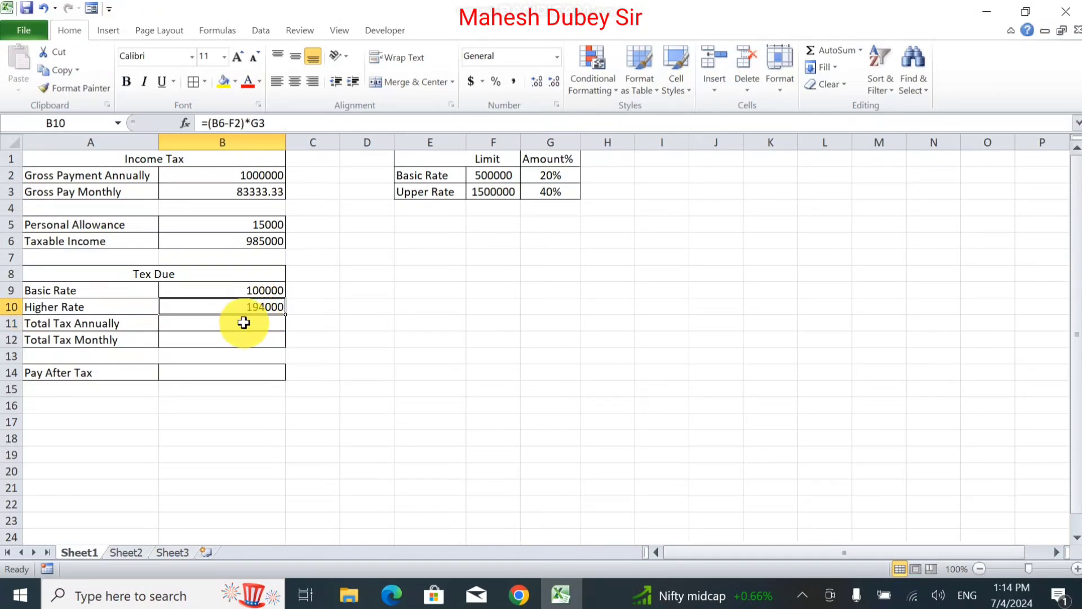
Calculate Total Tax Annually in B11 by adding the basic and higher rate tax with =B9+B10
click(251, 325)
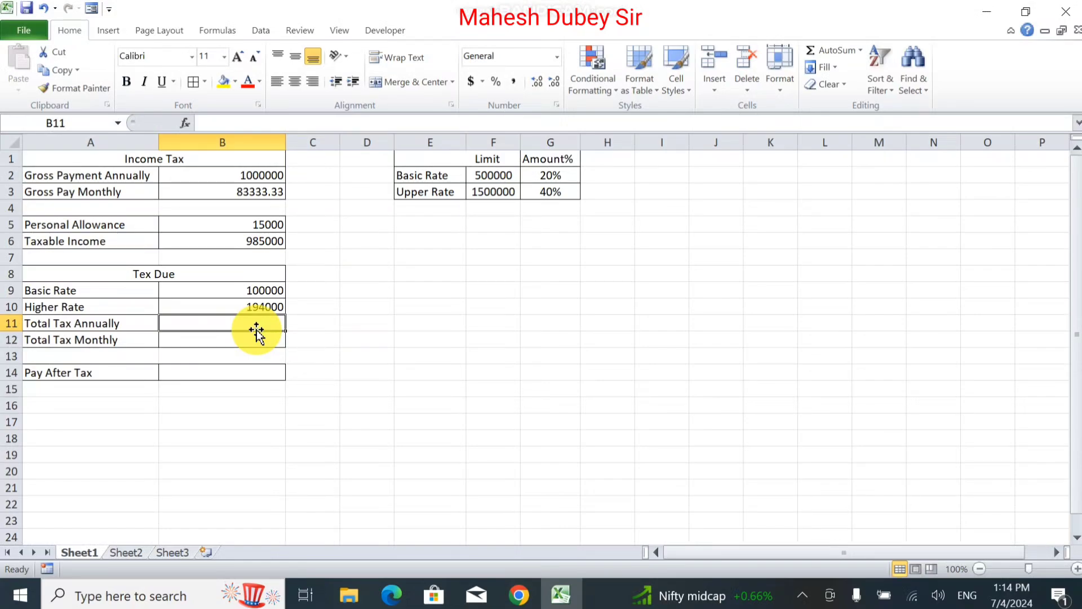
text(=)
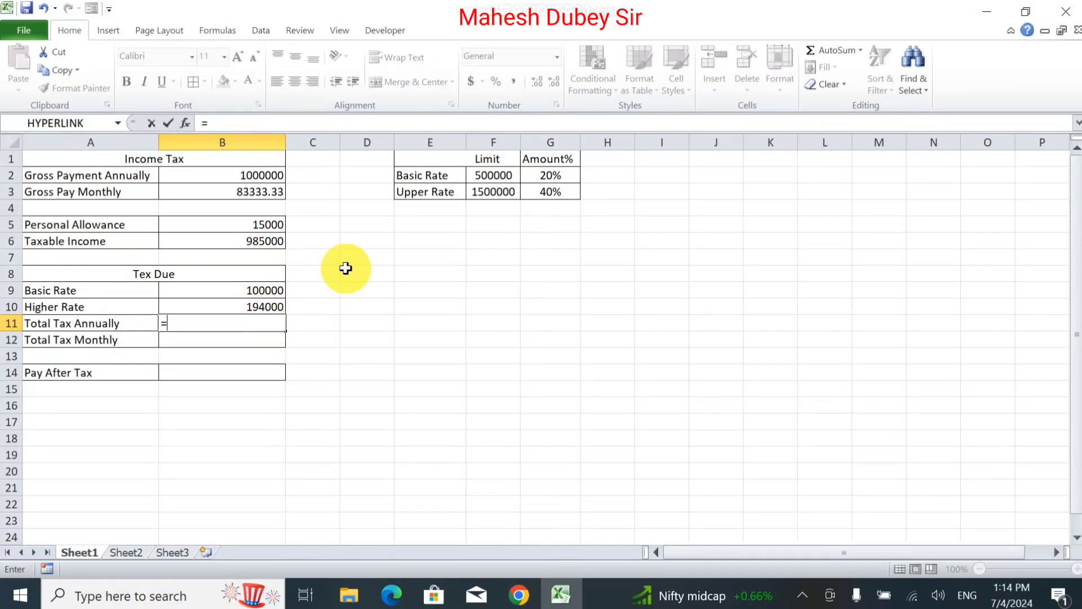
text(=)
key(BackSpace)
click(279, 290)
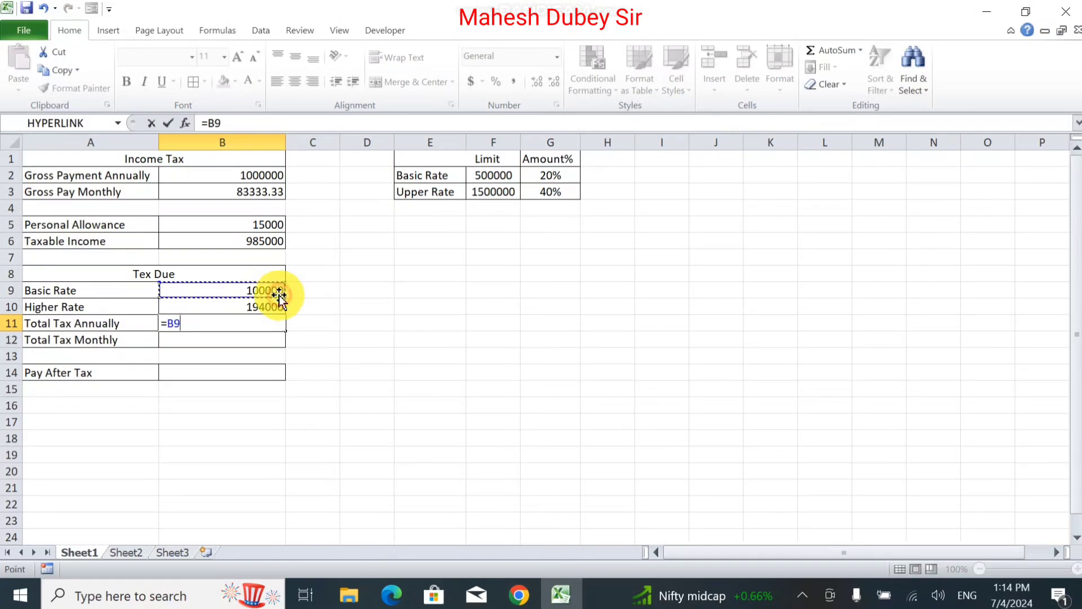
text(+)
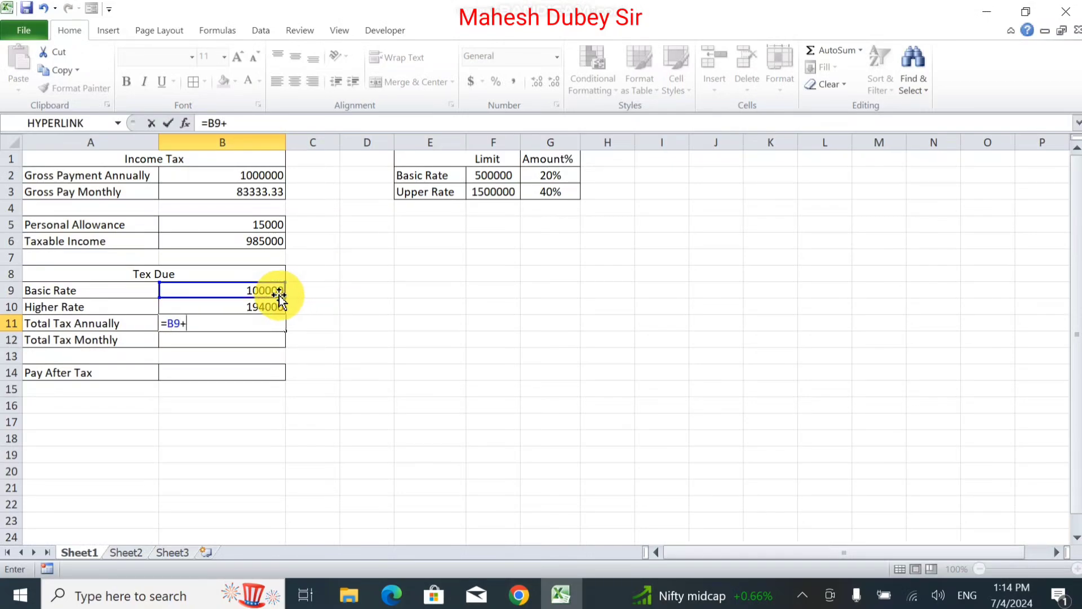
click(272, 308)
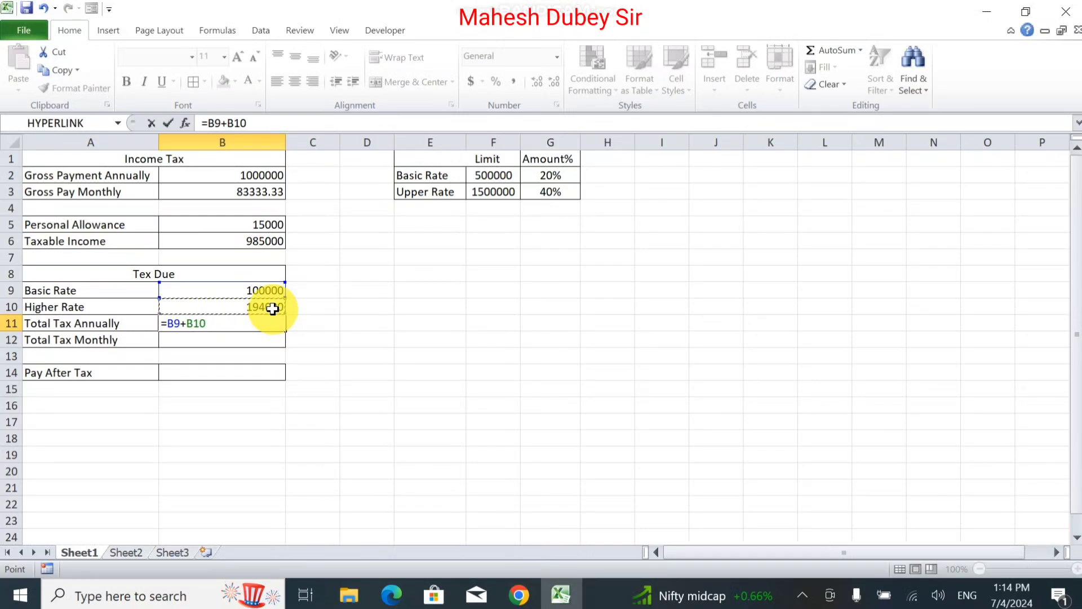
key(Return)
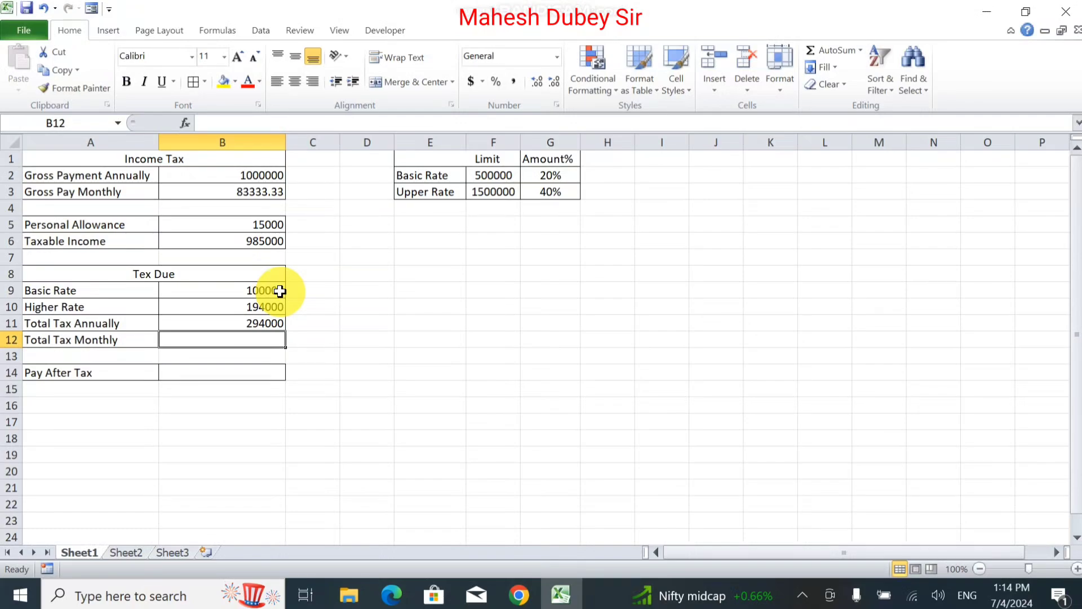
Replace the Total Tax Annually formula in B11 with an AutoSum of both tax amounts, =SUM(B9:B10)
key(Up)
key(Delete)
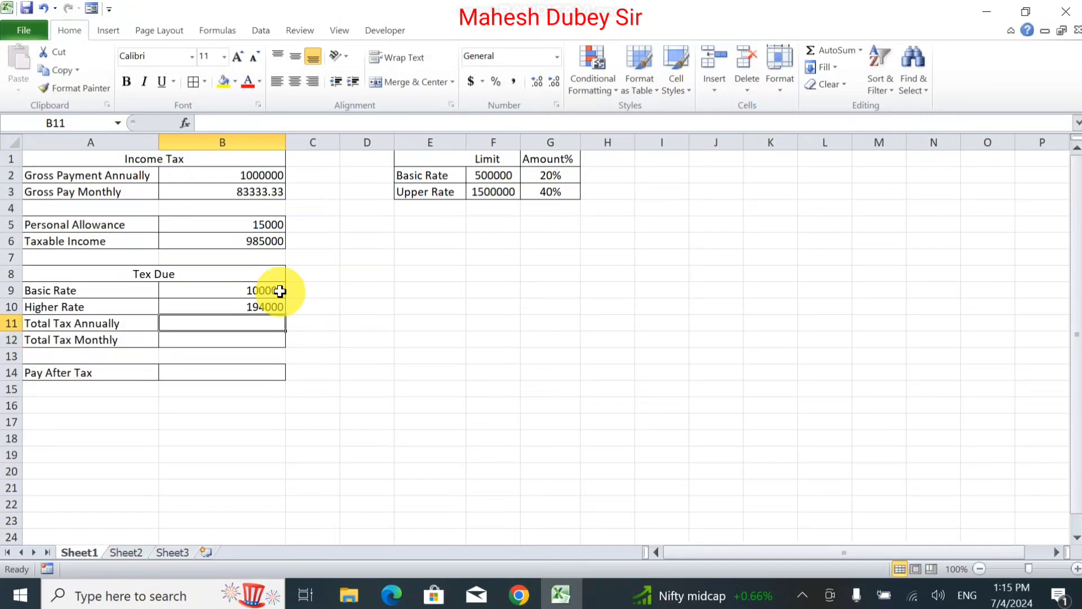
key(alt+equal)
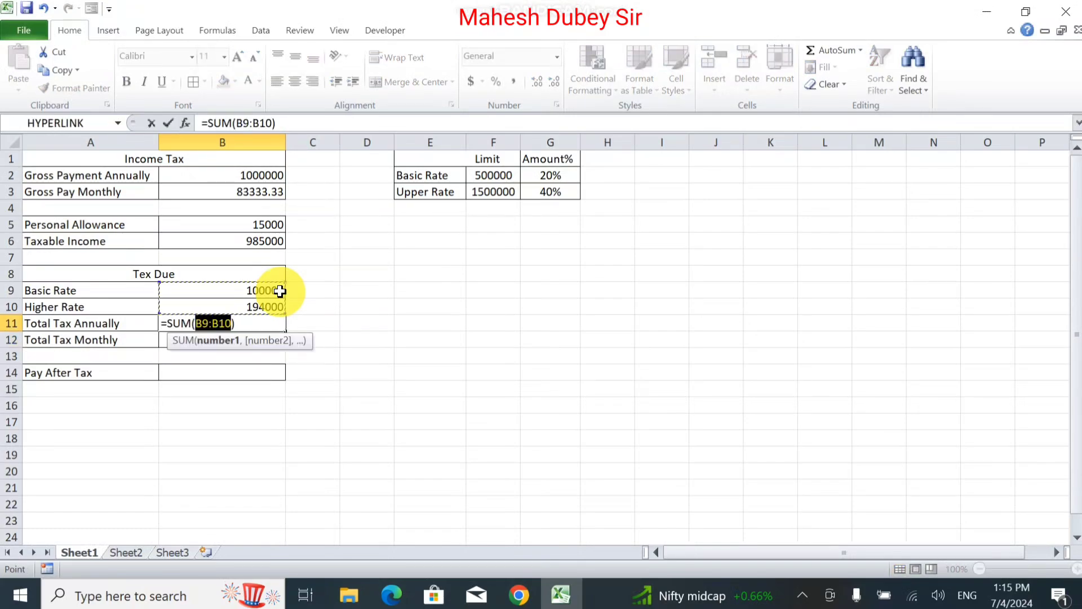
key(Return)
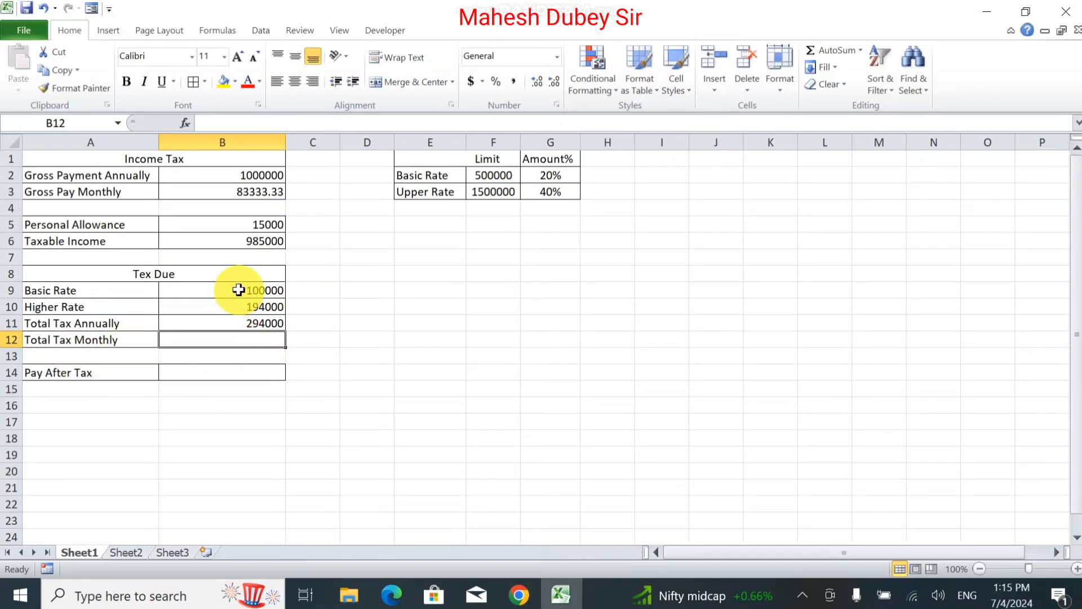
Calculate Total Tax Monthly in B12 by dividing the annual total tax by 12 with =B11/12
text(=)
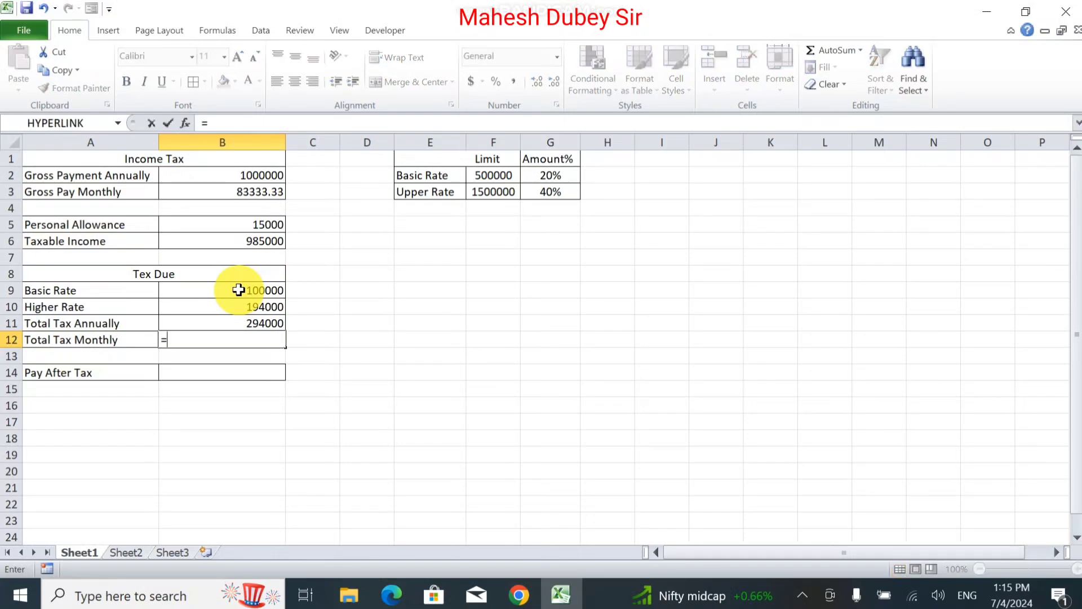
click(279, 319)
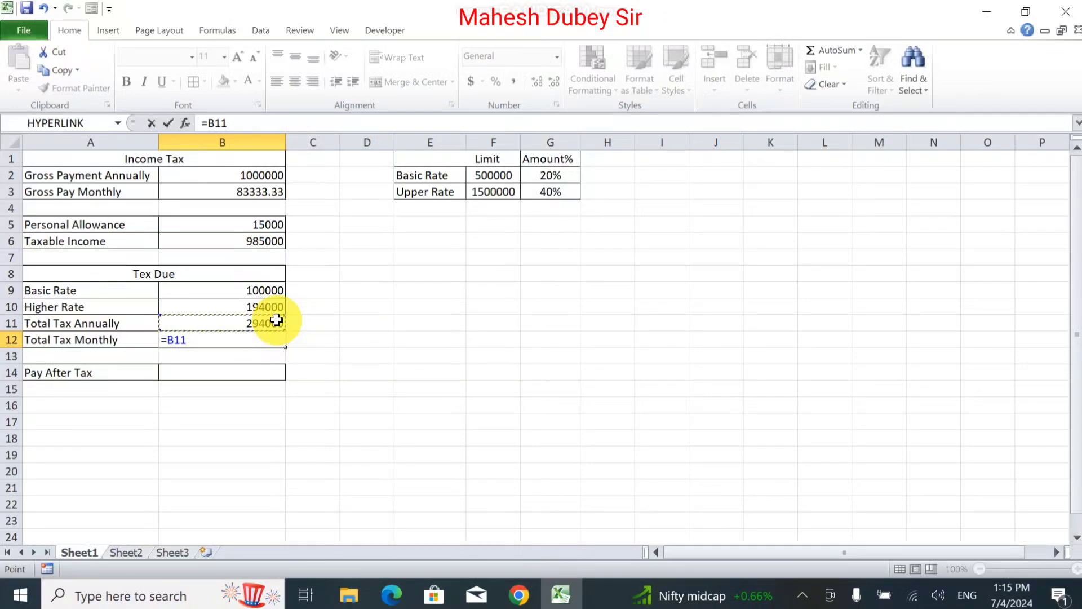
text(/12)
key(Return)
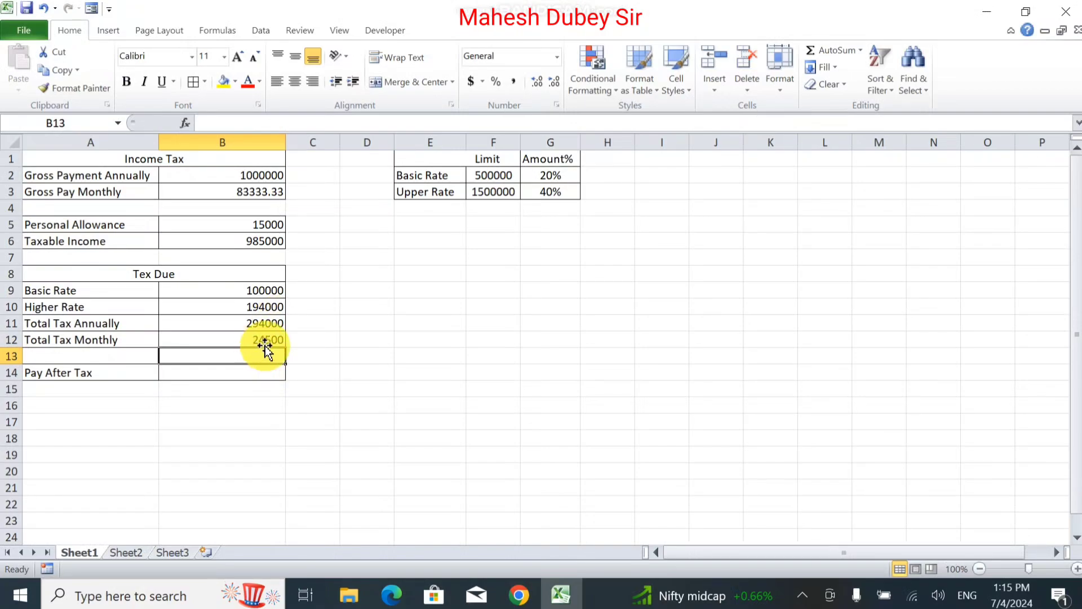
Calculate Pay After Tax in B14 by subtracting the monthly total tax from the monthly gross pay with =B3-B12
click(187, 377)
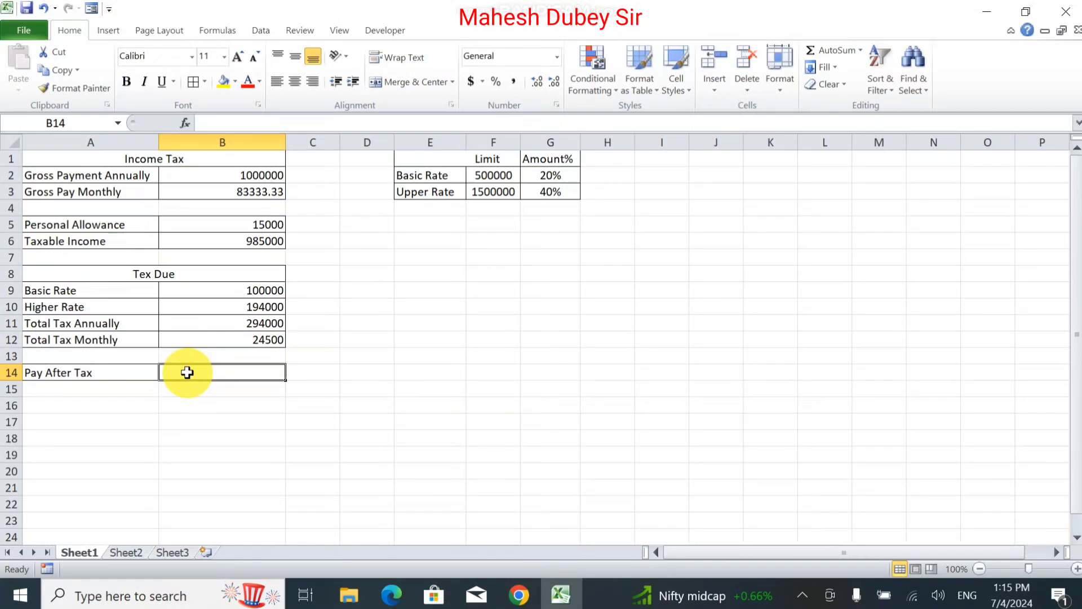
text(=)
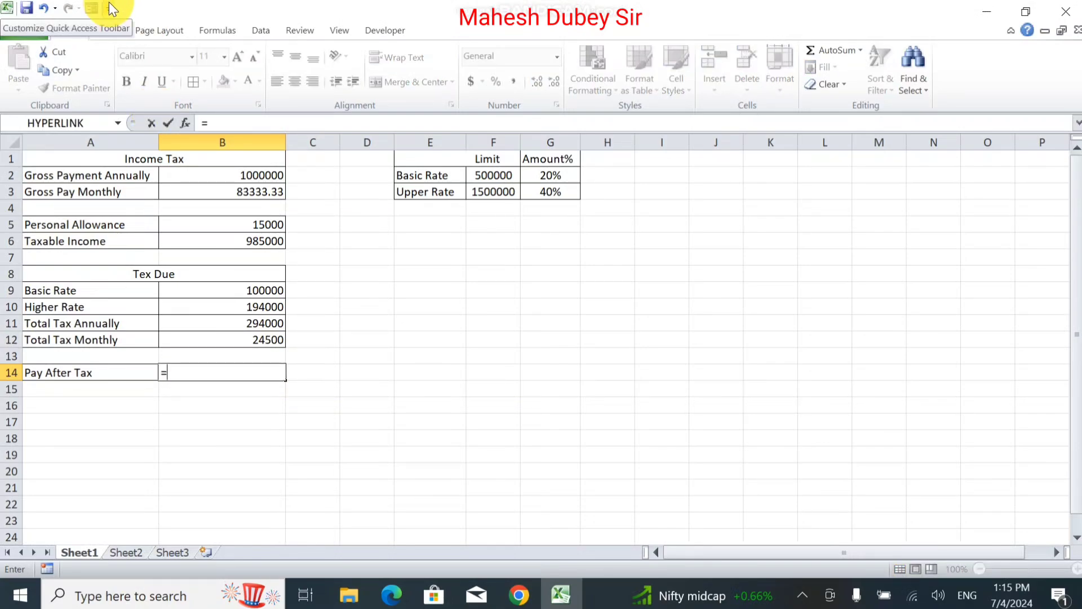
click(218, 196)
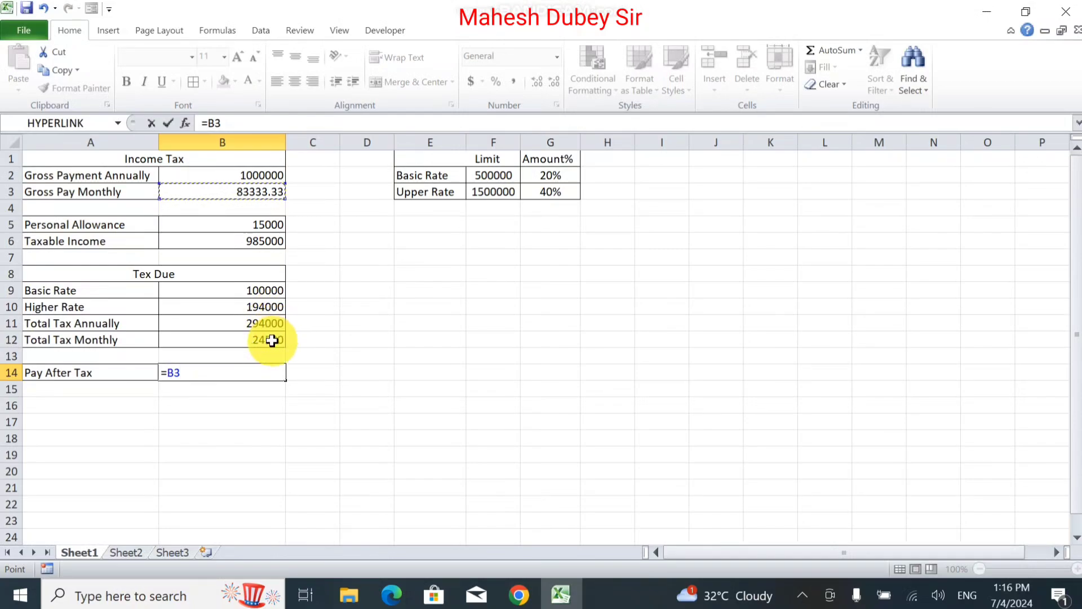
click(263, 338)
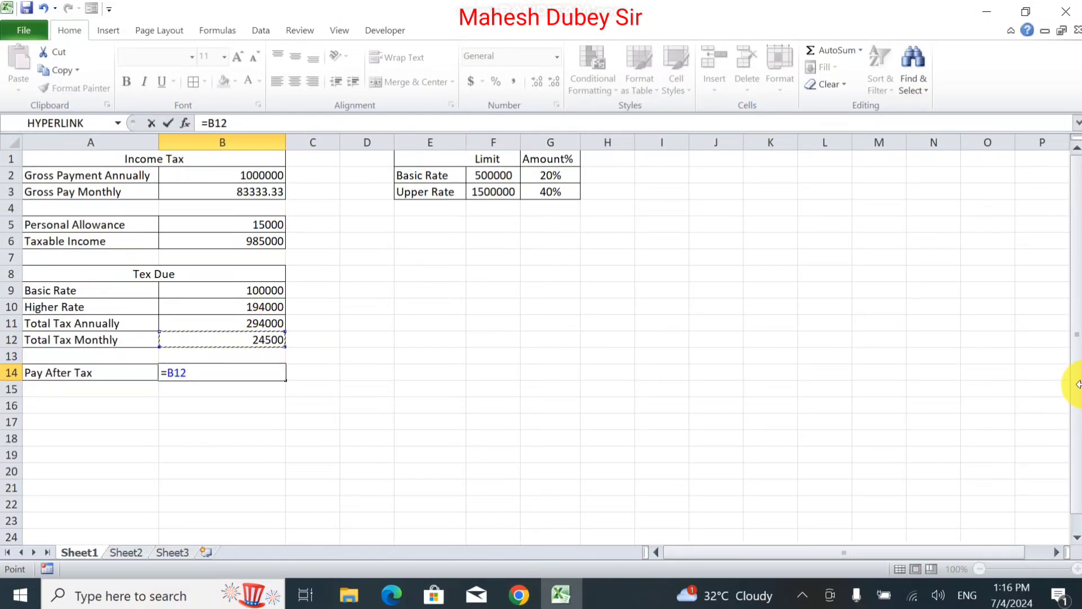
key(BackSpace)
key(BackSpace)
key(BackSpace)
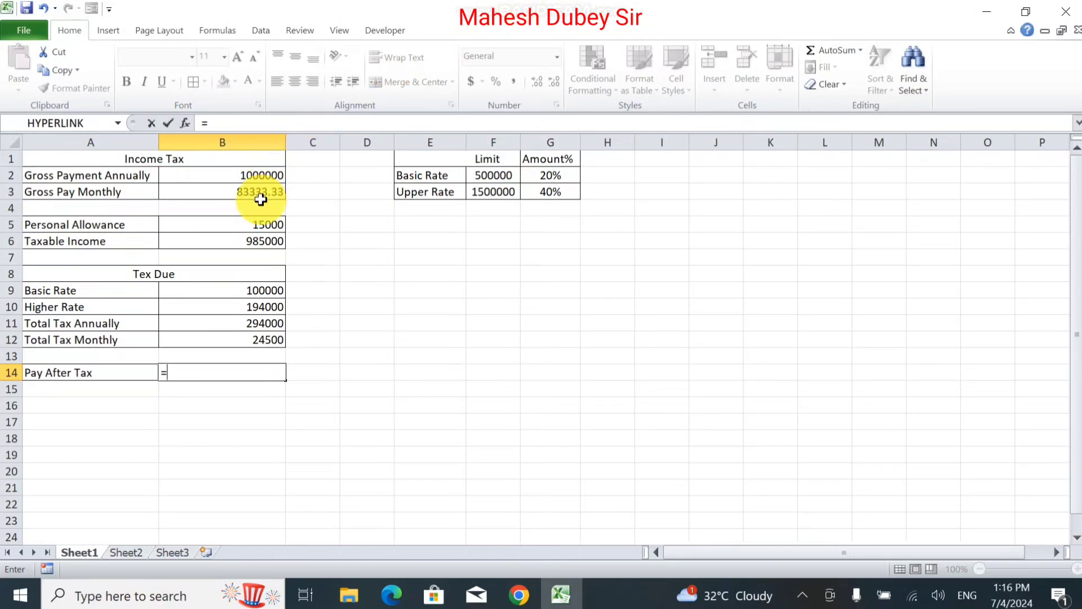
click(260, 199)
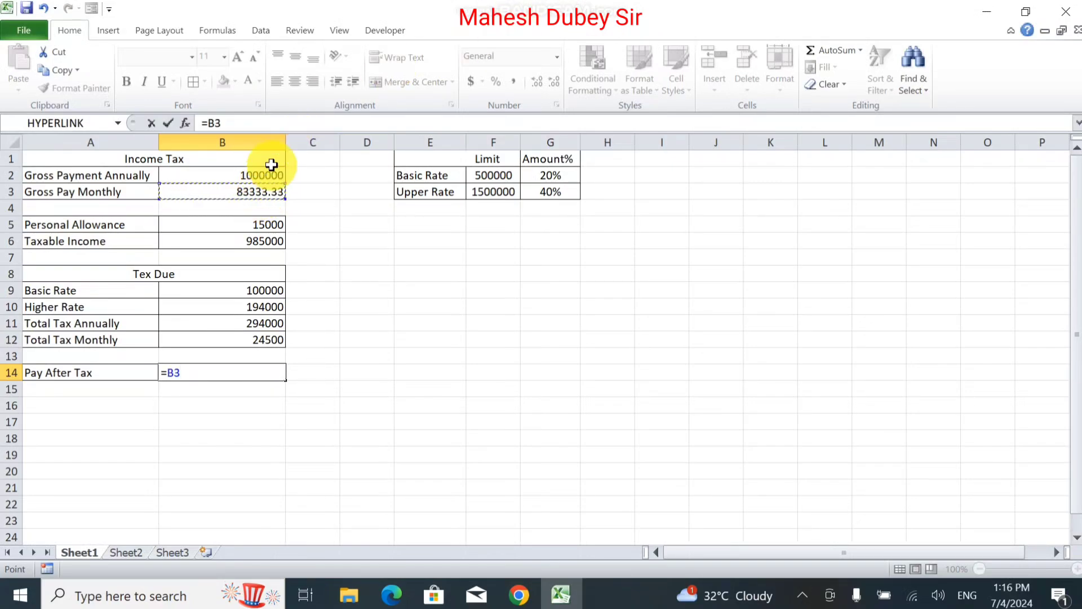
text(-)
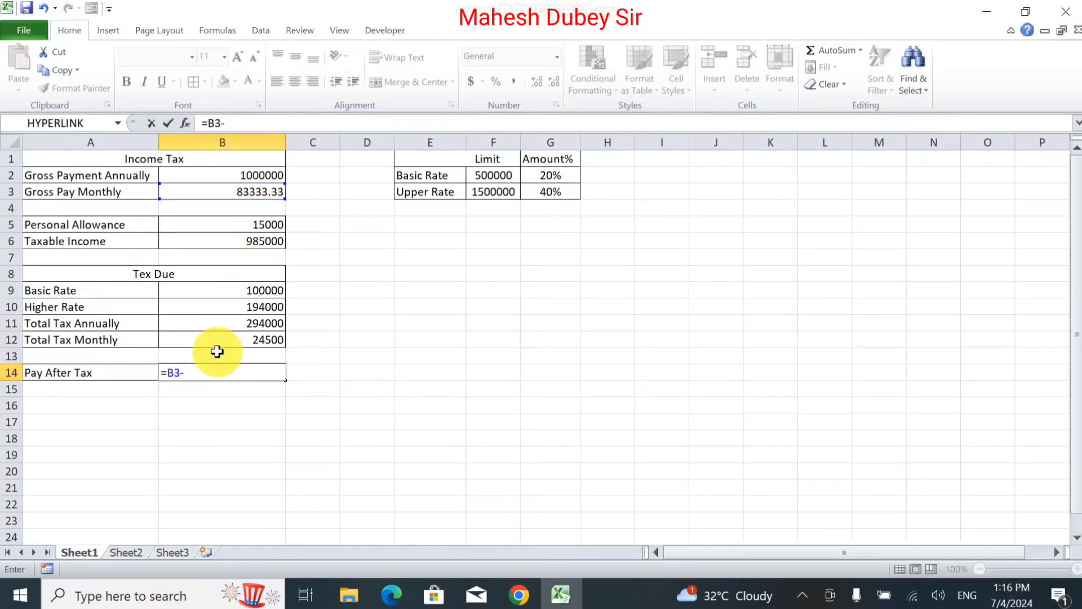
click(255, 342)
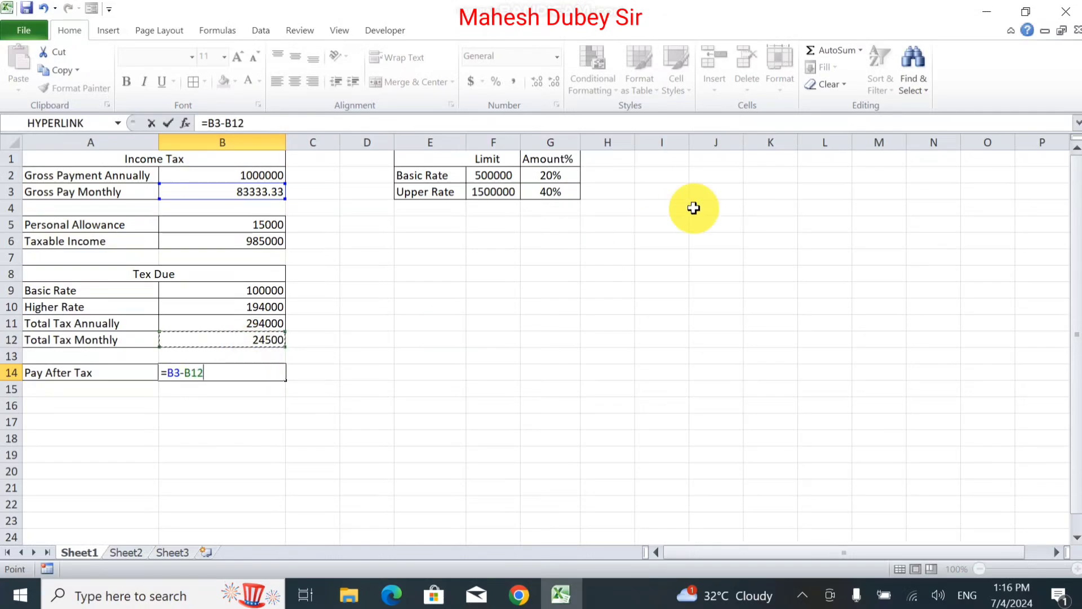
key(Return)
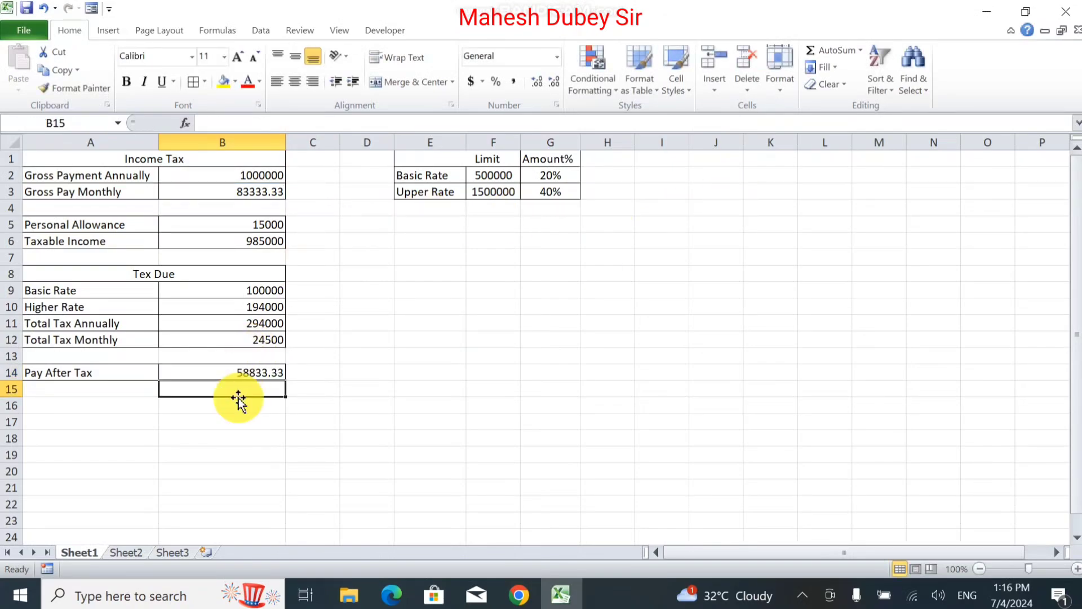
click(236, 374)
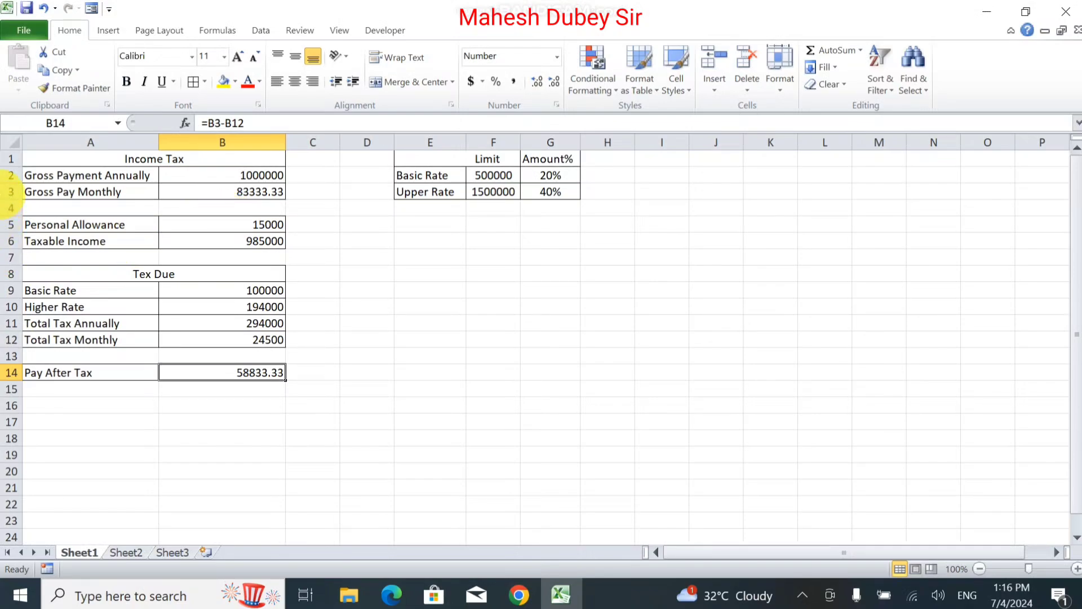
Fill the Income Tax heading in row 1 and the Tex Due heading in row 8 with light blue
click(84, 158)
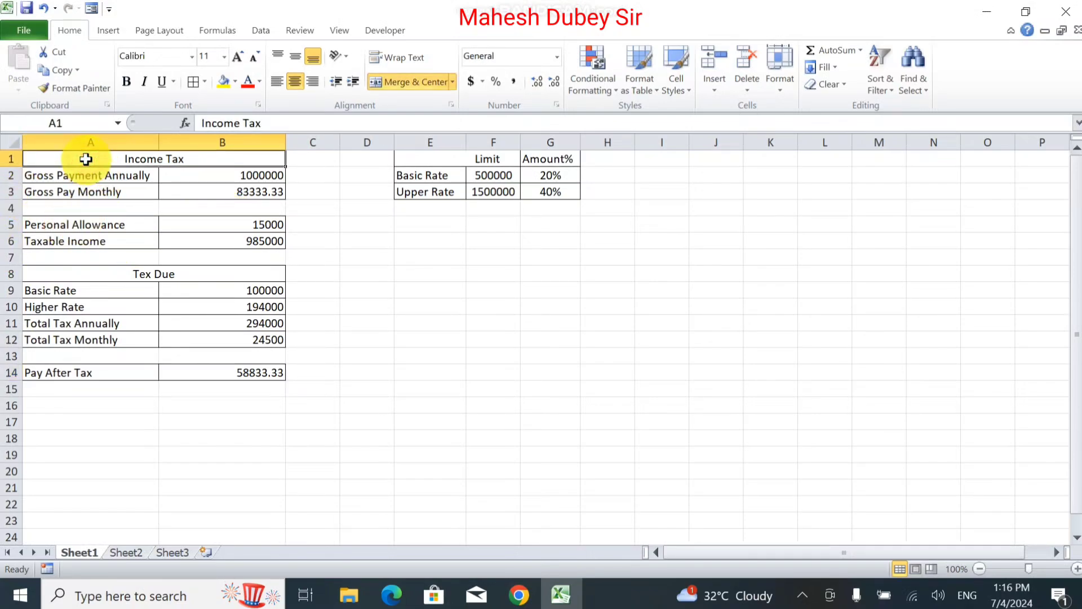
click(235, 81)
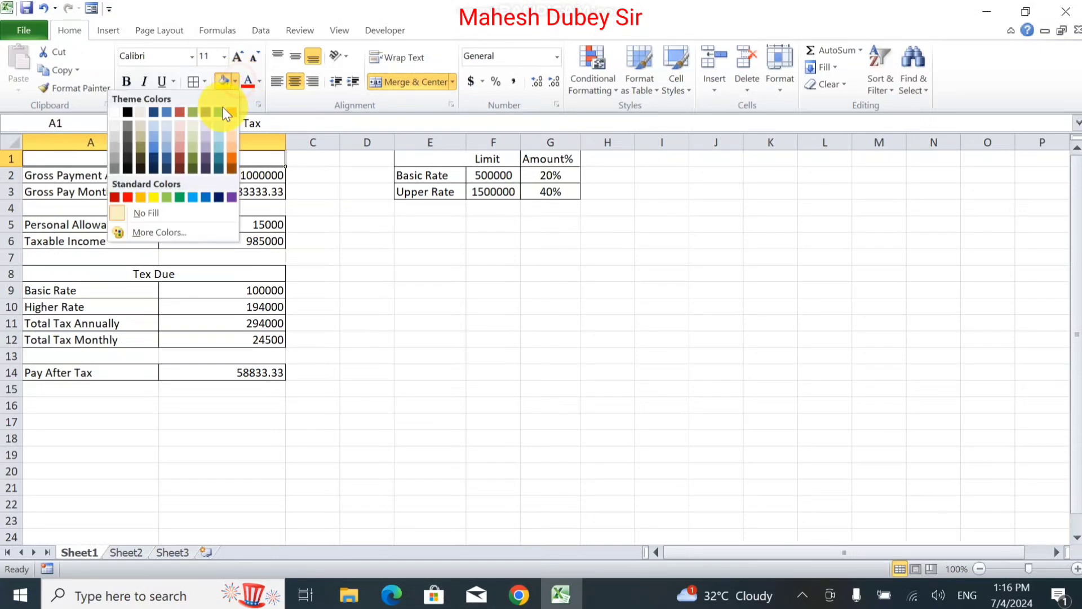
click(153, 126)
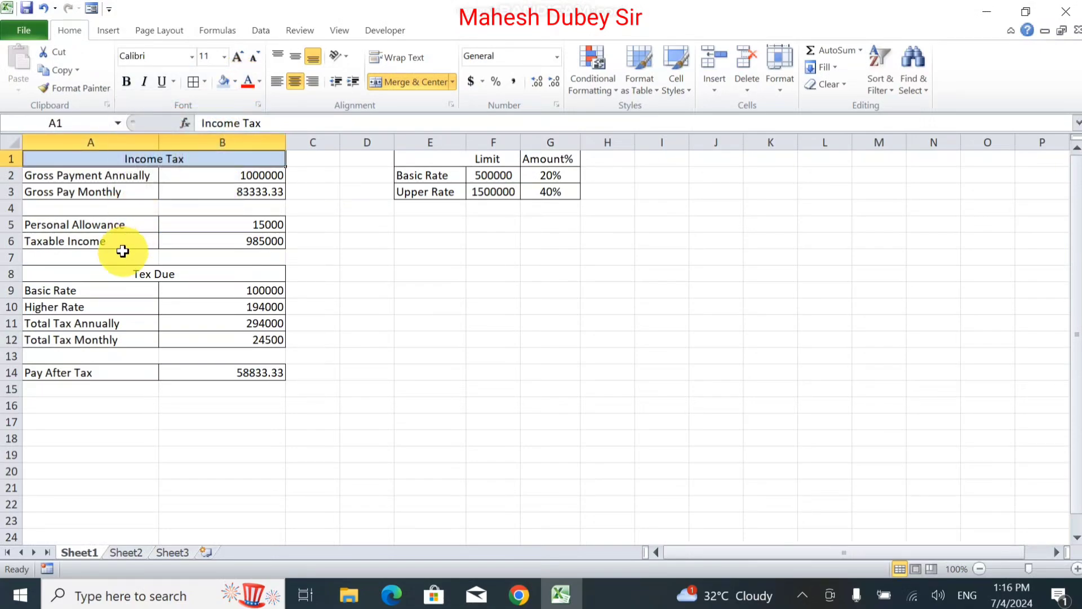
click(116, 273)
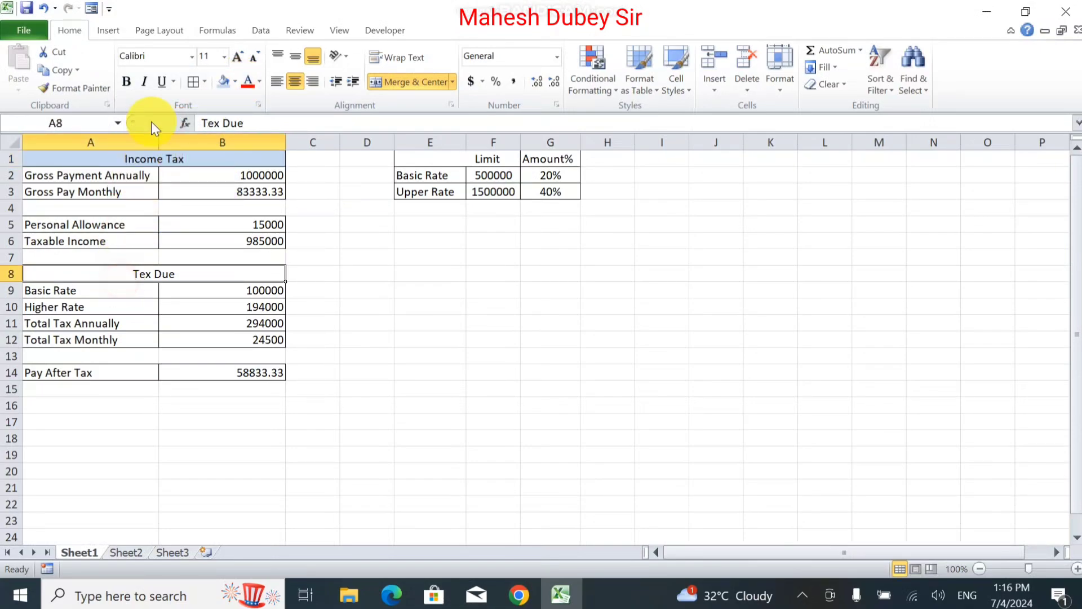
click(231, 81)
Make the Income Tax and Tex Due headings bold and increase their font size to 12
click(121, 159)
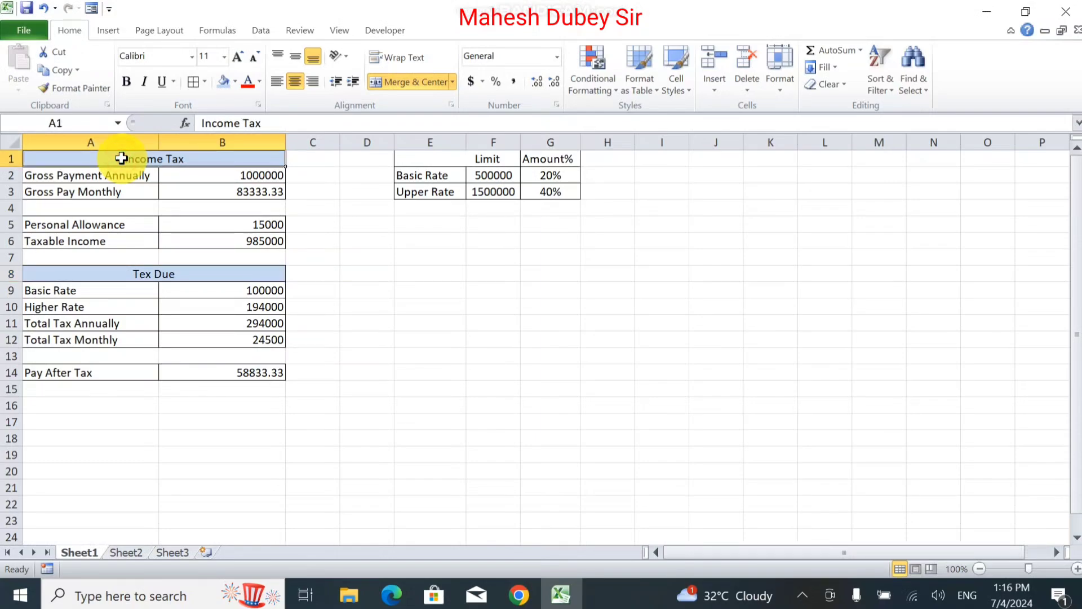
click(126, 81)
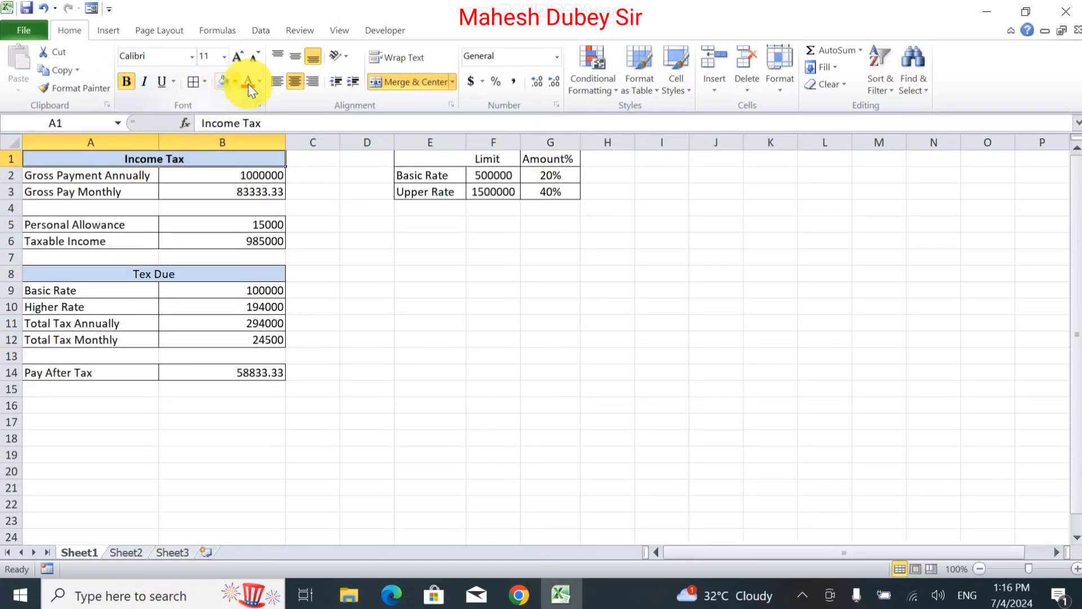
click(236, 57)
click(148, 275)
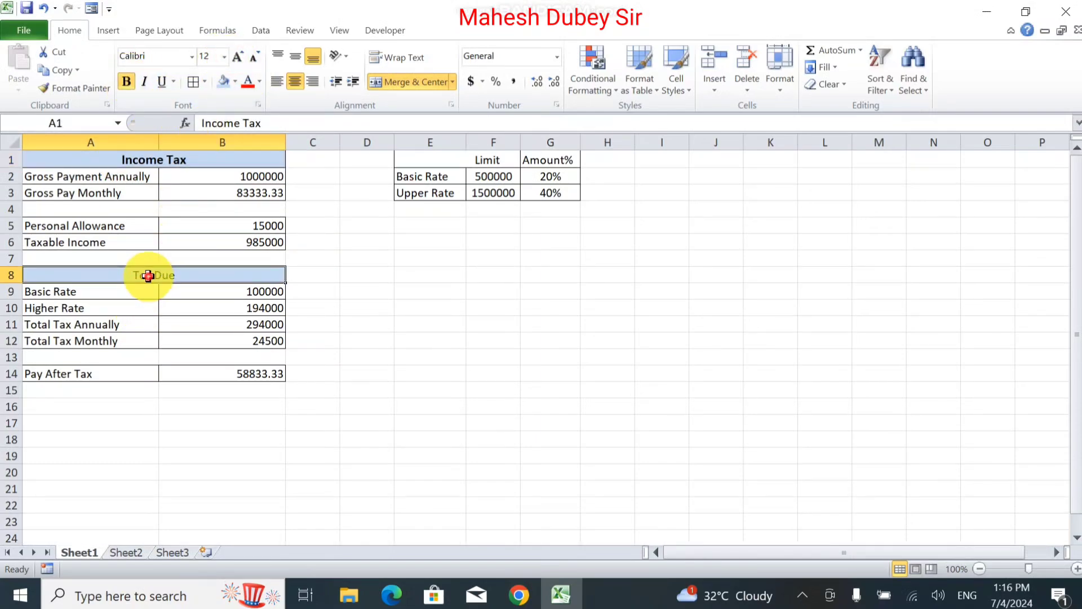
click(126, 82)
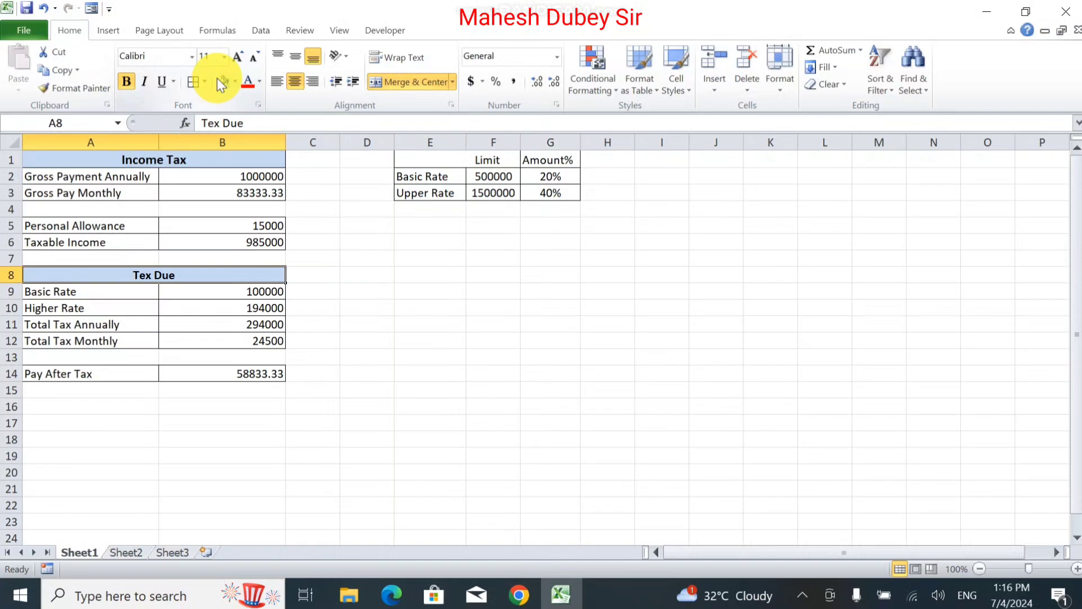
click(238, 58)
Select rows 1 to 14 and set their row height to 25
drag(12, 160, 10, 389)
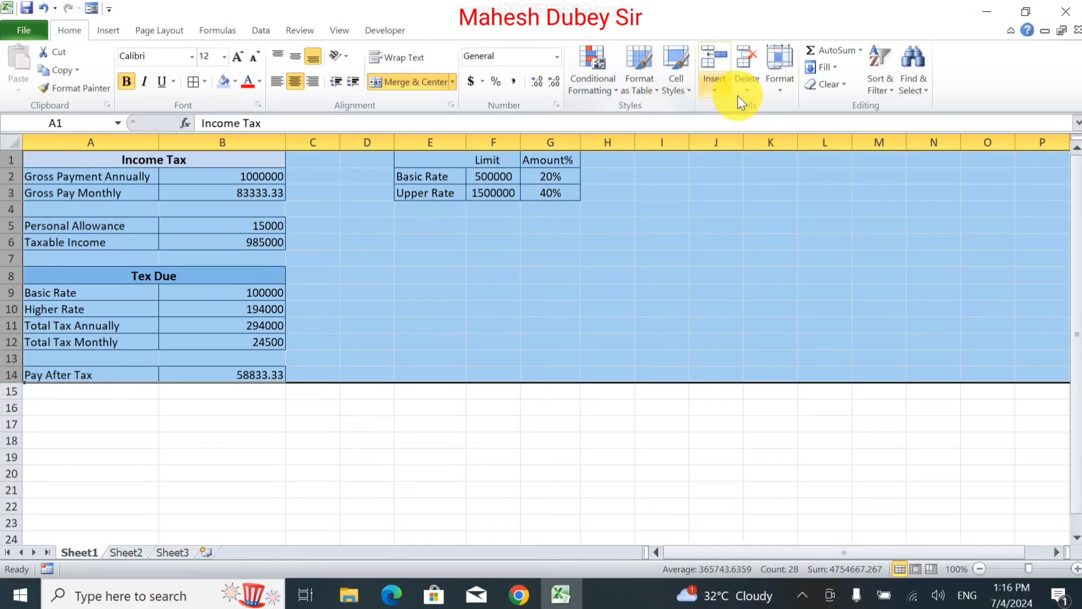
click(782, 93)
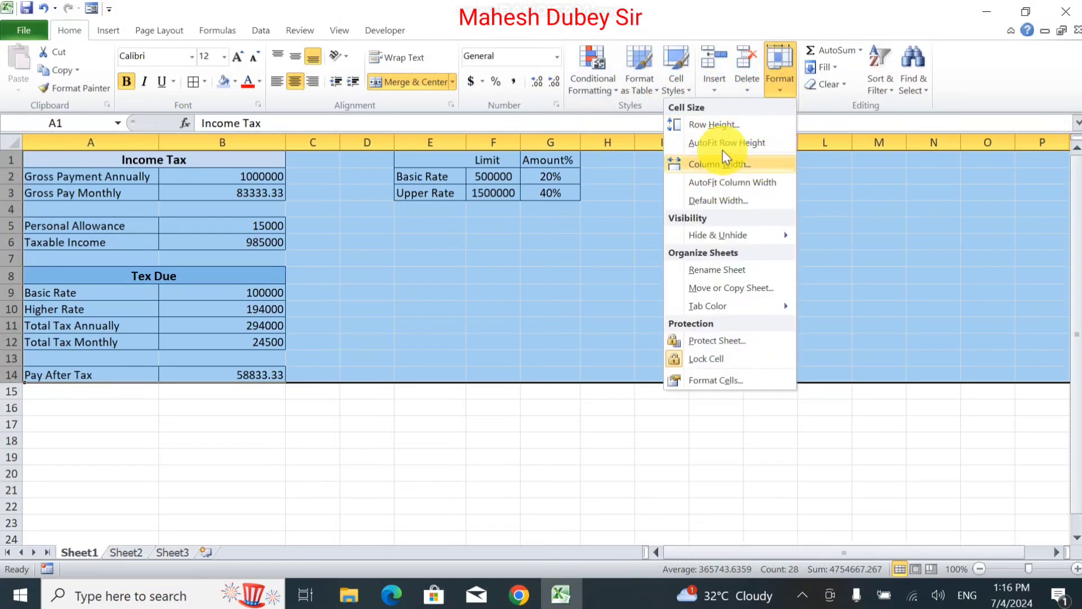
click(724, 124)
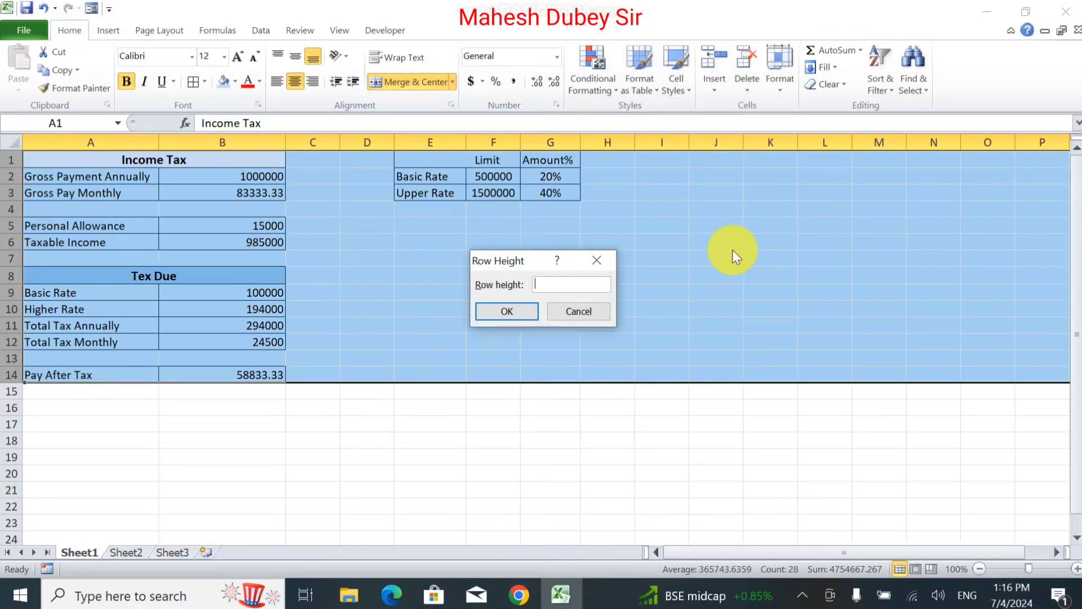
text(25)
key(Return)
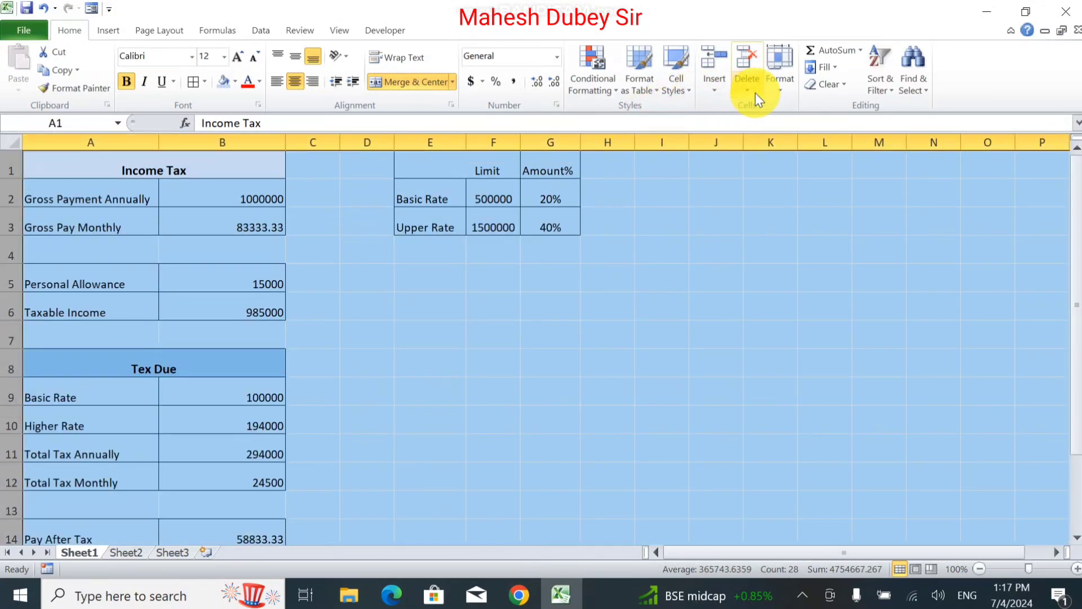
Reduce the row height of rows 1 to 14 to 20 and deselect the rows
click(780, 89)
click(762, 133)
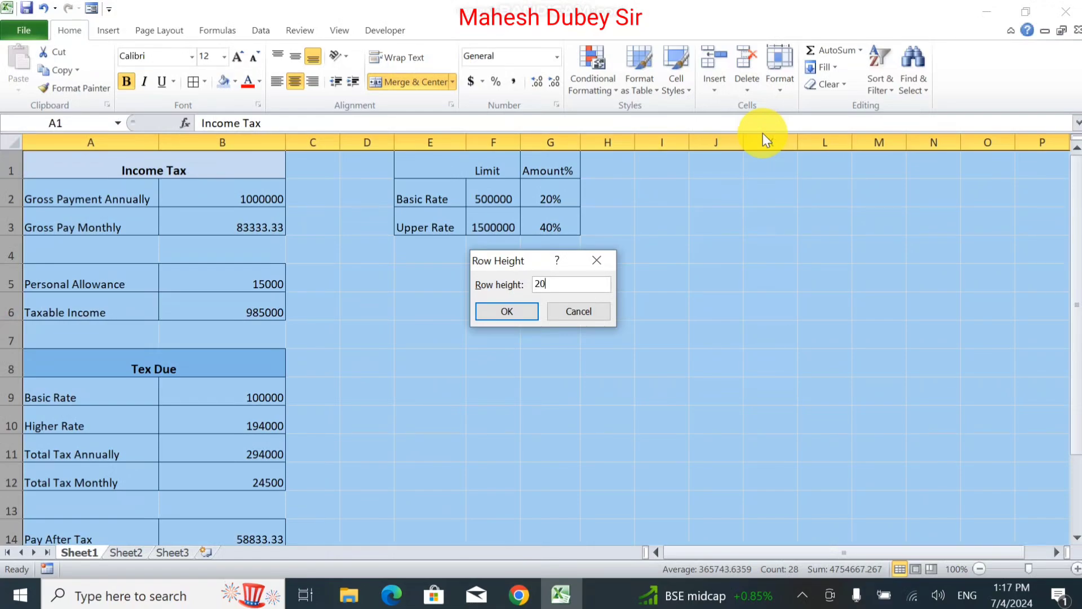
text(20)
key(Return)
click(423, 230)
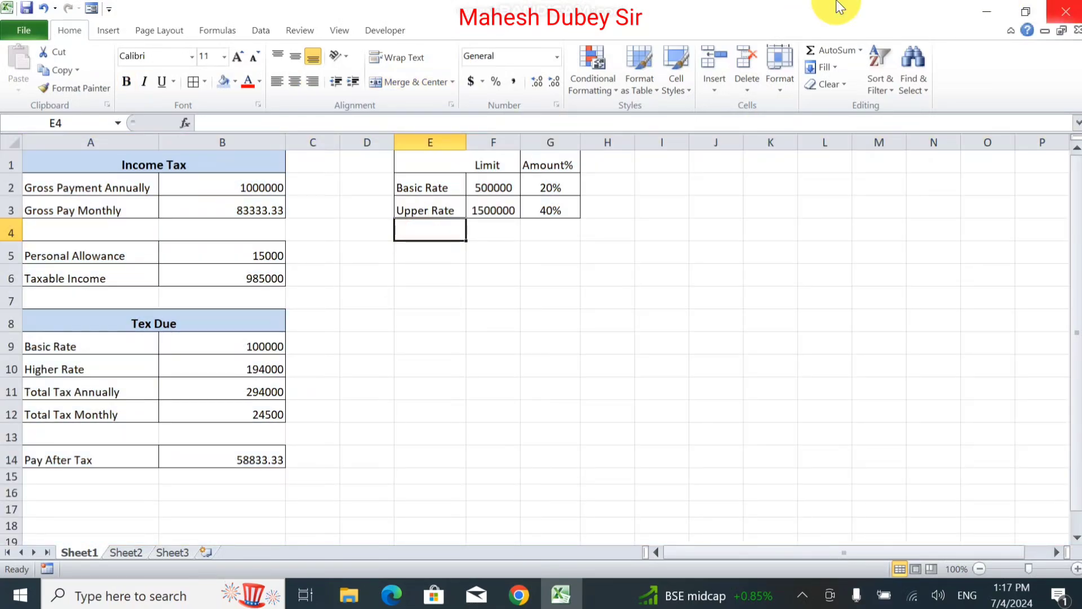
Open the print preview of the income tax sheet and enlarge the page to check its layout
click(29, 32)
click(32, 232)
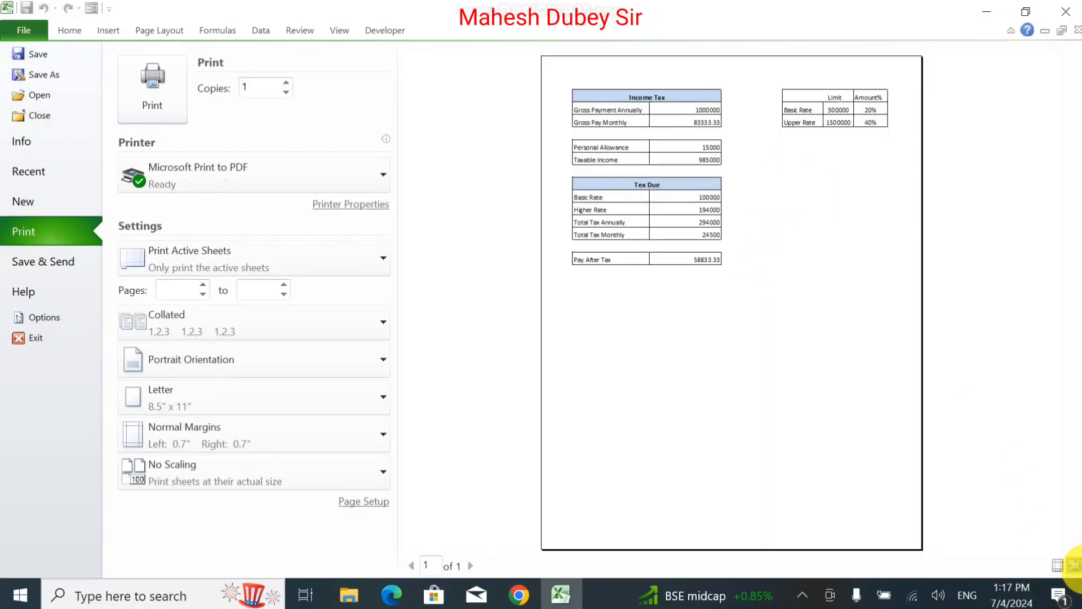
click(1074, 565)
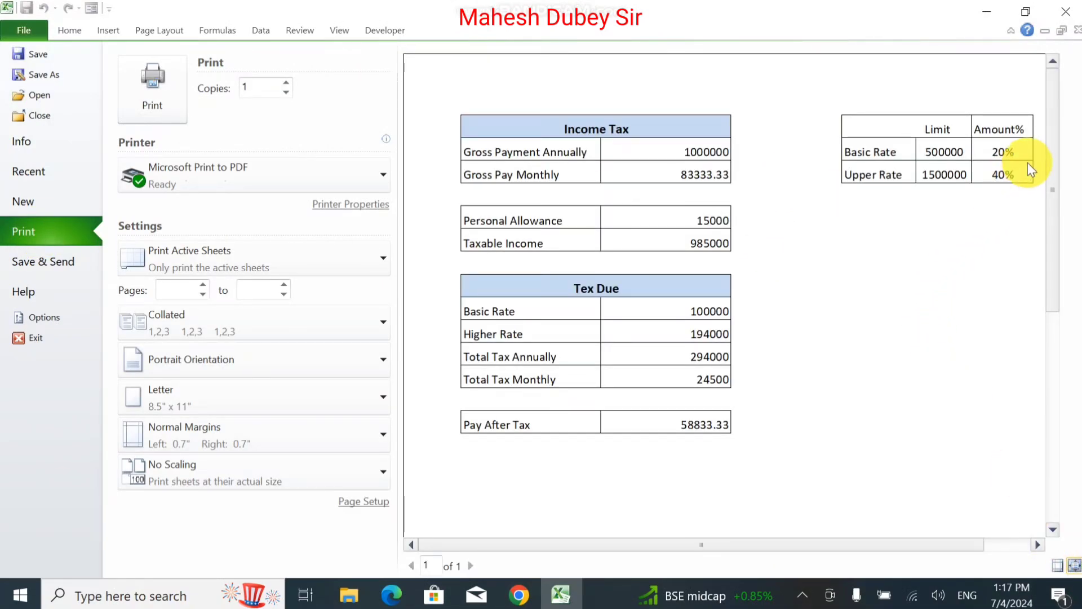